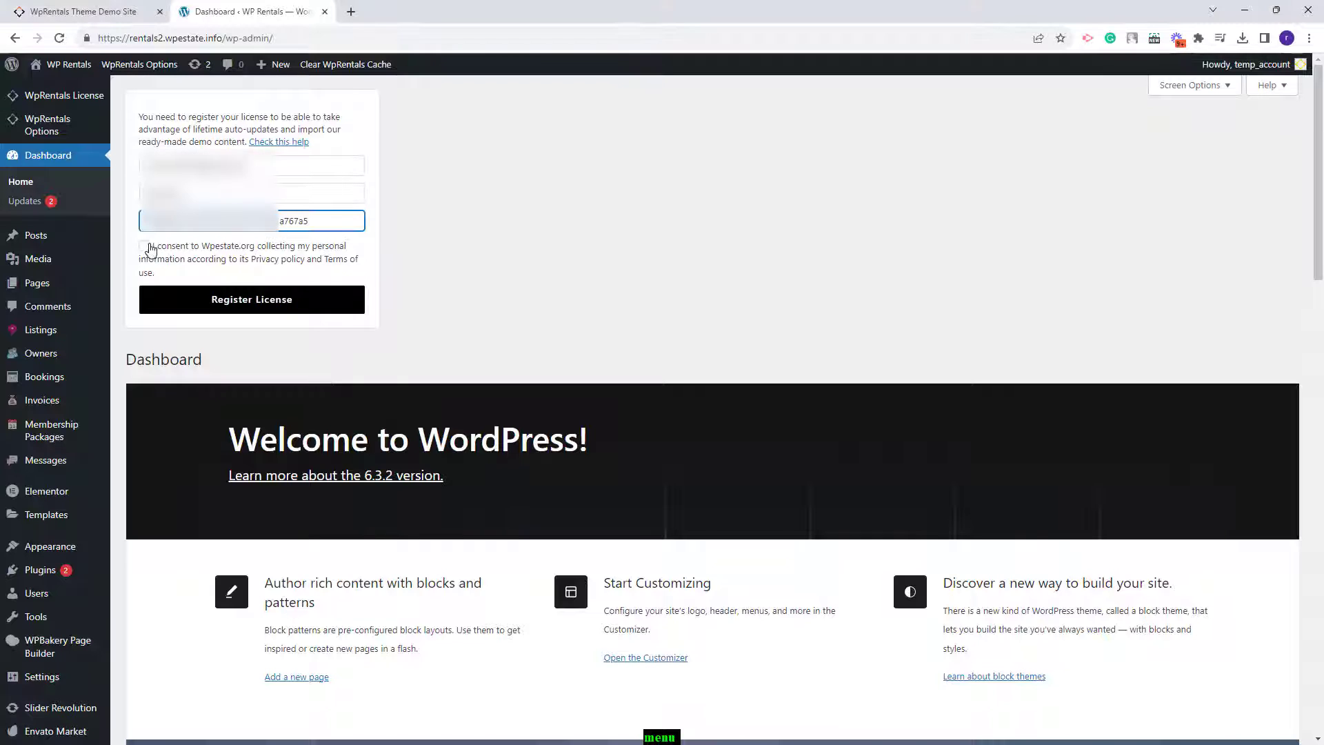
- Consent to the collection of personal information and register the WpRentals theme license with the filled-in details
{"action": "left_click", "coordinate": [144, 247]}
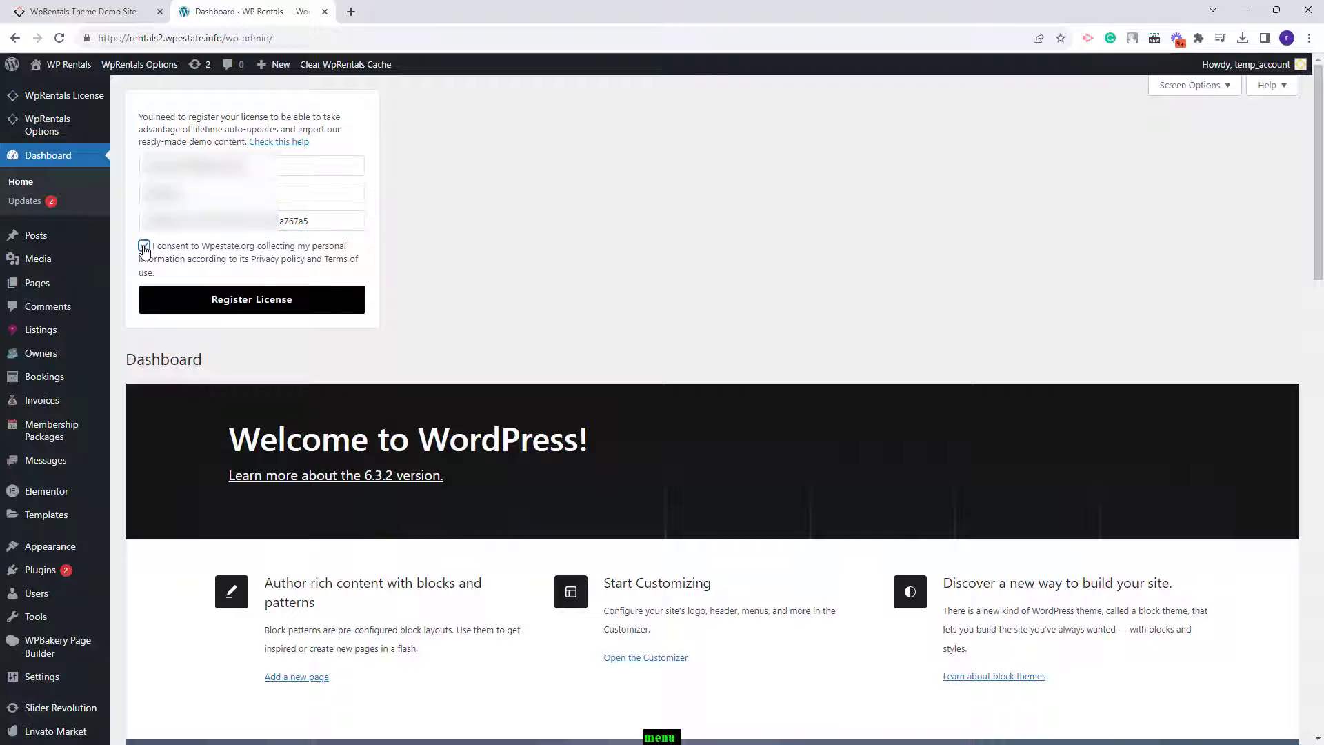
{"action": "left_click", "coordinate": [278, 311]}
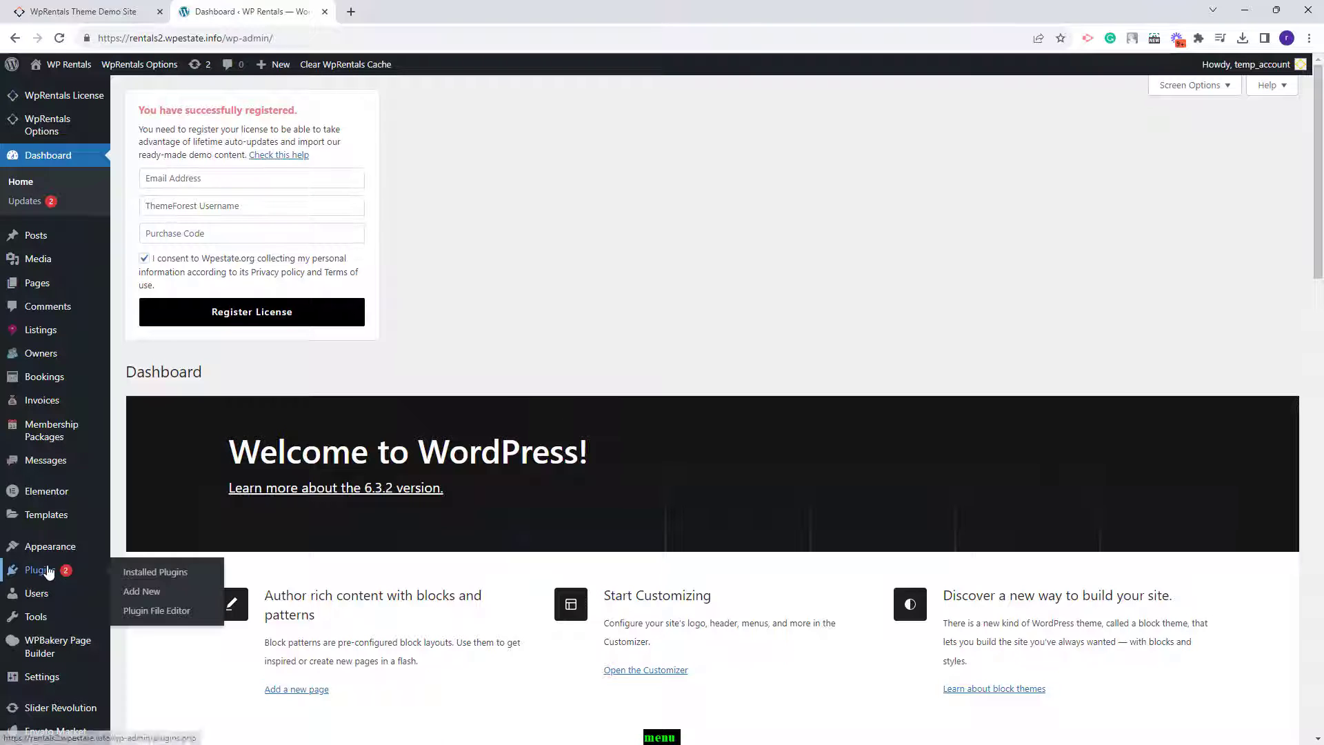
- Search the plugin directory for "svg", then install and activate the SVG Support plugin by Benbodhi
{"action": "left_click", "coordinate": [47, 569]}
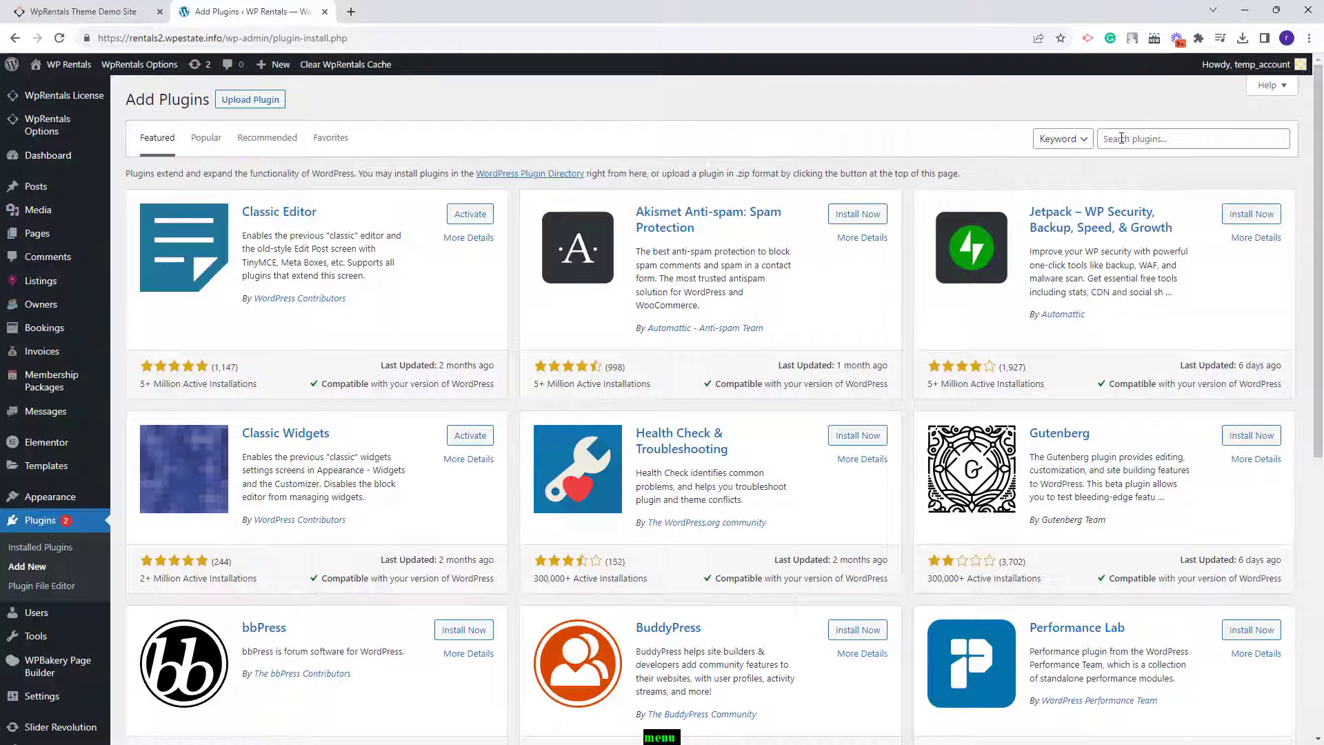
{"action": "left_click", "coordinate": [1121, 139]}
{"action": "type", "text": "svg"}
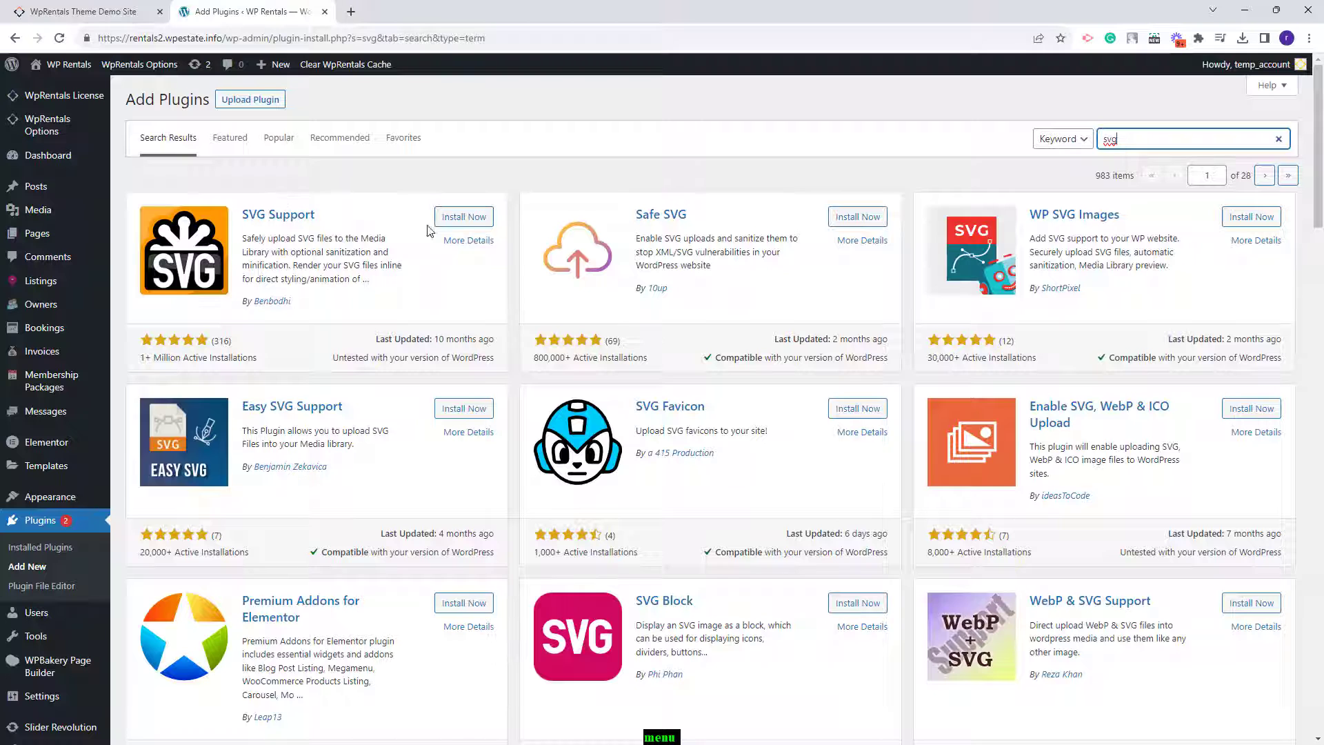
{"action": "left_click", "coordinate": [457, 219]}
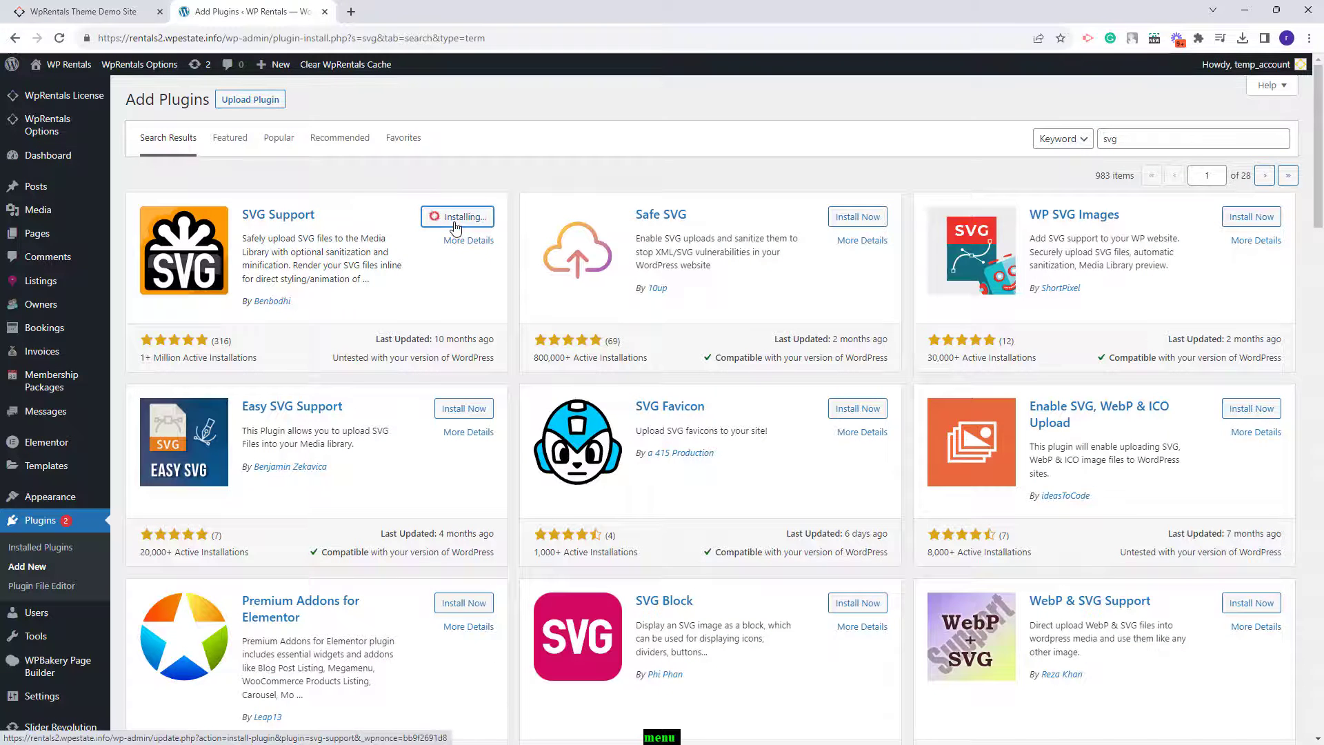
{"action": "left_click", "coordinate": [473, 218]}
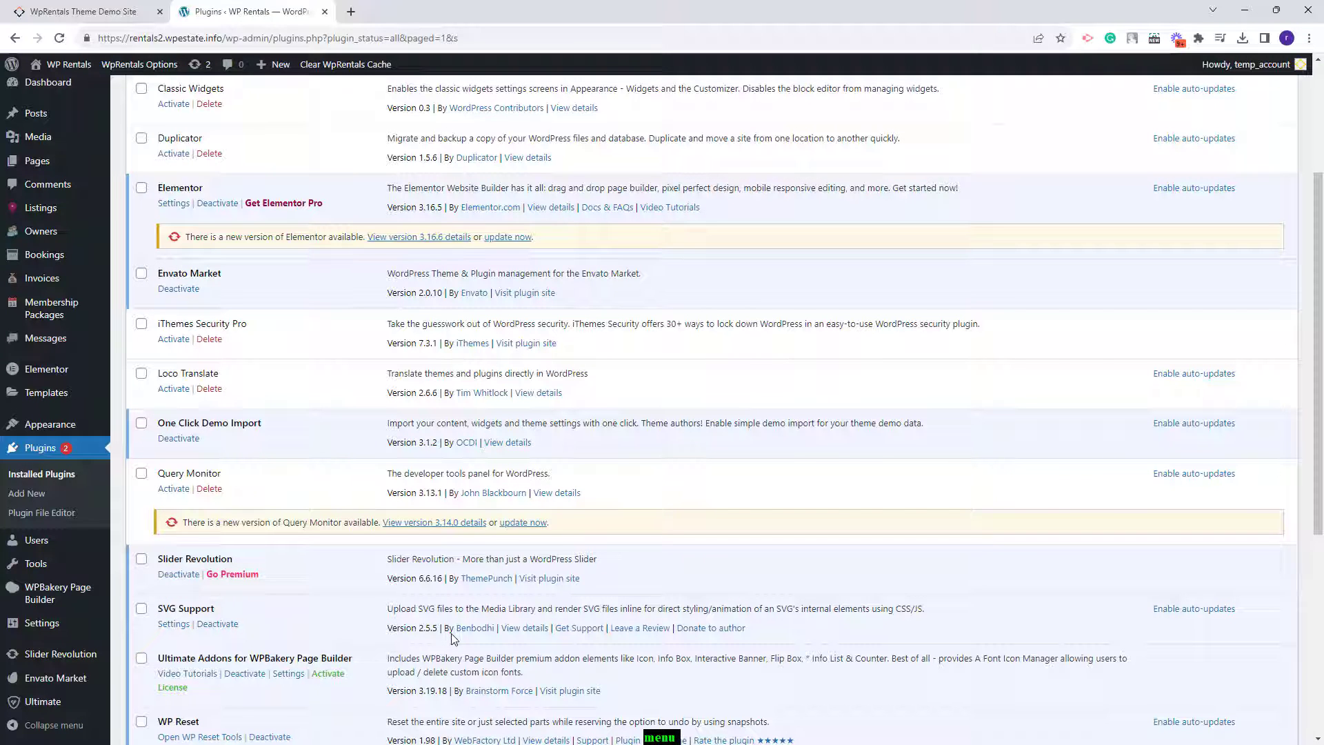
- Import the Solo Owner Demo 4 through the theme's demo import without adding any of the recommended plugins
{"action": "scroll", "coordinate": [453, 638], "scroll_direction": "up", "scroll_amount": 3}
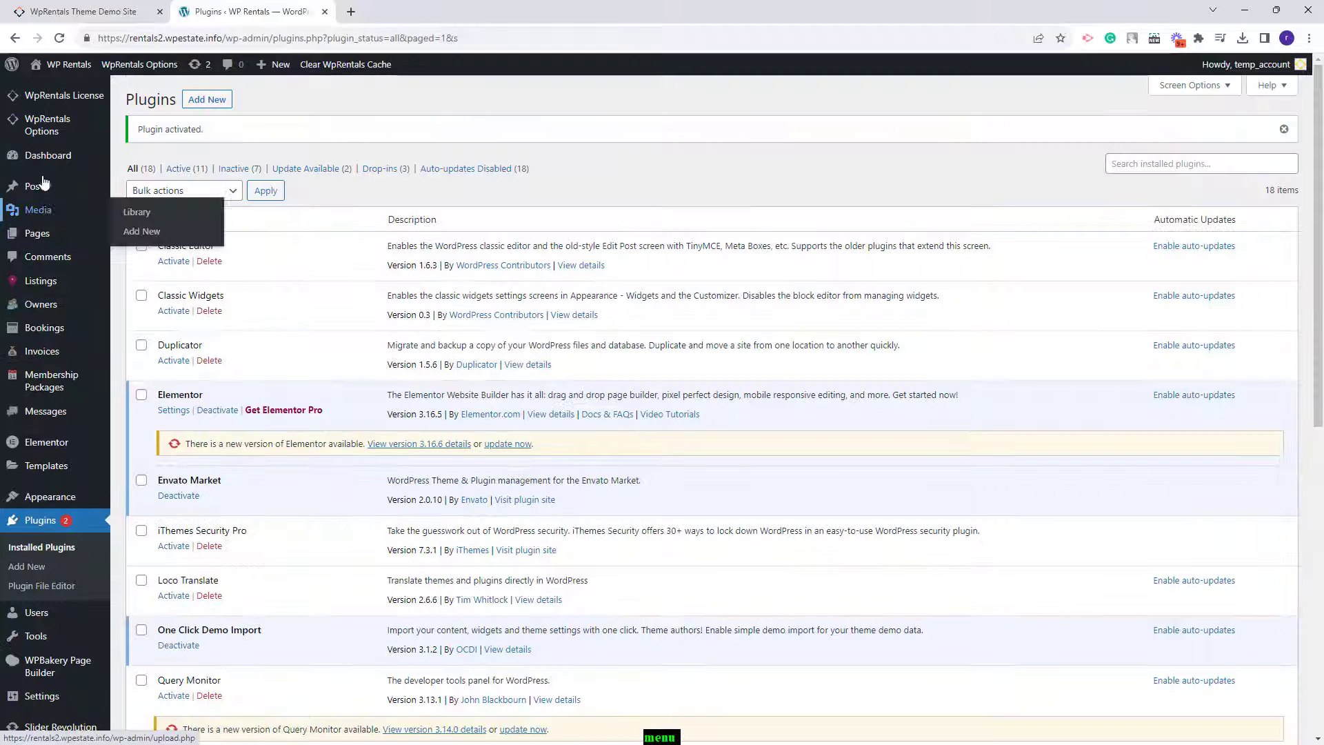
{"action": "mouse_move", "coordinate": [33, 130]}
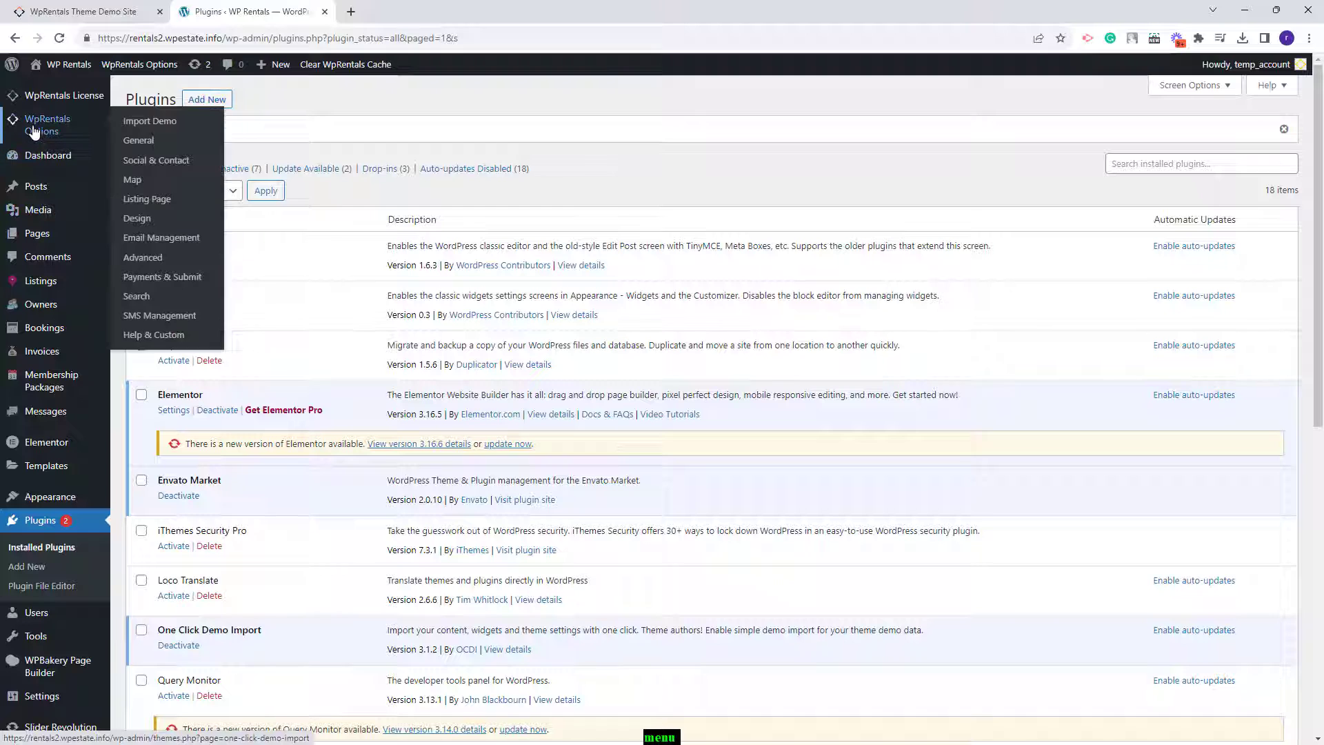
{"action": "left_click", "coordinate": [145, 122]}
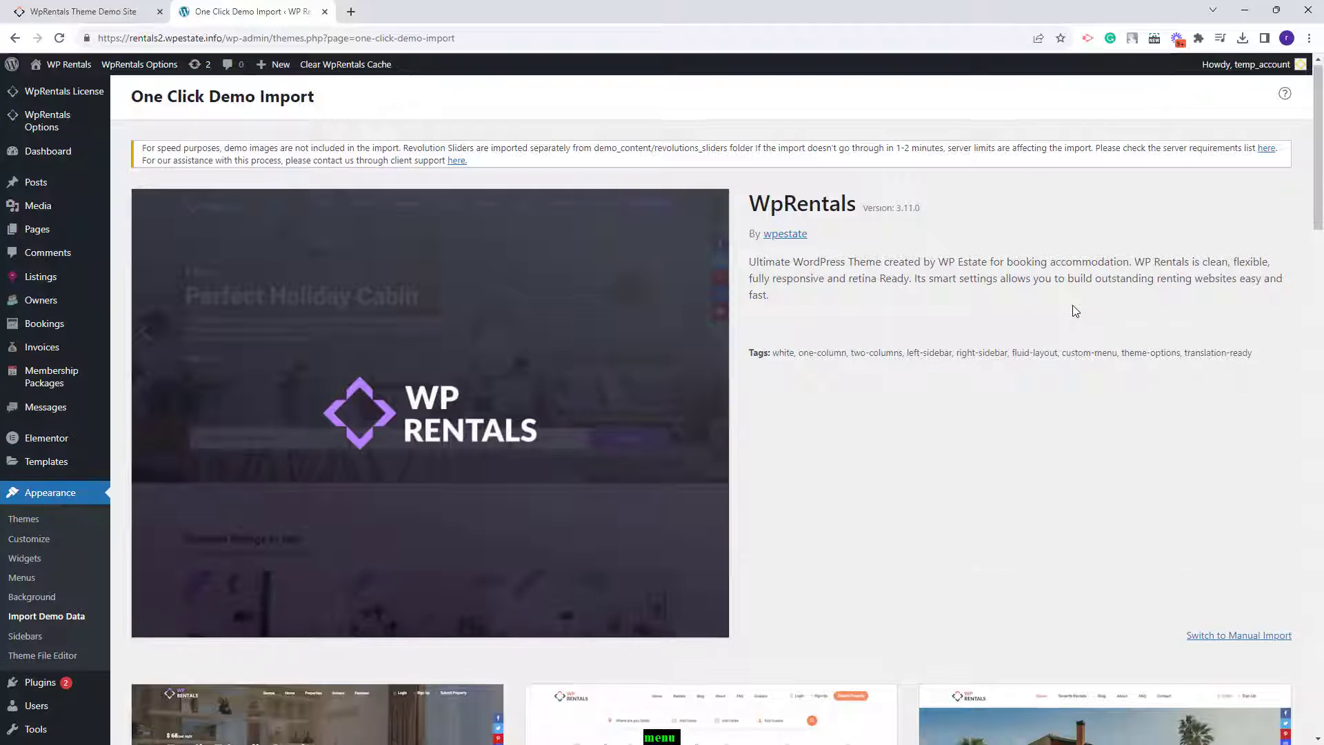
{"action": "scroll", "coordinate": [1073, 307], "scroll_direction": "down", "scroll_amount": 3}
{"action": "scroll", "coordinate": [1072, 308], "scroll_direction": "up", "scroll_amount": 3}
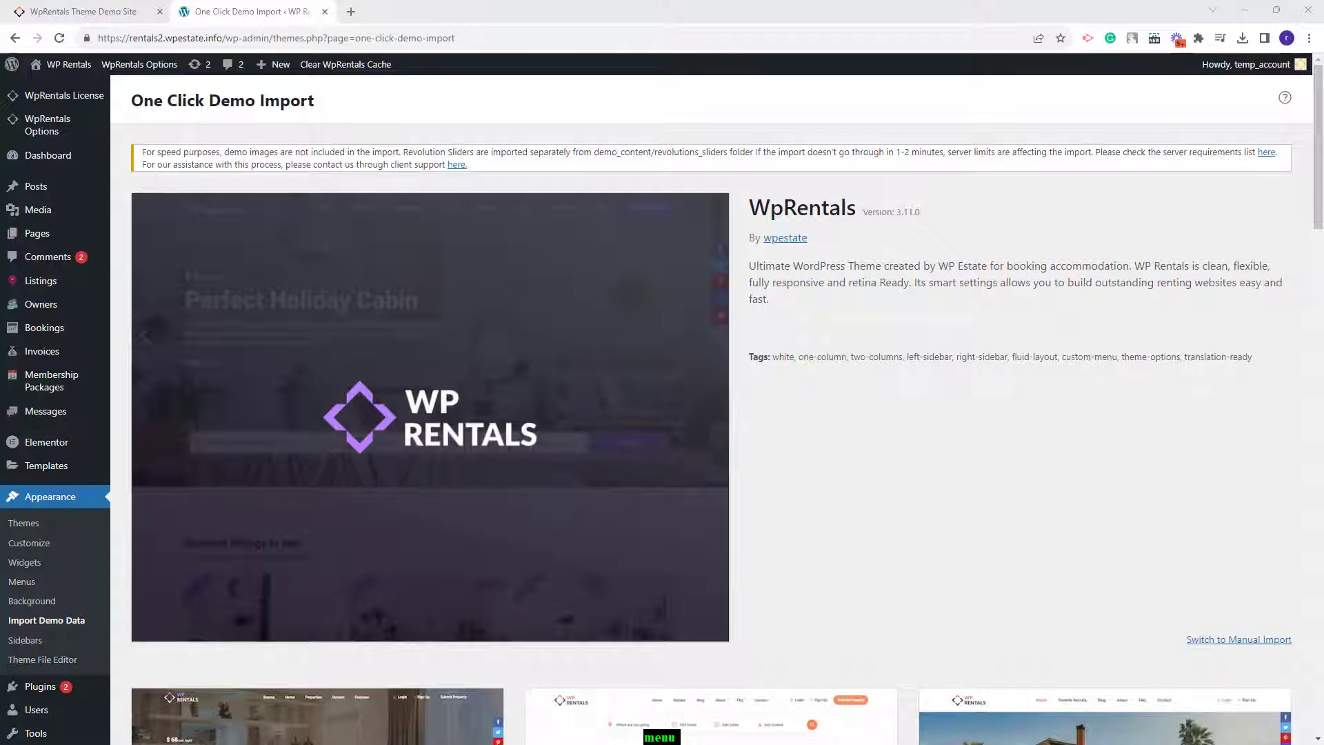
{"action": "scroll", "coordinate": [1072, 309], "scroll_direction": "down", "scroll_amount": 12}
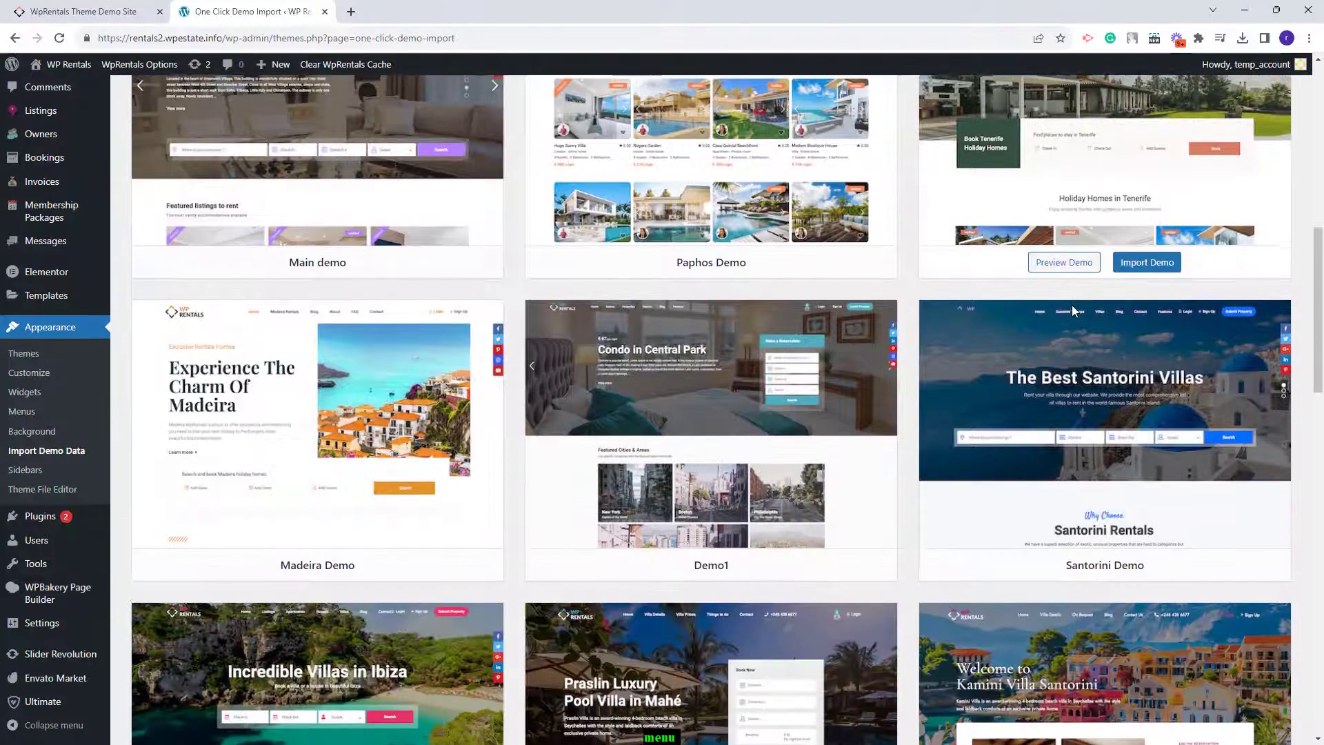
{"action": "scroll", "coordinate": [1071, 305], "scroll_direction": "down", "scroll_amount": 6}
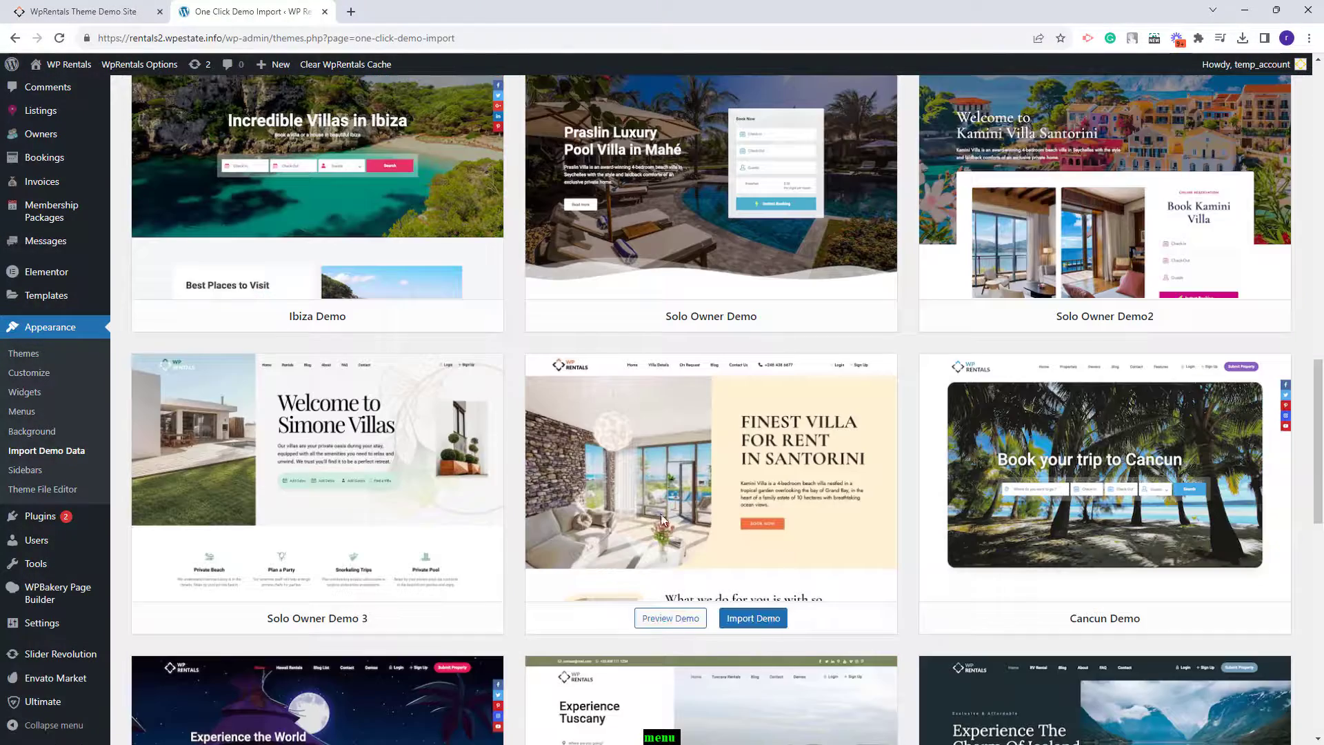
{"action": "left_click", "coordinate": [751, 620]}
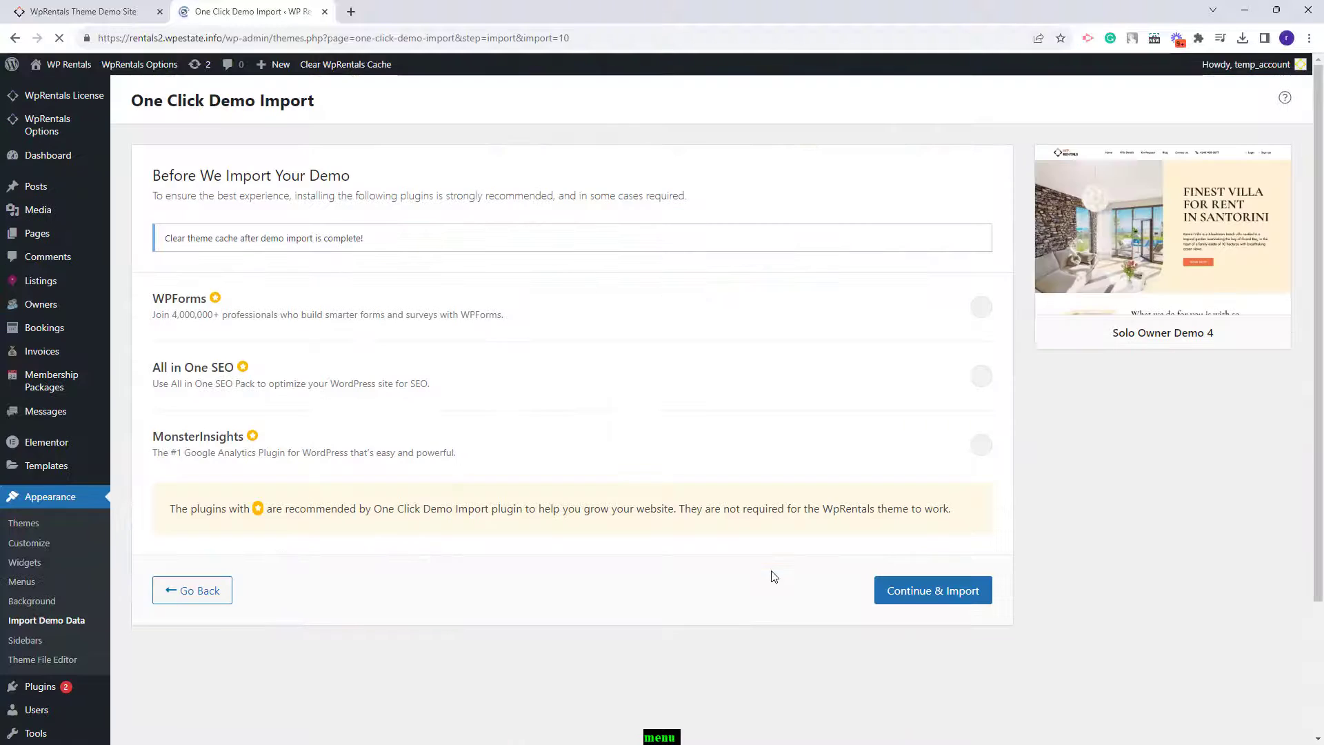
{"action": "left_click", "coordinate": [911, 601]}
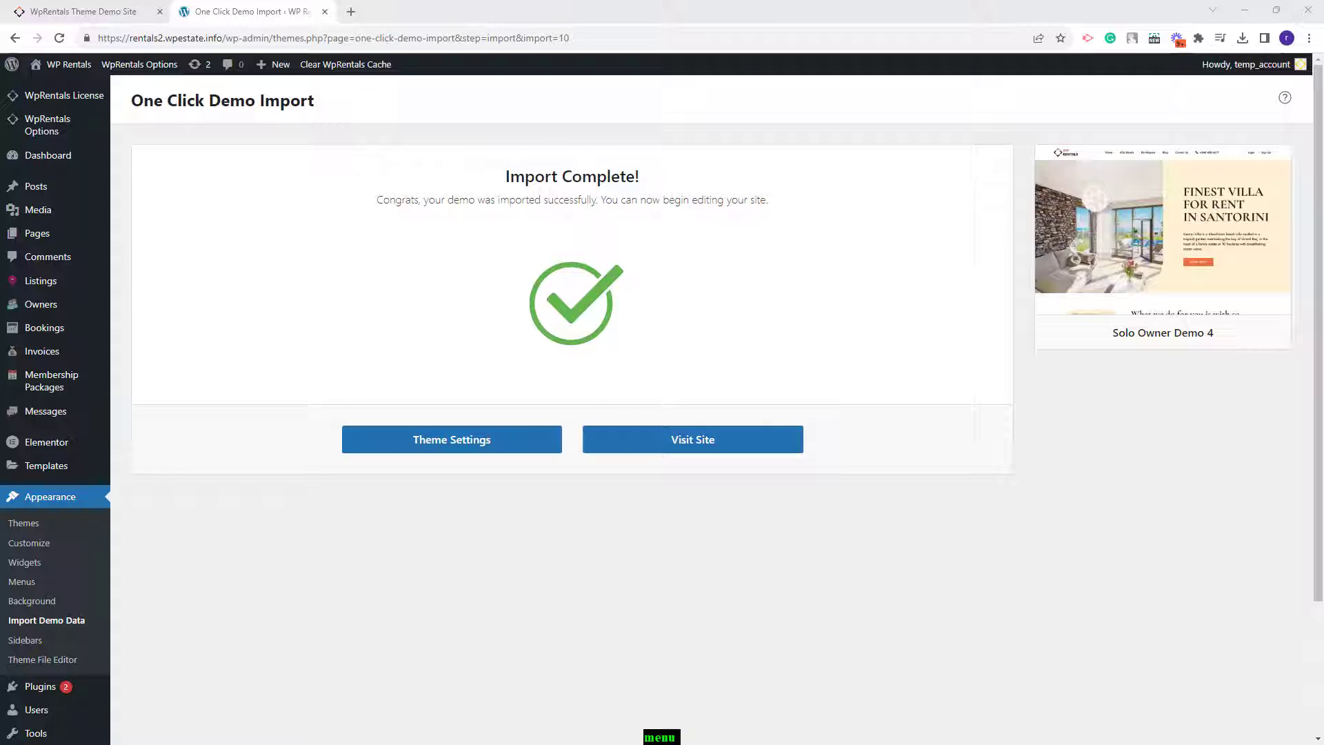
- Save the permalink settings with the Post name structure
{"action": "scroll", "coordinate": [160, 577], "scroll_direction": "down", "scroll_amount": 3}
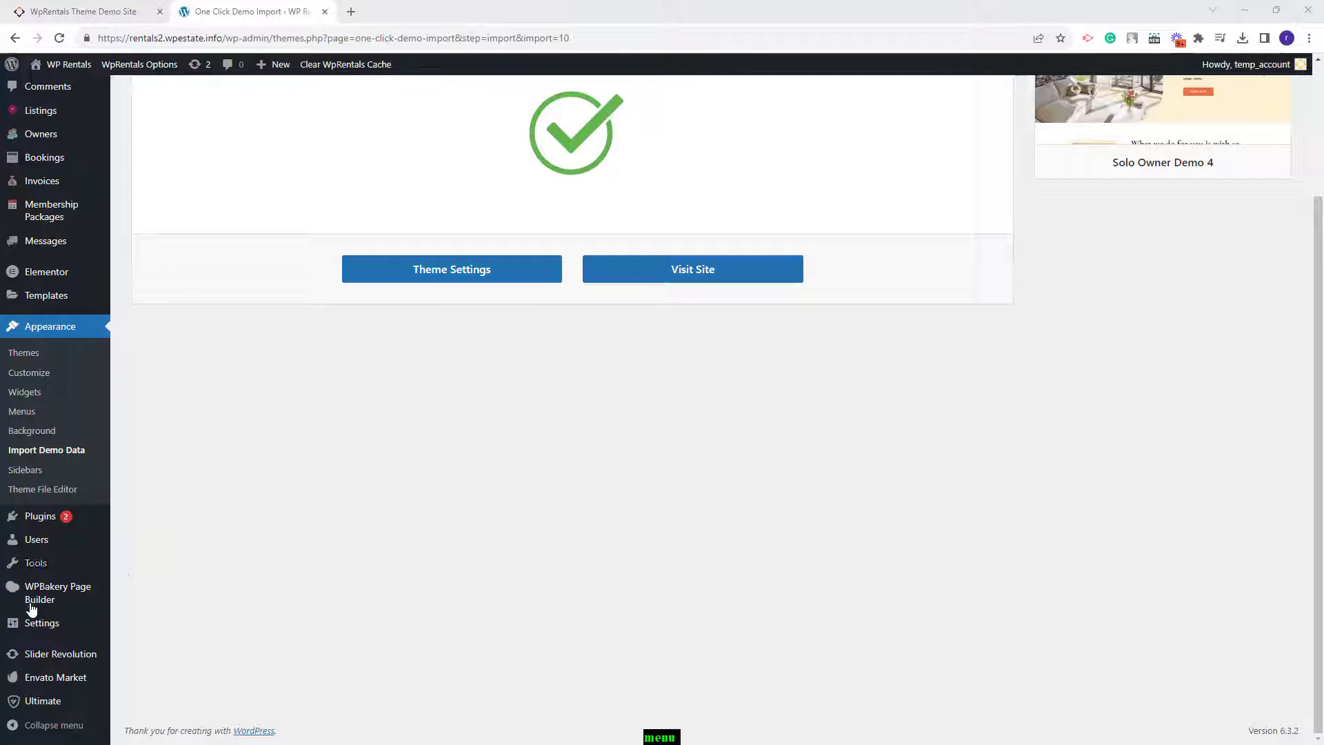
{"action": "mouse_move", "coordinate": [35, 625]}
{"action": "left_click", "coordinate": [139, 633]}
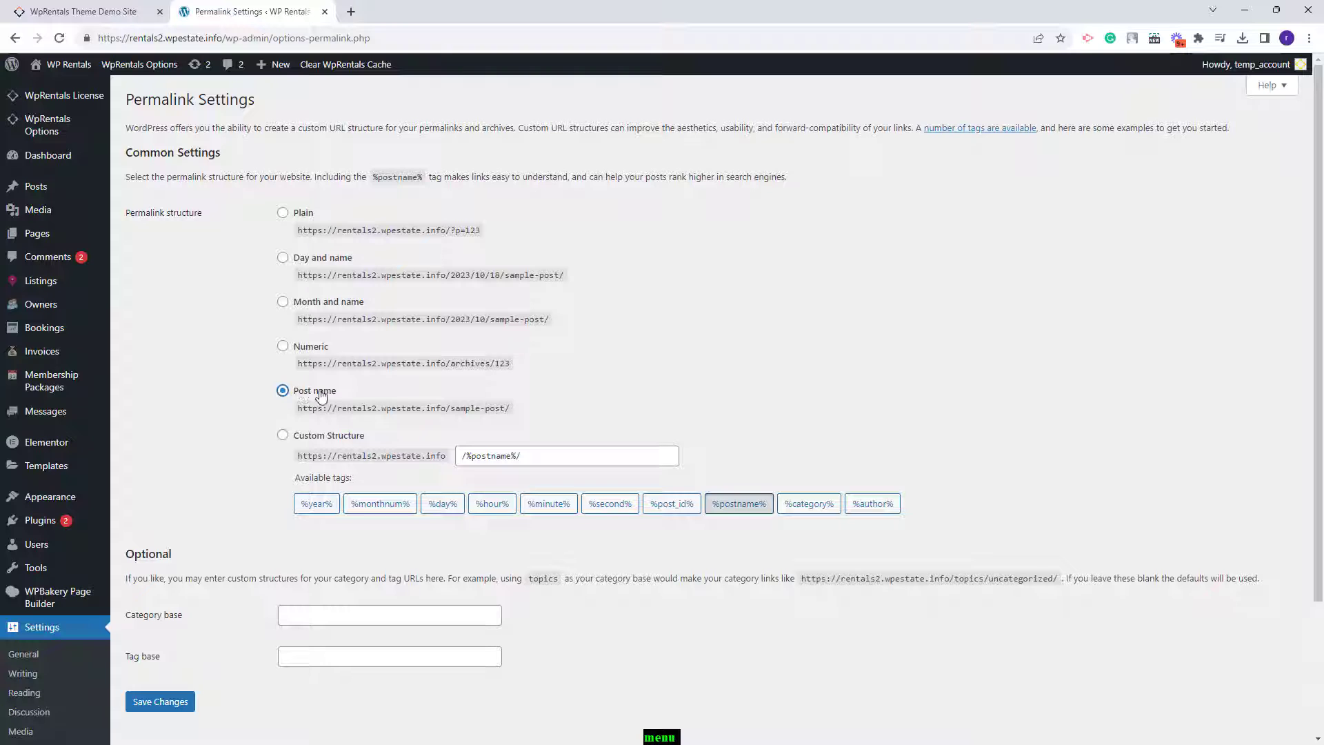
{"action": "left_click", "coordinate": [178, 704]}
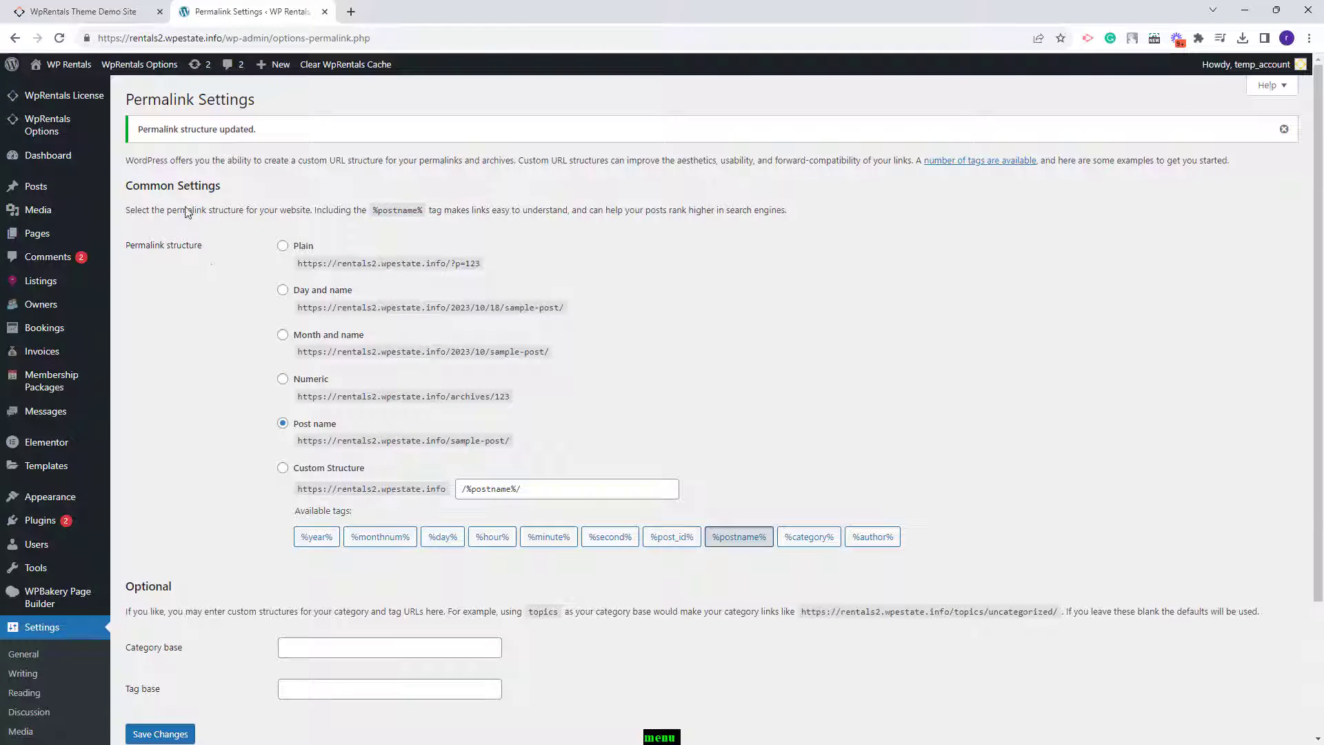
- Open the General settings in WpRentals Options and look over the available setting categories
{"action": "mouse_move", "coordinate": [47, 136]}
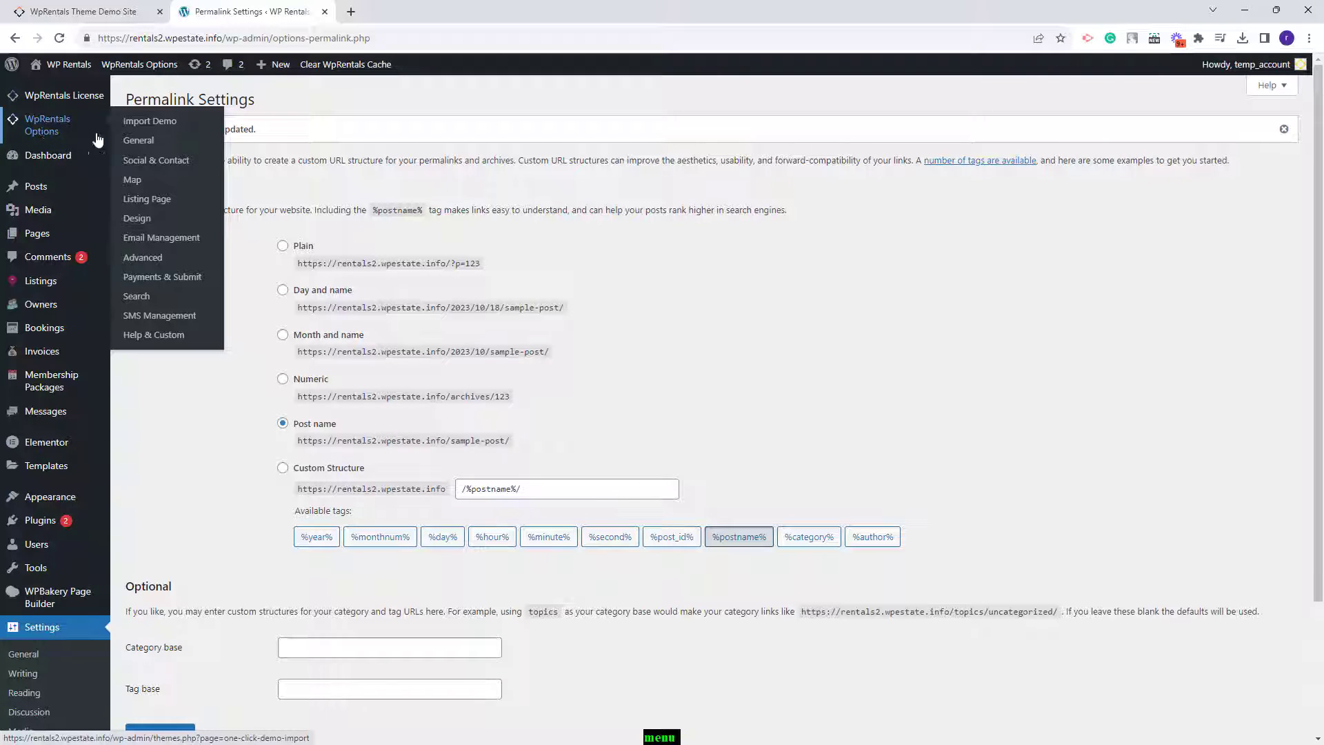
{"action": "left_click", "coordinate": [140, 148]}
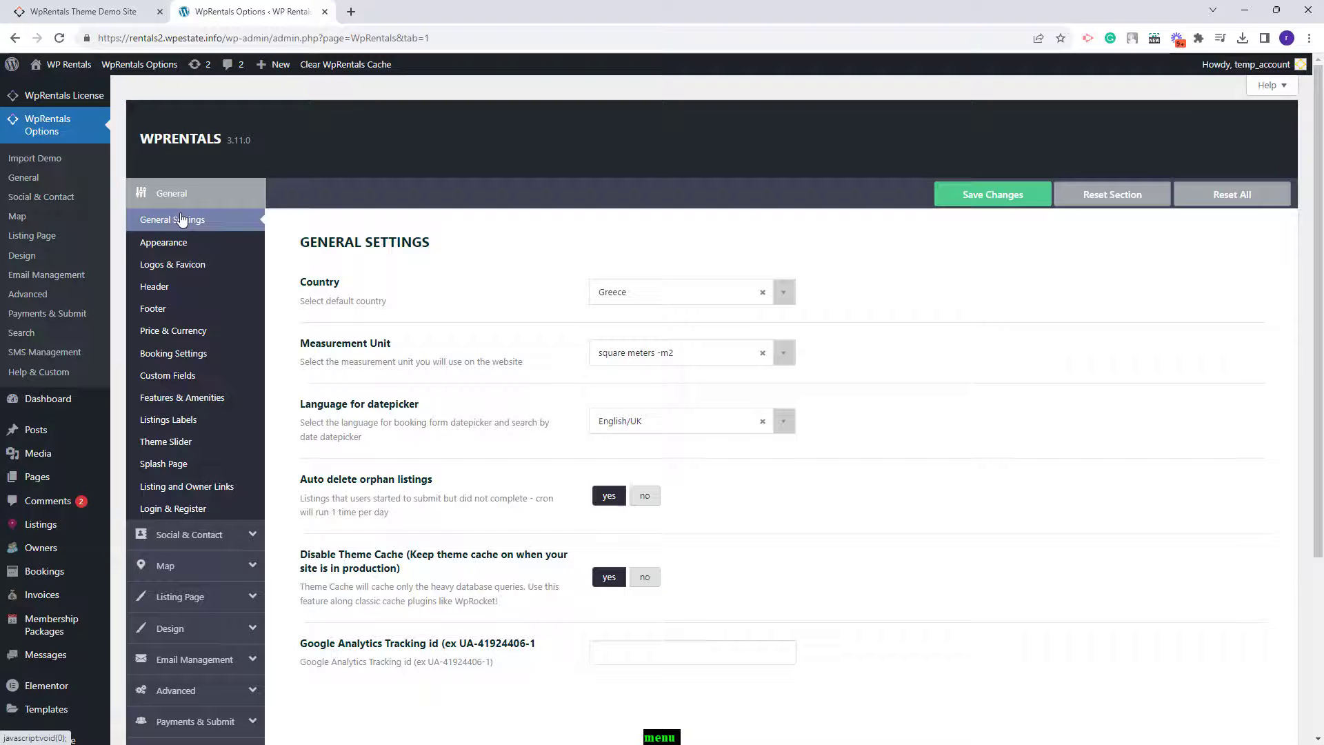
{"action": "scroll", "coordinate": [178, 567], "scroll_direction": "down", "scroll_amount": 3}
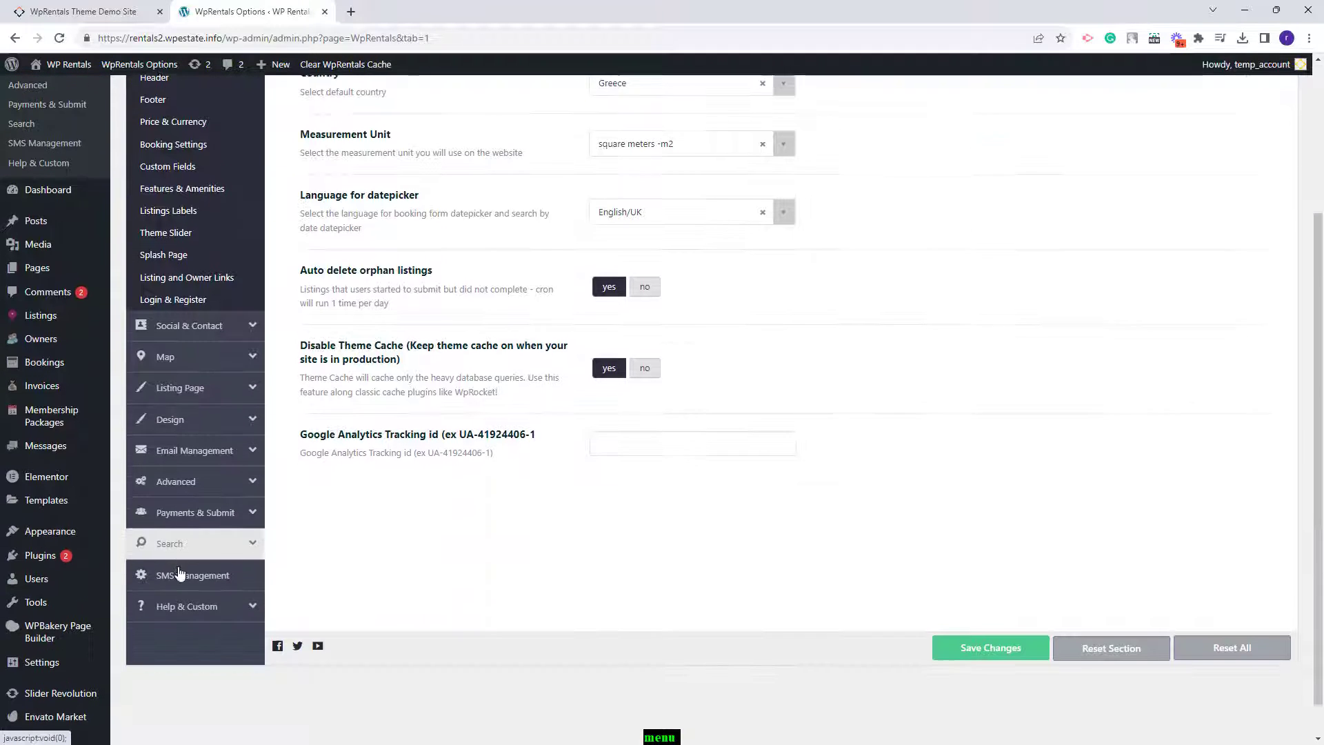
{"action": "scroll", "coordinate": [178, 568], "scroll_direction": "down", "scroll_amount": 1}
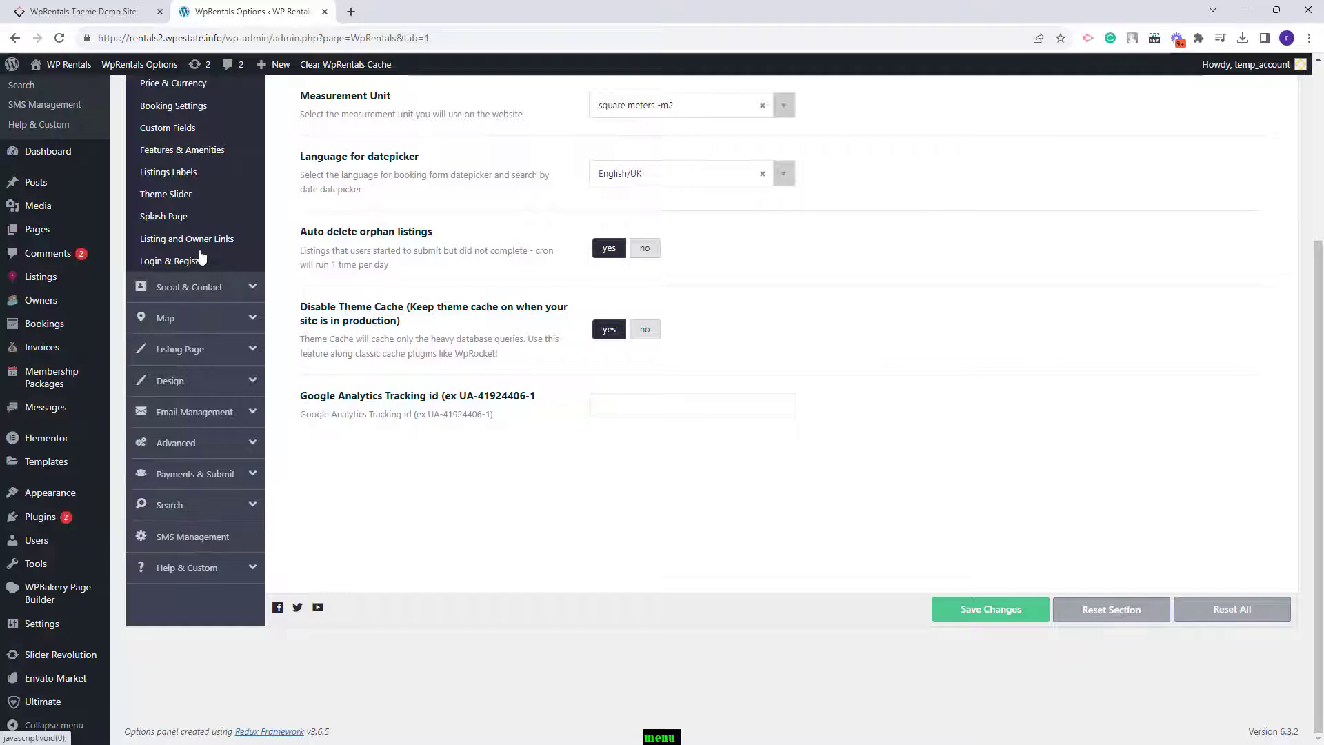
{"action": "scroll", "coordinate": [198, 227], "scroll_direction": "up", "scroll_amount": 4}
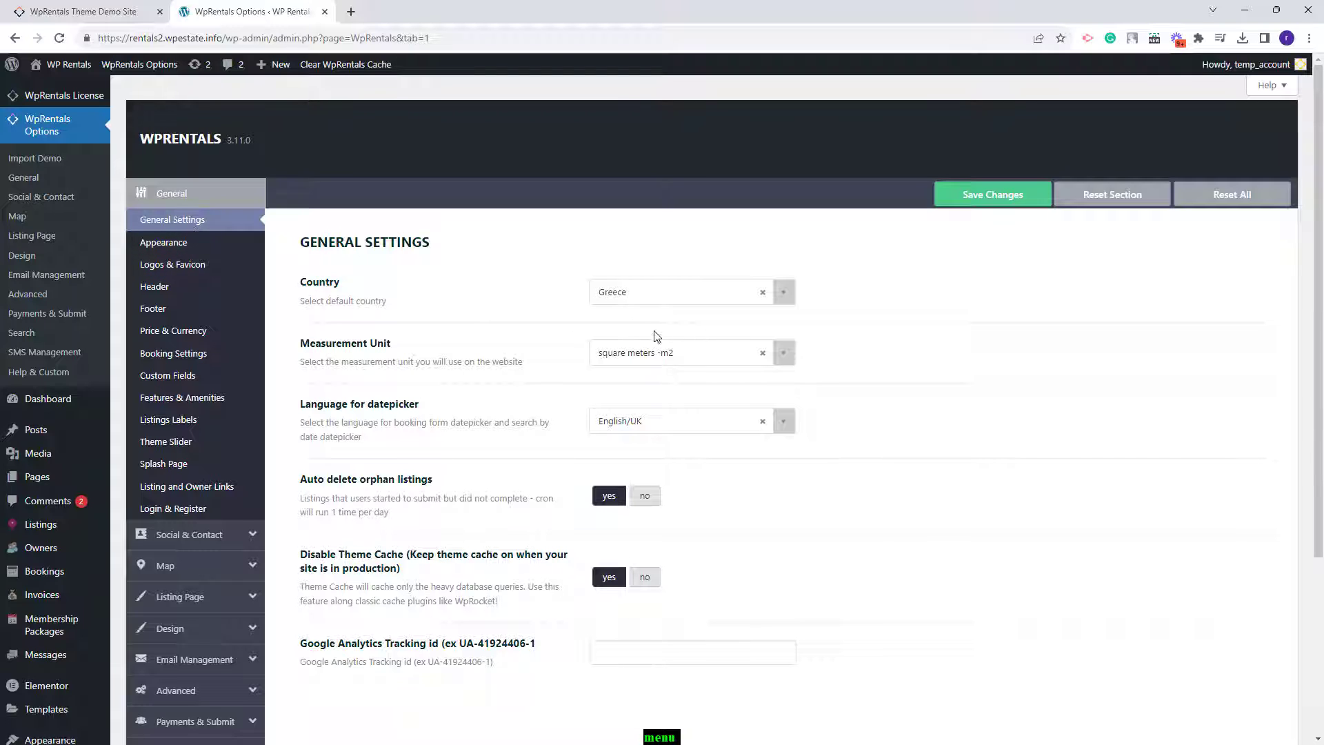
- Review the Logos & Favicon settings and the Booking Settings in the General section
{"action": "left_click", "coordinate": [142, 272]}
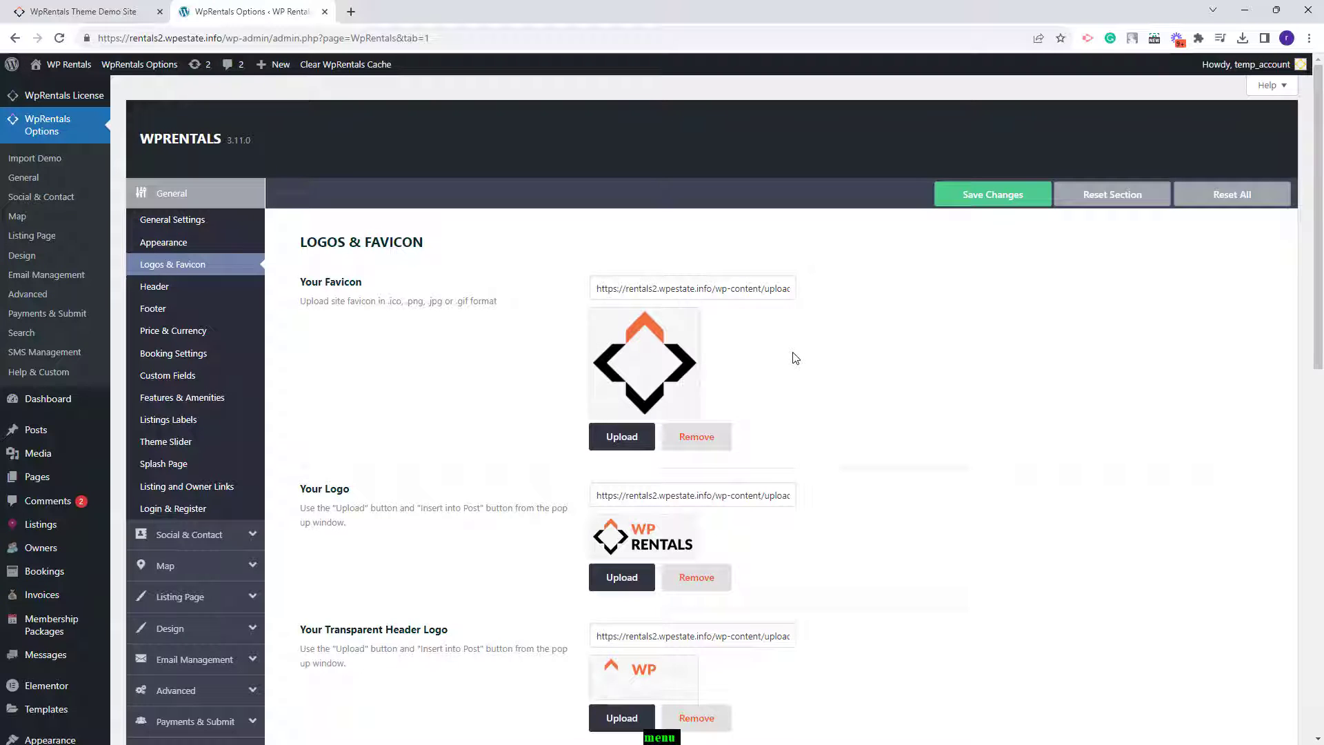
{"action": "left_click", "coordinate": [176, 354]}
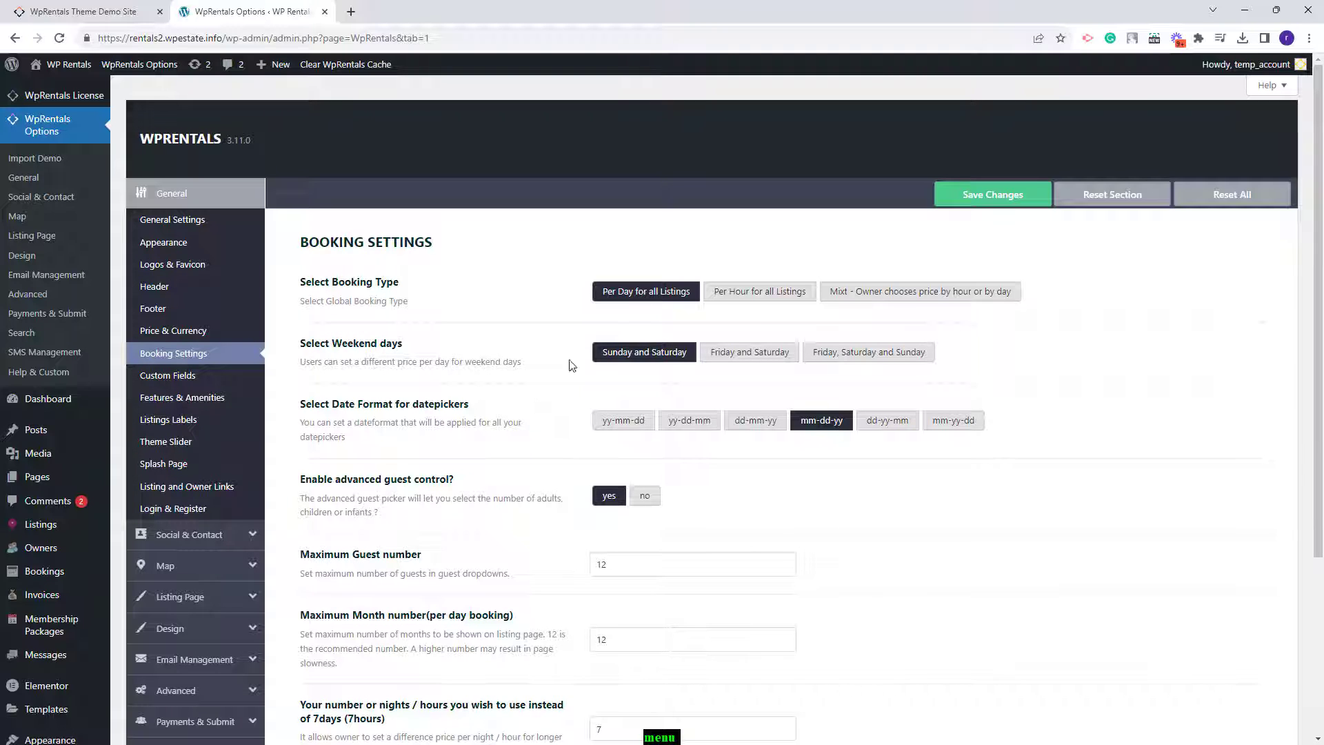
{"action": "scroll", "coordinate": [493, 700], "scroll_direction": "down", "scroll_amount": 1}
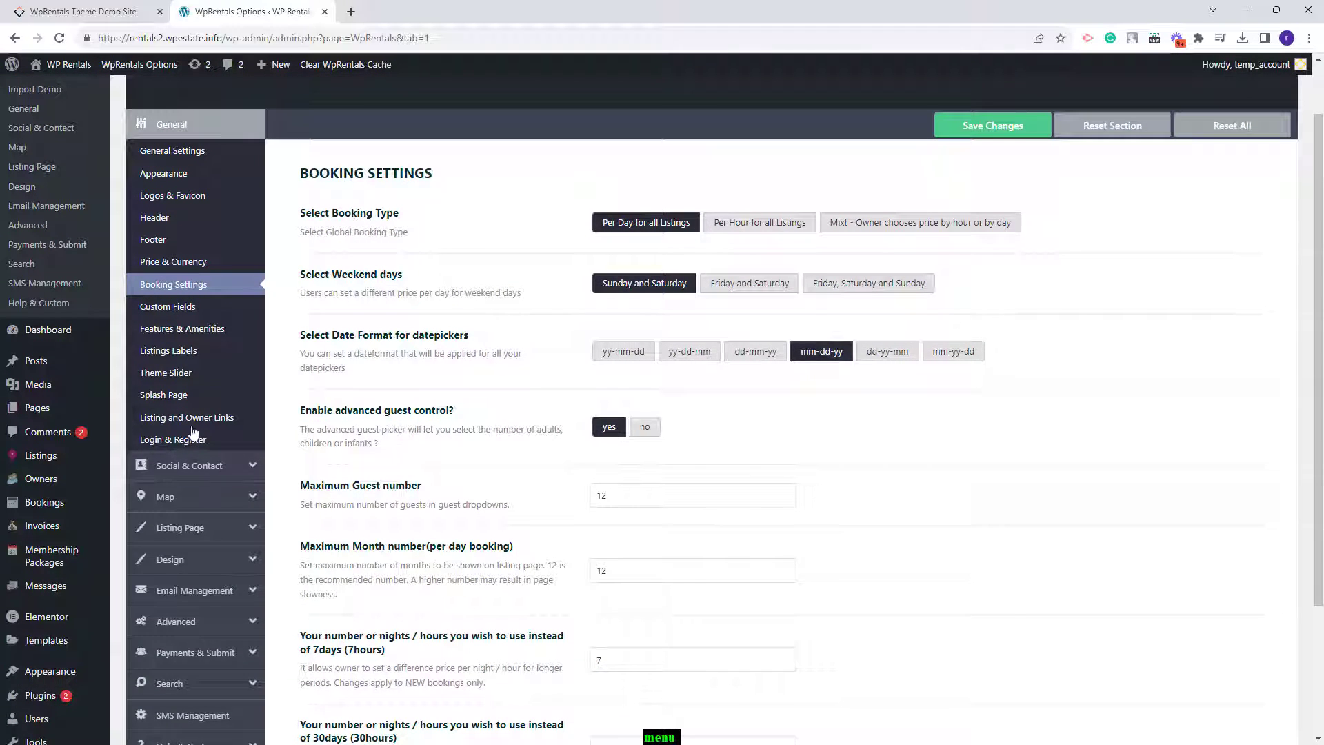
- Review the contact page details, social accounts and social login settings under Social & Contact
{"action": "left_click", "coordinate": [199, 468]}
{"action": "scroll", "coordinate": [494, 350], "scroll_direction": "down", "scroll_amount": 1}
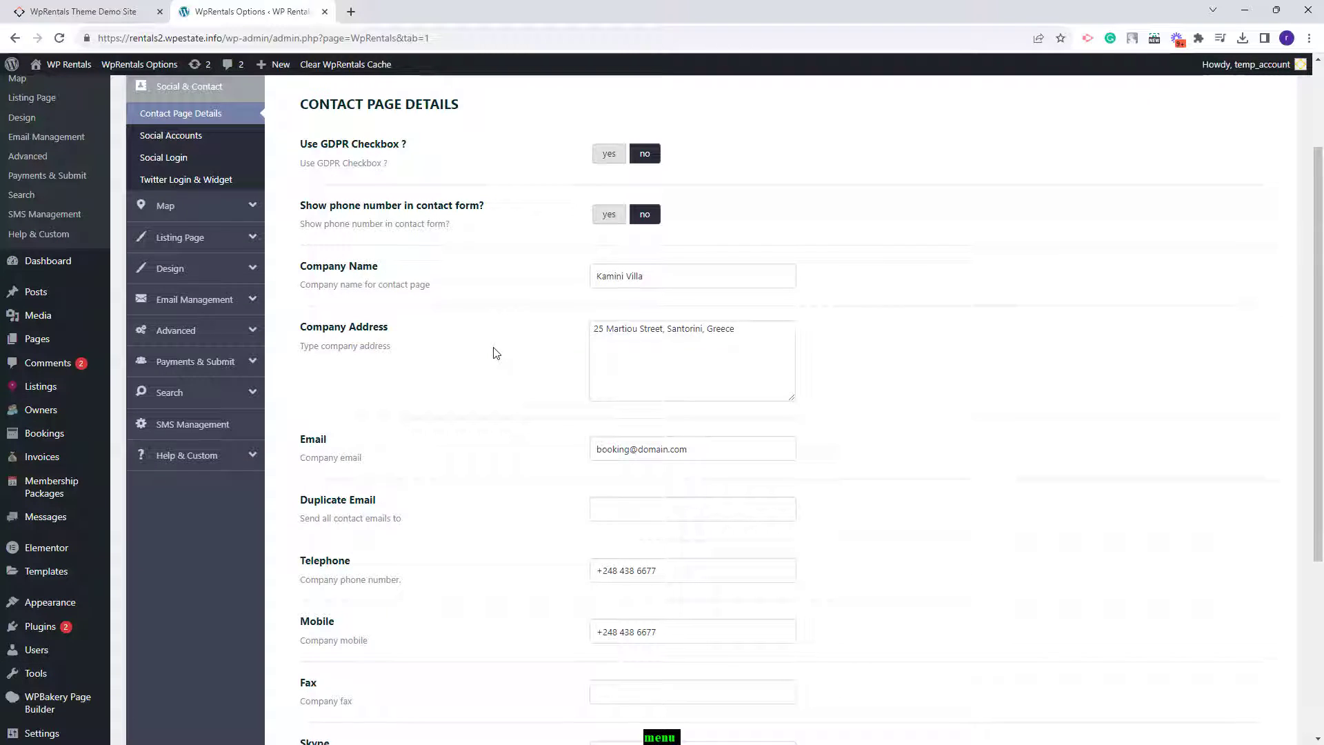
{"action": "left_click", "coordinate": [144, 138]}
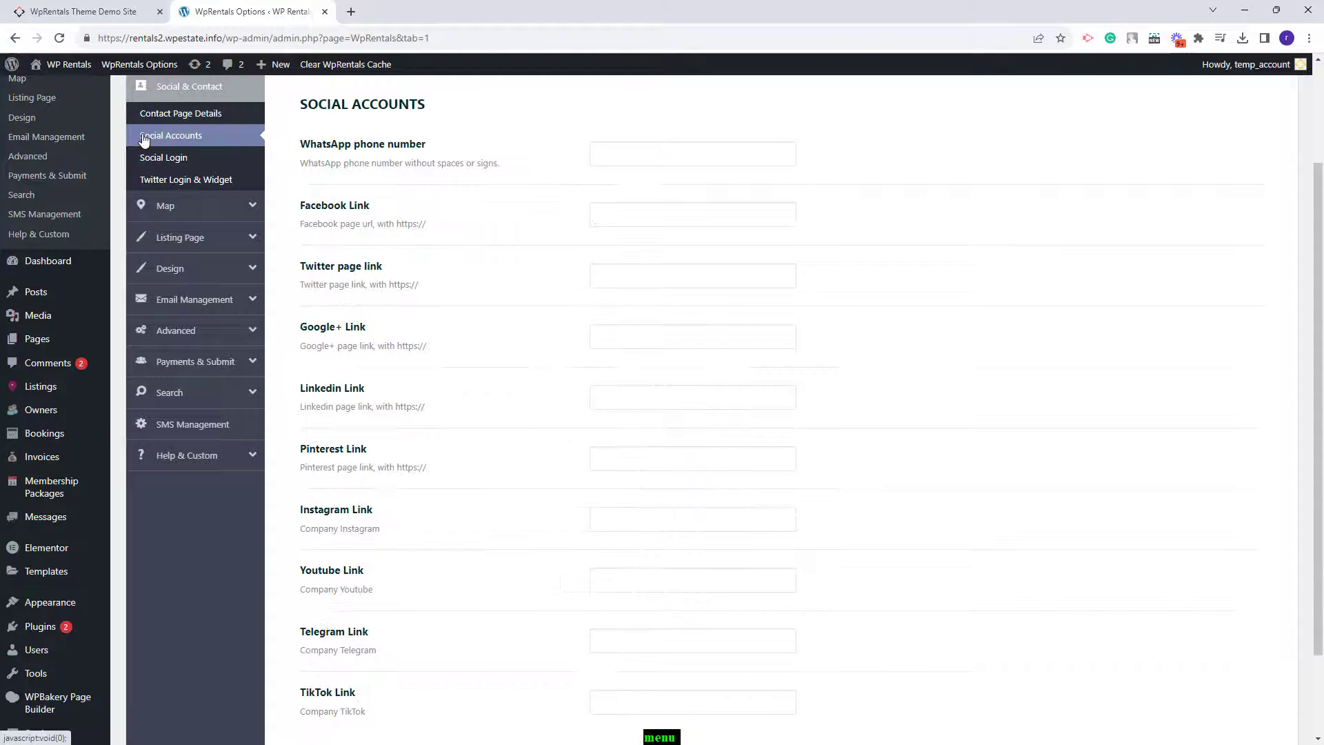
{"action": "left_click", "coordinate": [156, 162]}
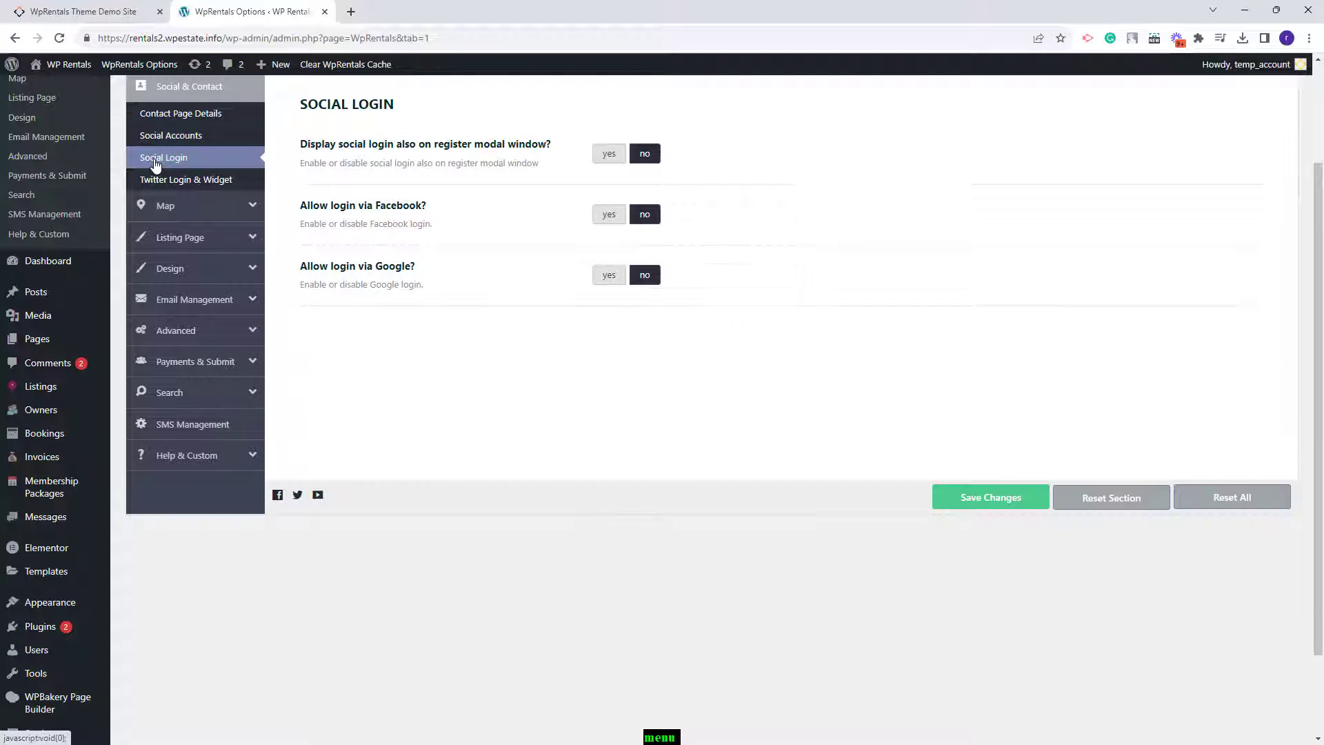
- Review the Map Settings, the Listing Page Settings and the Listing Page Layout Manager
{"action": "left_click", "coordinate": [149, 206]}
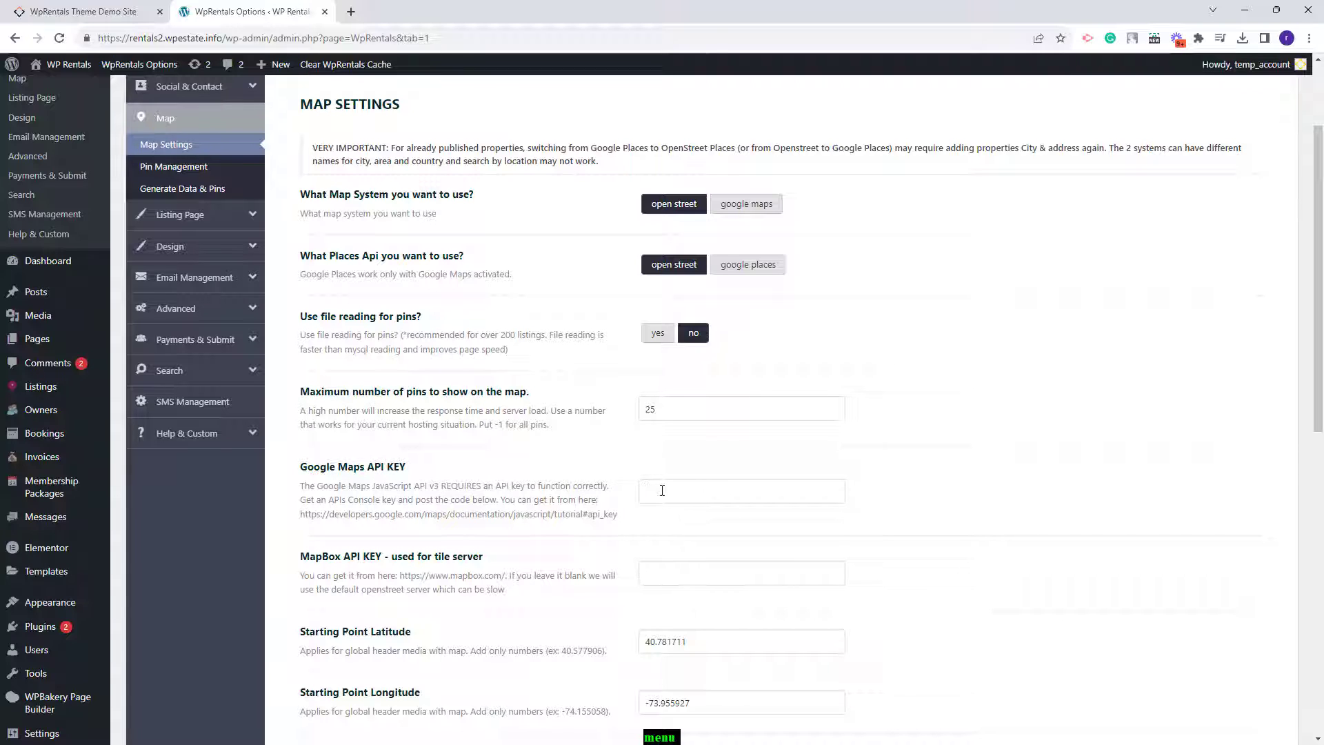
{"action": "left_click", "coordinate": [185, 216]}
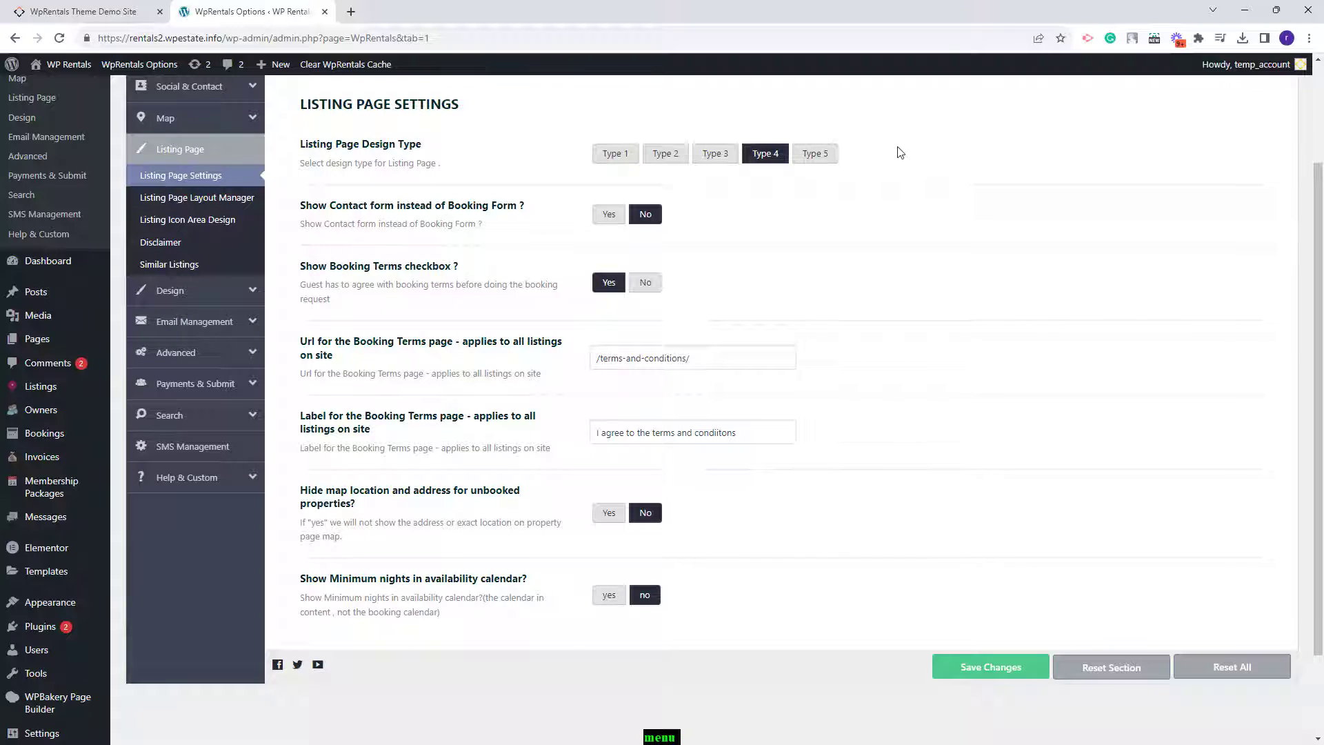
{"action": "left_click", "coordinate": [187, 201]}
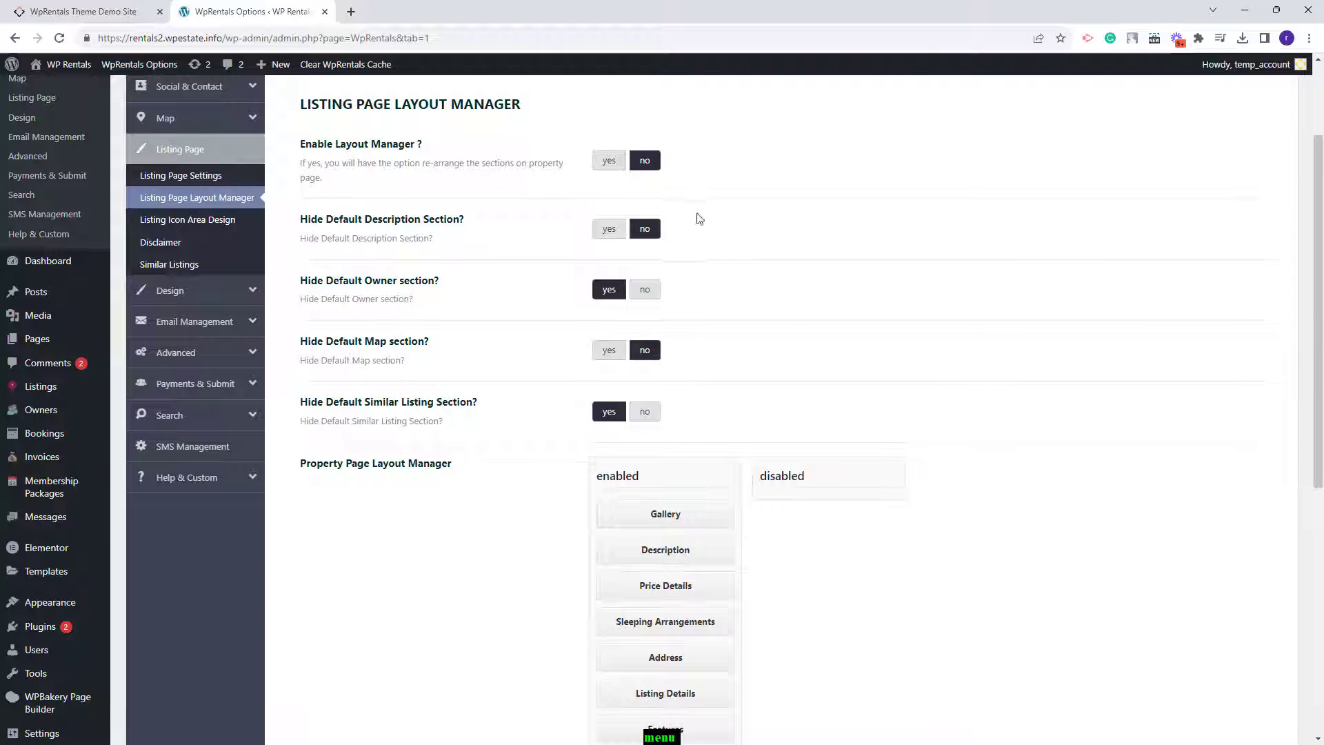
{"action": "scroll", "coordinate": [710, 386], "scroll_direction": "down", "scroll_amount": 3}
{"action": "scroll", "coordinate": [738, 545], "scroll_direction": "up", "scroll_amount": 3}
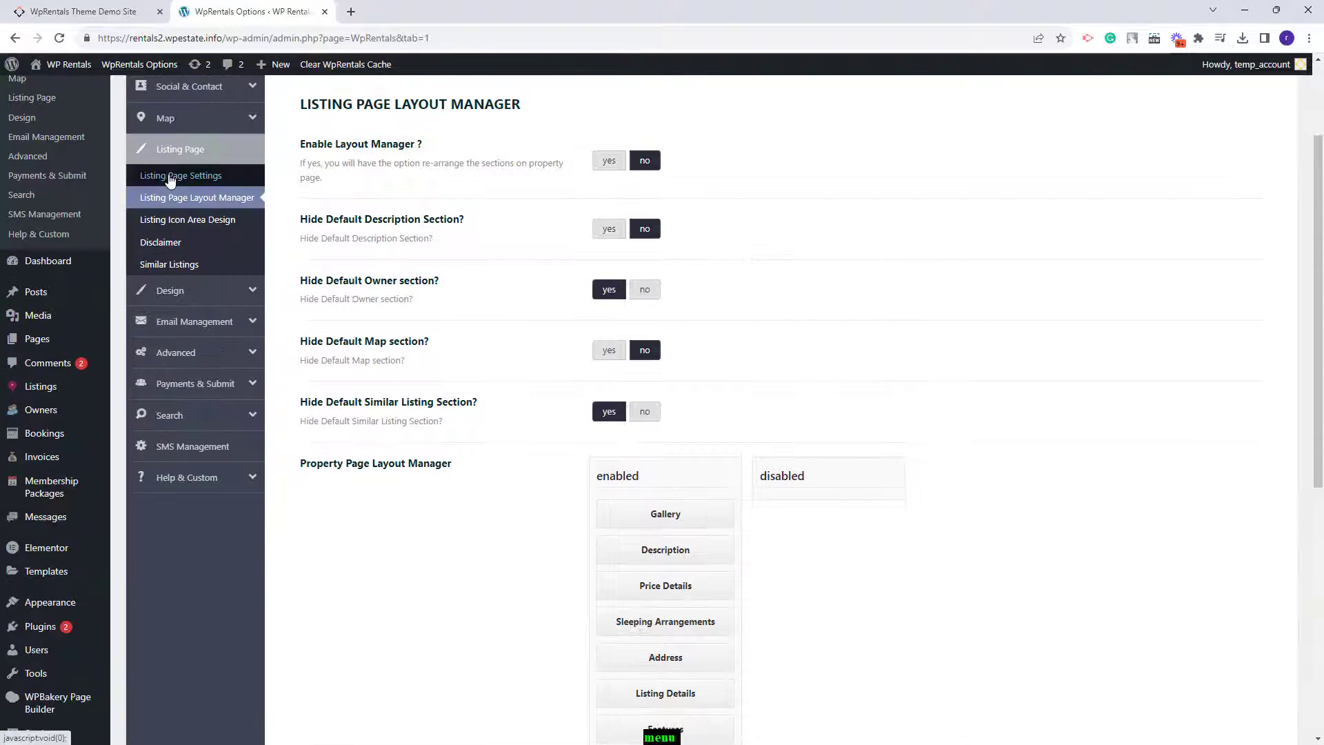
- Review the general design, custom colors and fonts settings in the Design section
{"action": "left_click", "coordinate": [201, 290]}
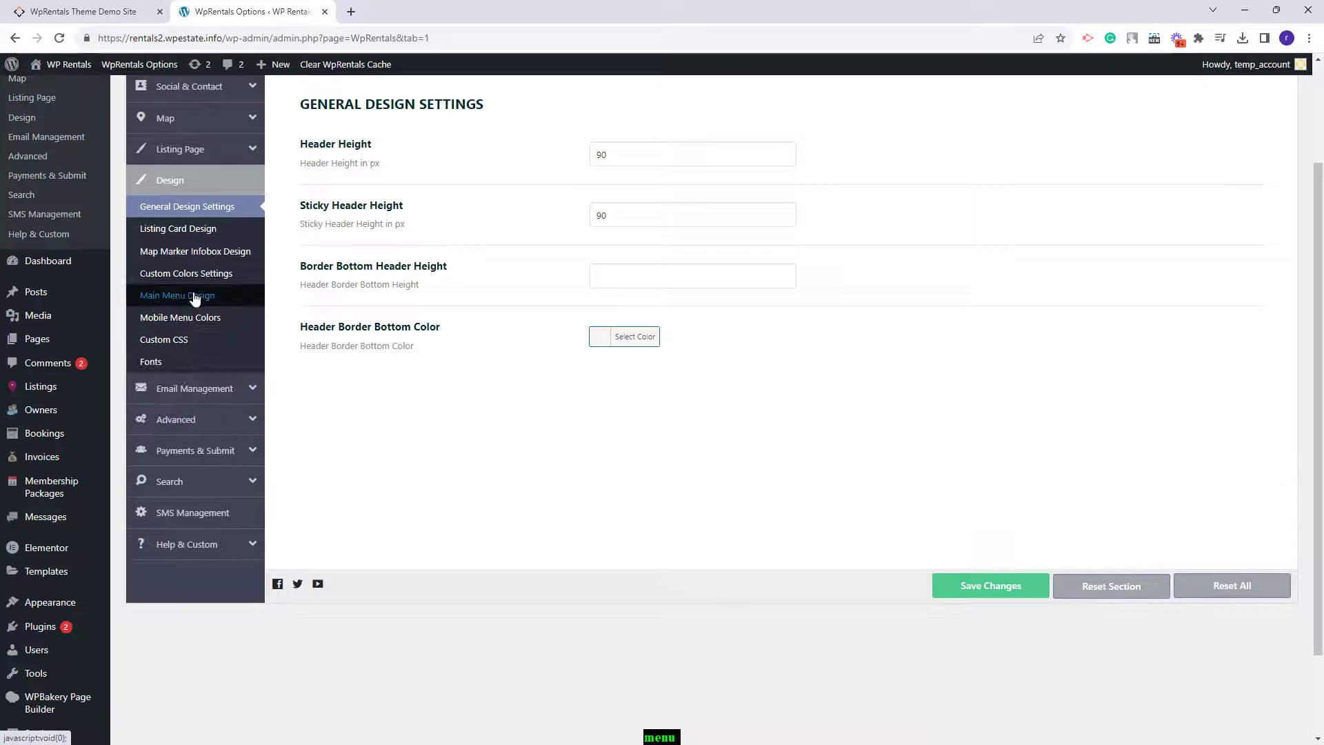
{"action": "left_click", "coordinate": [195, 274]}
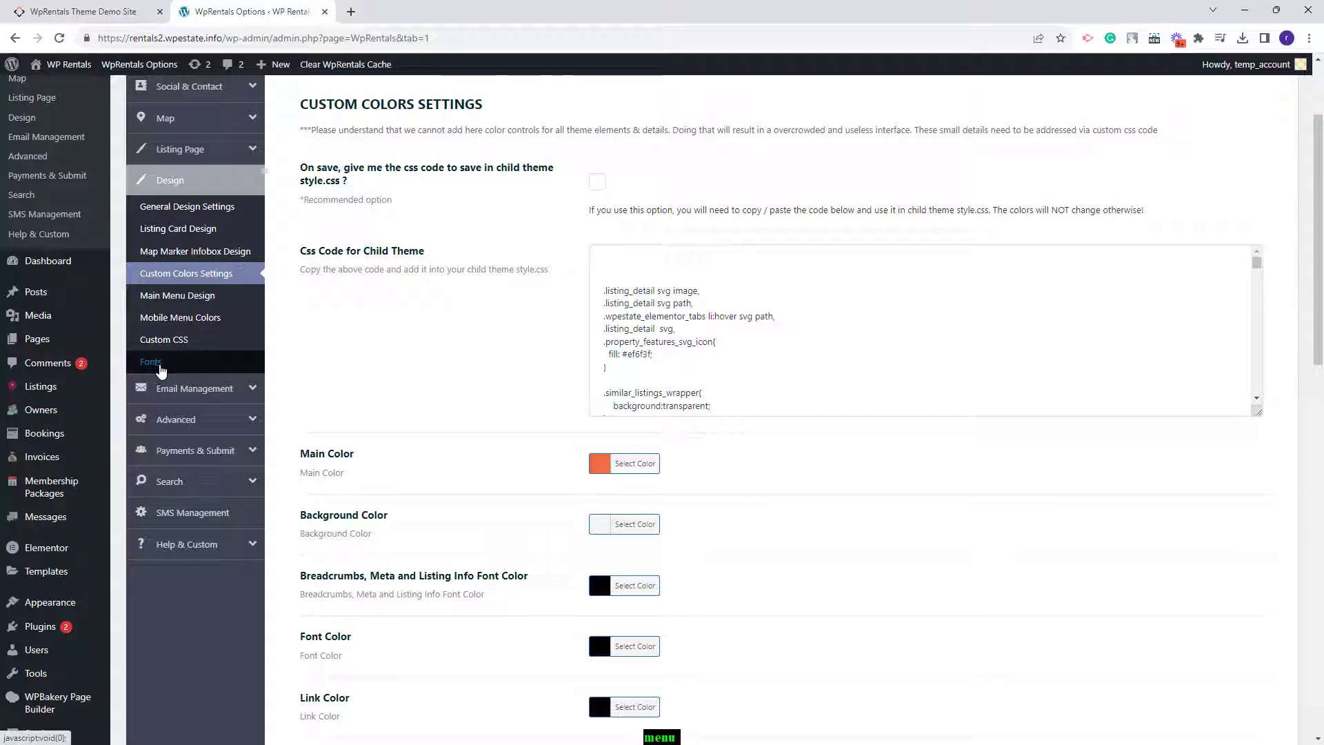
{"action": "left_click", "coordinate": [158, 363]}
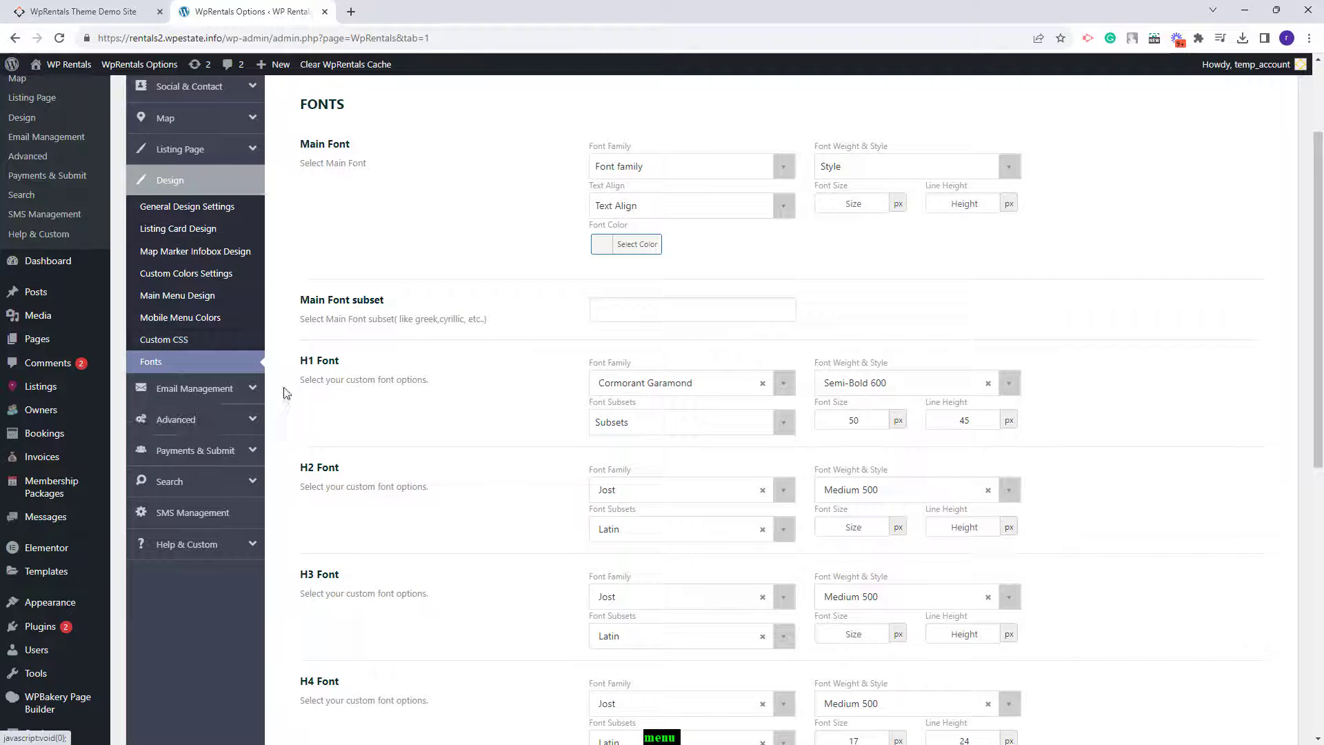
- Review the Email Content settings and the listing submission, booking payment, PayPal, Stripe and WooCommerce settings under Payments & Submit
{"action": "left_click", "coordinate": [185, 389]}
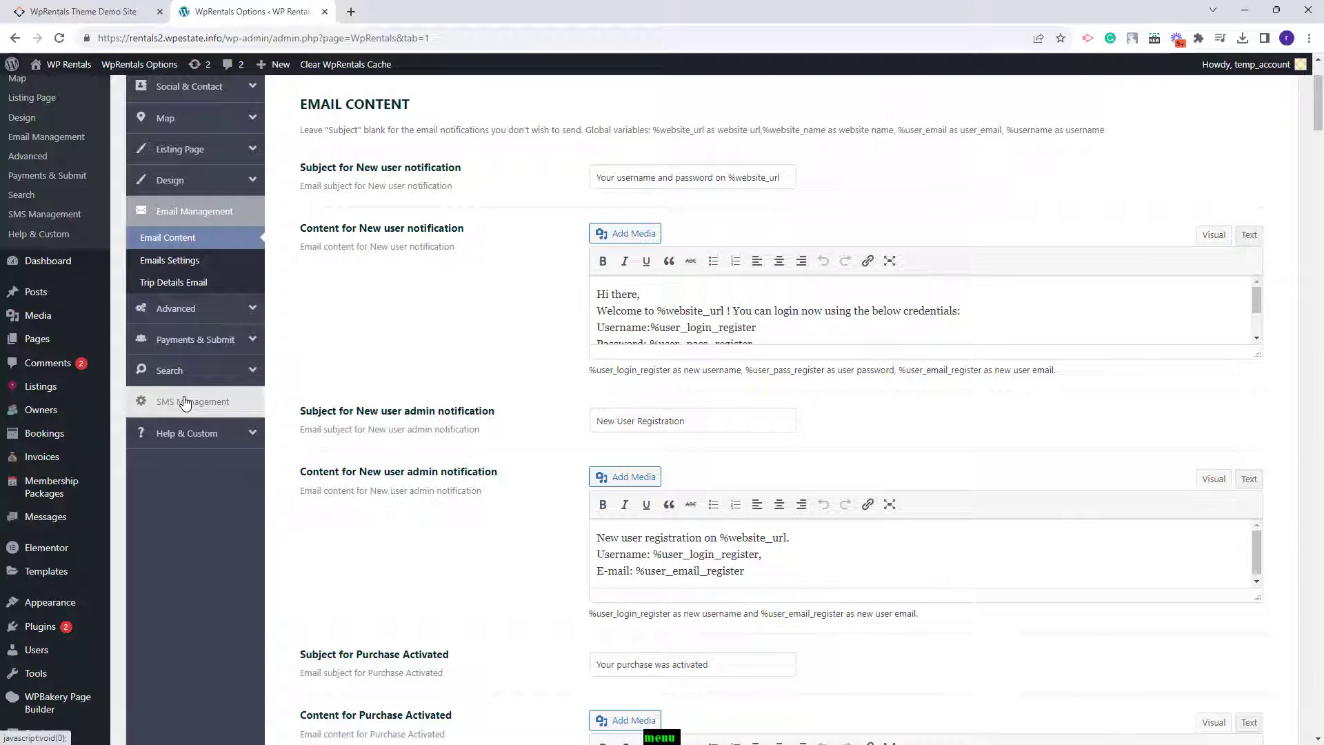
{"action": "left_click", "coordinate": [181, 340]}
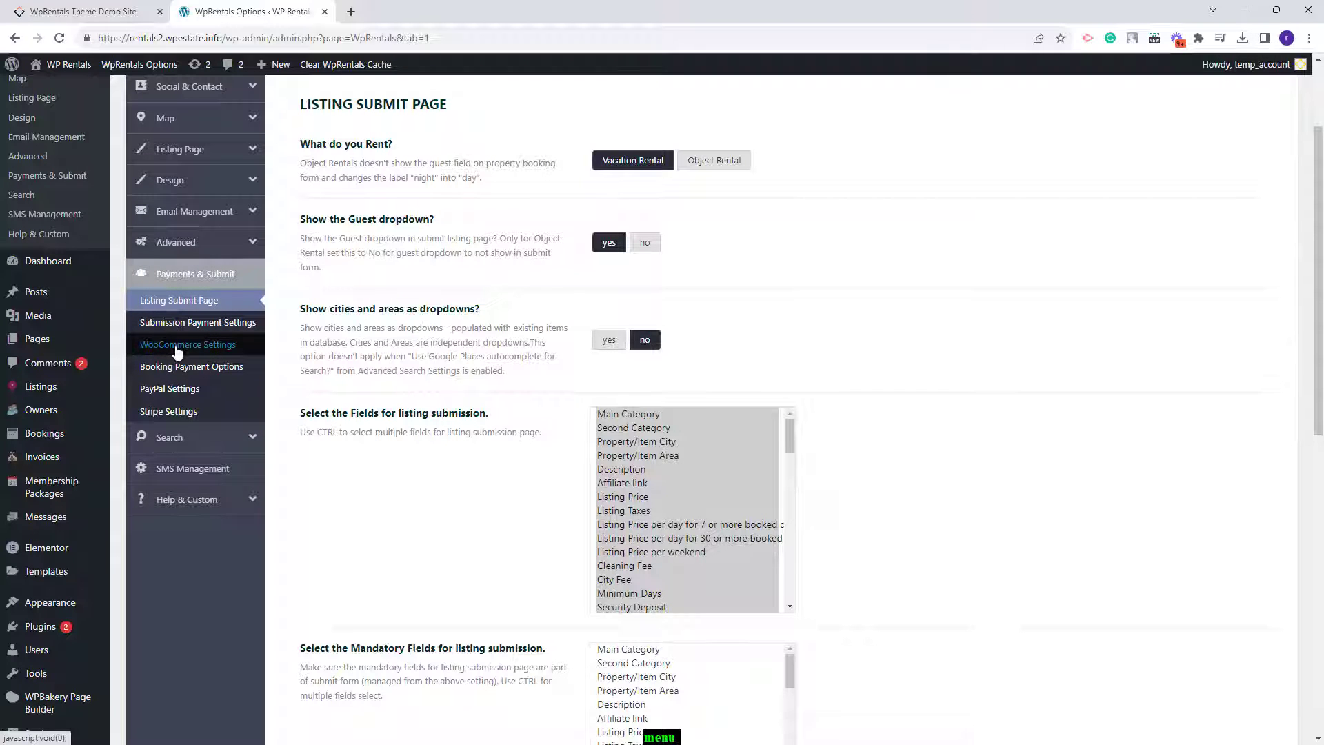
{"action": "left_click", "coordinate": [201, 369]}
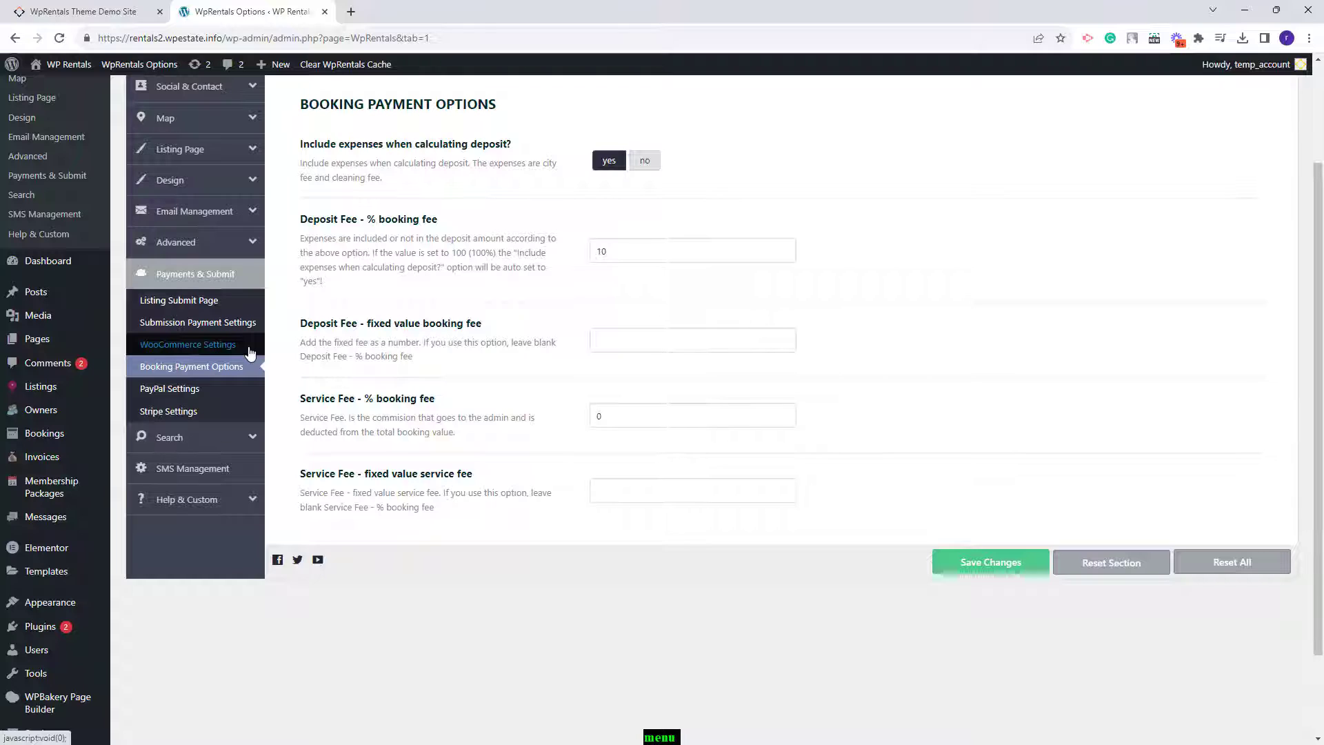
{"action": "left_click", "coordinate": [182, 391]}
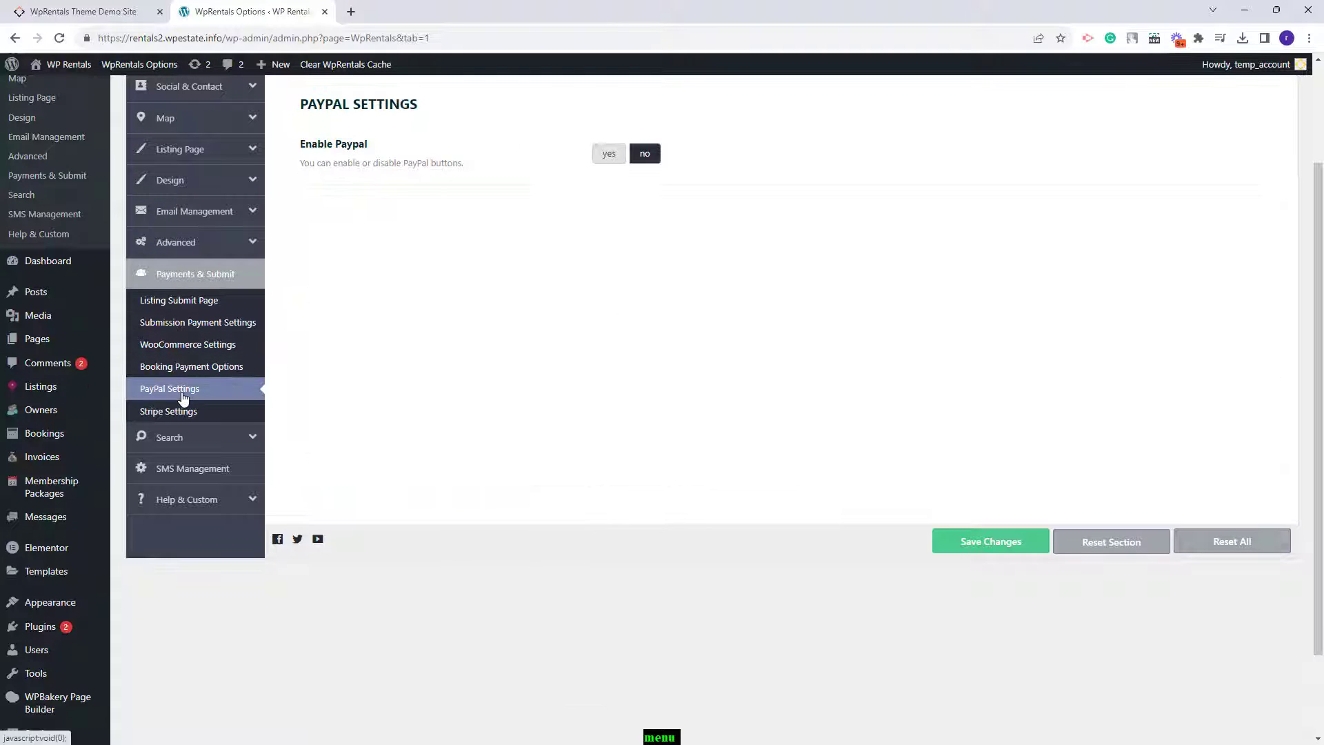
{"action": "left_click", "coordinate": [177, 414]}
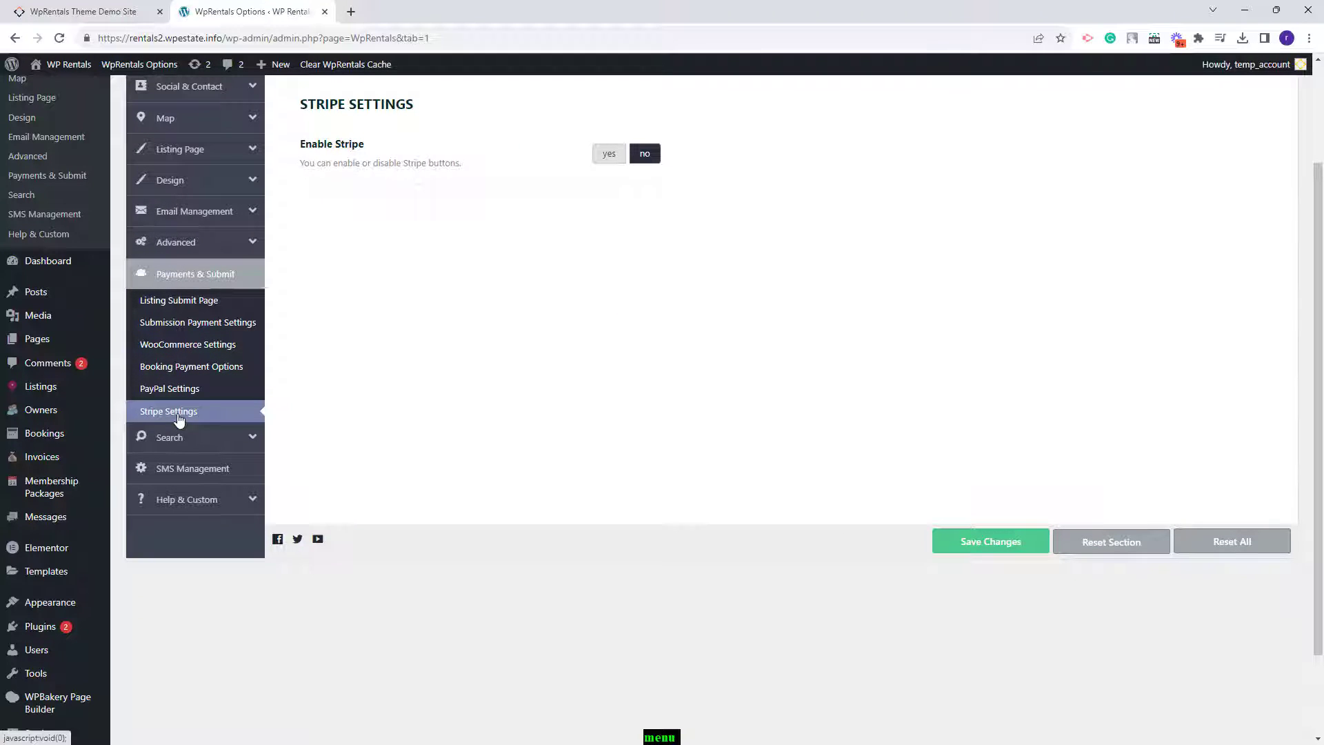
{"action": "left_click", "coordinate": [200, 345]}
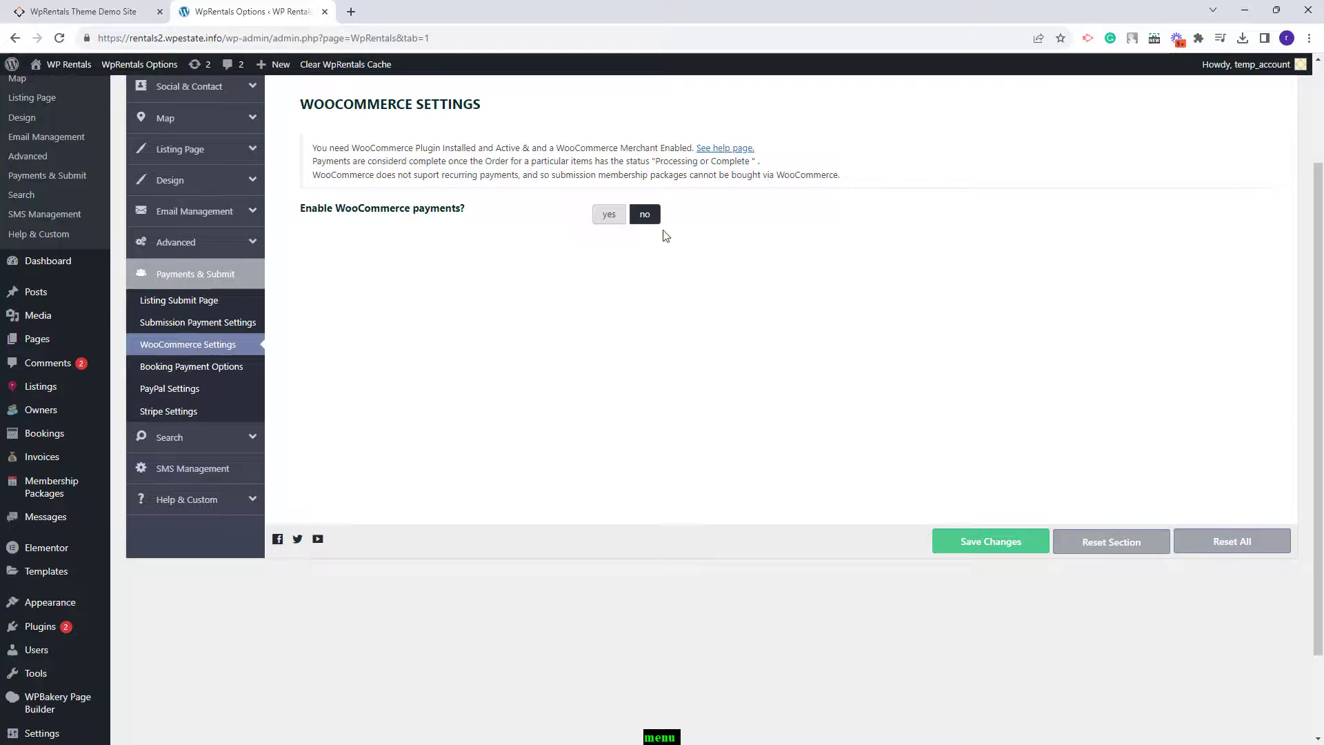
- Review the Advanced Search Form settings and the SMS Management settings
{"action": "left_click", "coordinate": [169, 437]}
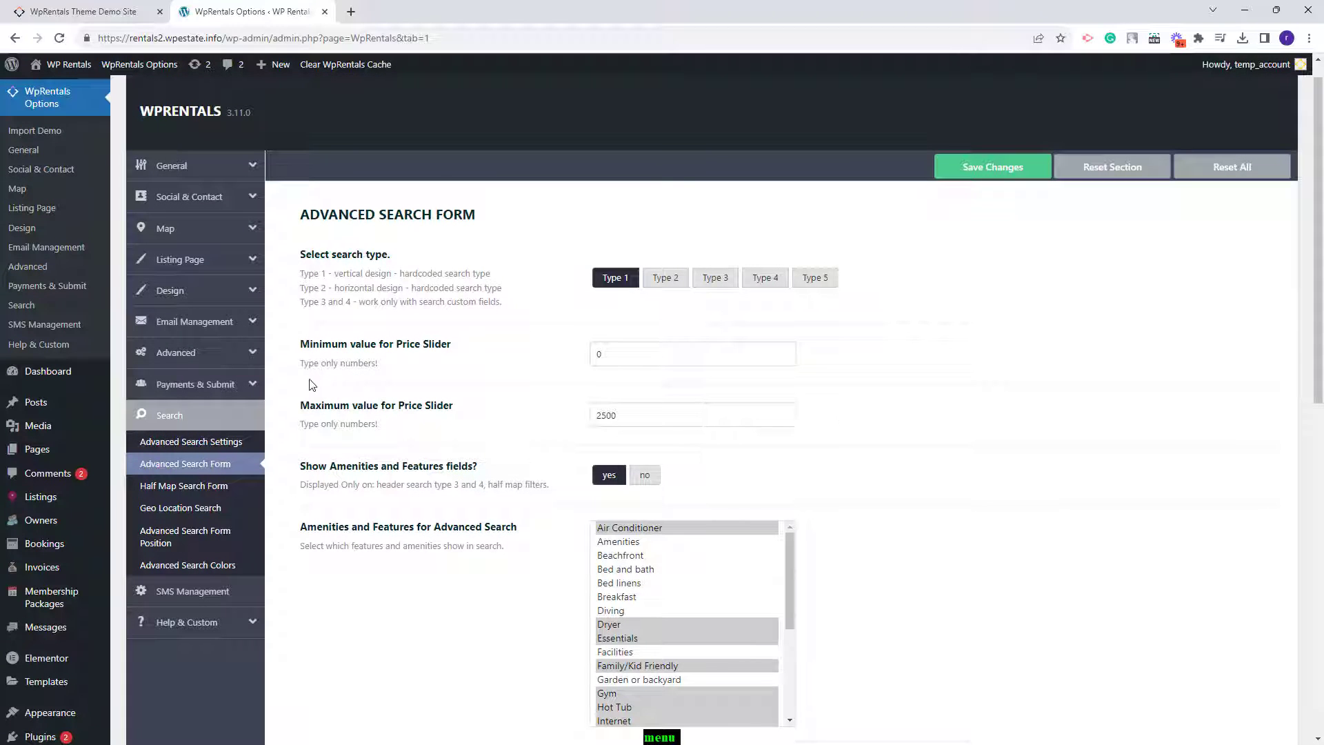
{"action": "left_click", "coordinate": [176, 591]}
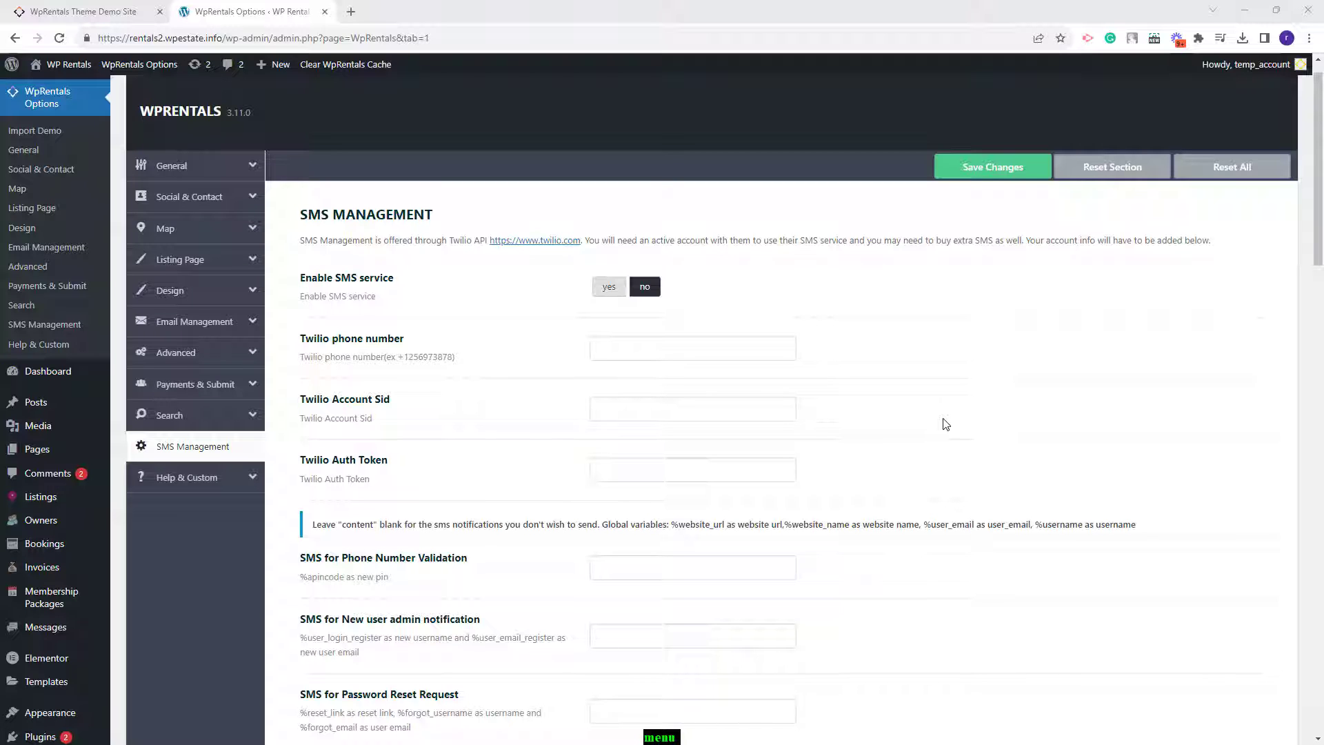
- Open the site's front page in a new browser tab and look through its sections, from the hero to Fun Activities
{"action": "right_click", "coordinate": [64, 67]}
{"action": "left_click", "coordinate": [97, 78]}
{"action": "left_click", "coordinate": [413, 11]}
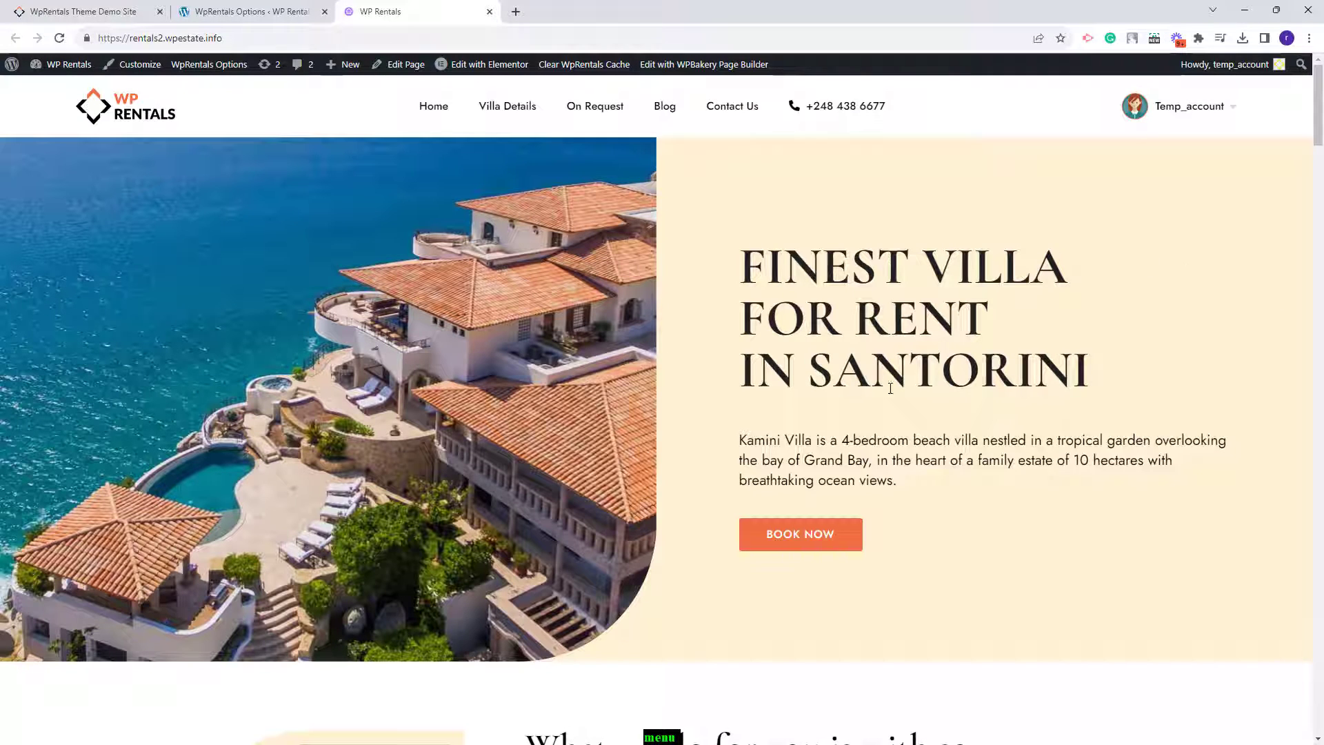
{"action": "scroll", "coordinate": [1124, 352], "scroll_direction": "down", "scroll_amount": 5}
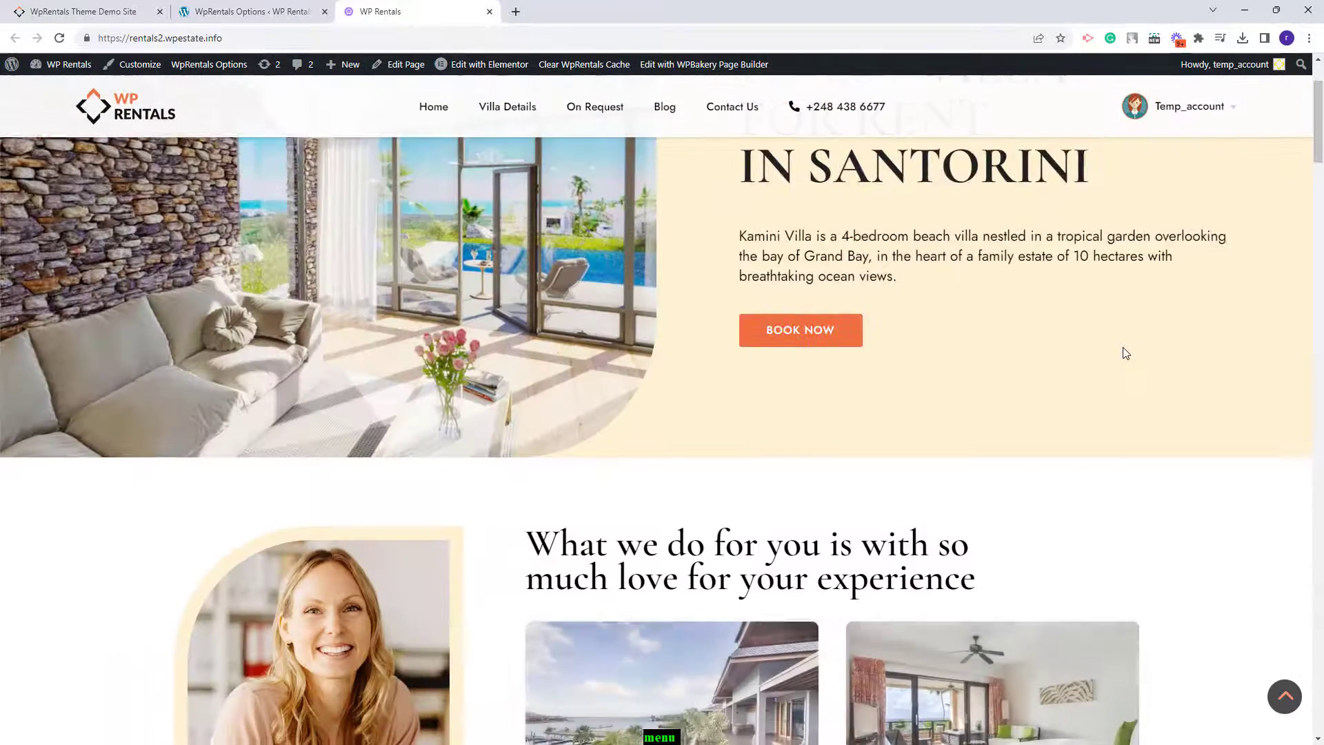
{"action": "scroll", "coordinate": [1126, 354], "scroll_direction": "down", "scroll_amount": 15}
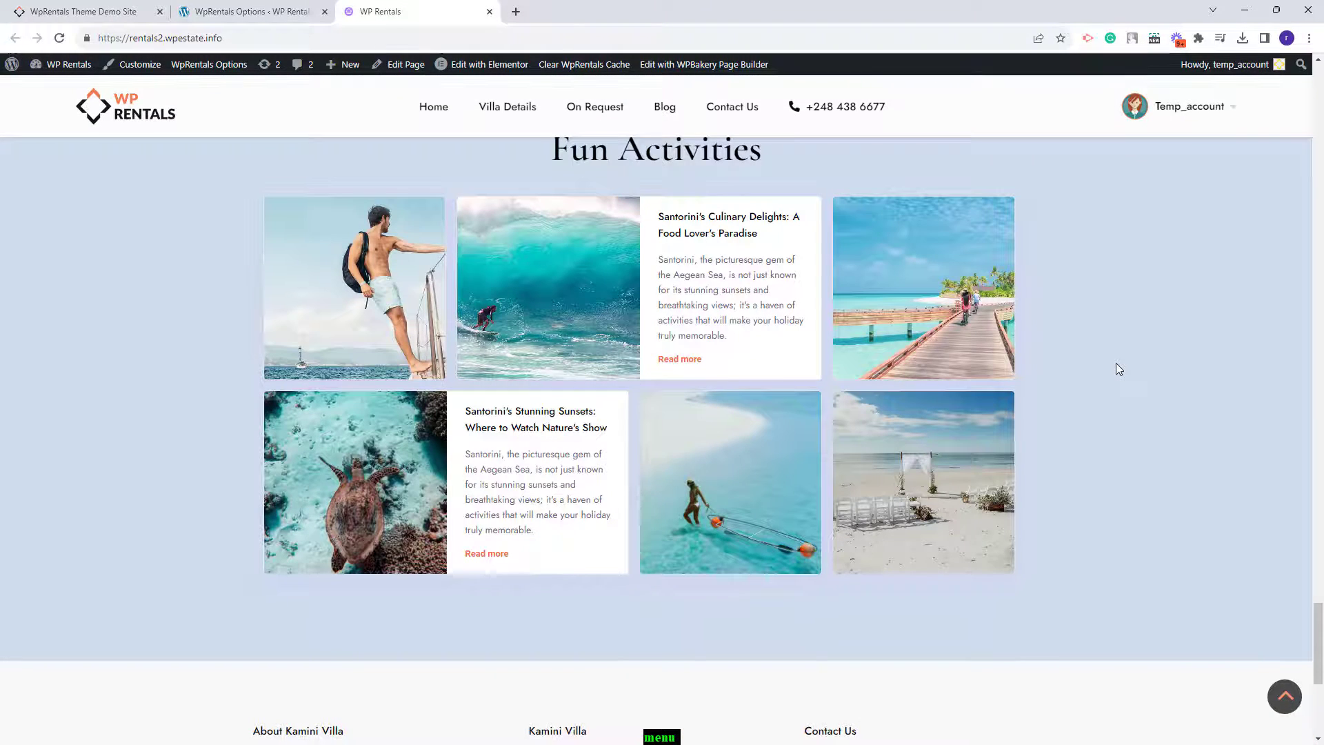
{"action": "scroll", "coordinate": [997, 317], "scroll_direction": "up", "scroll_amount": 7}
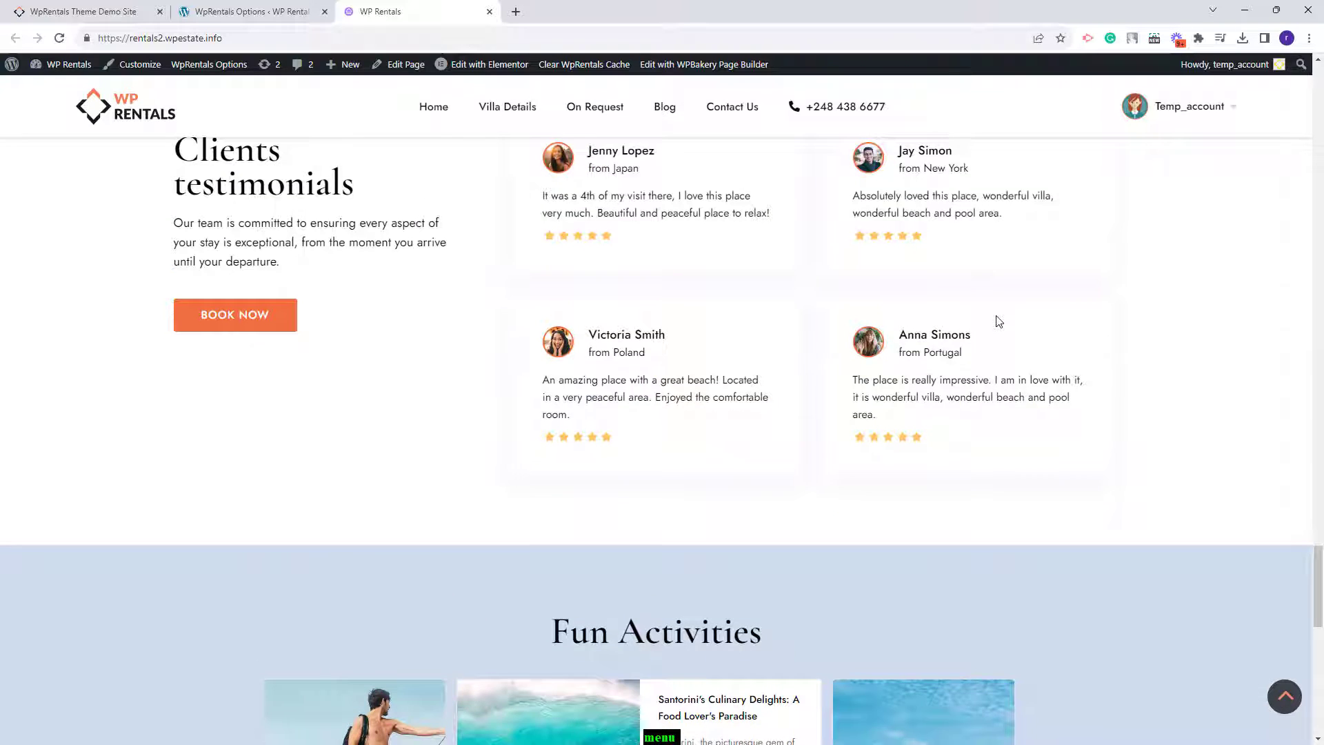
{"action": "scroll", "coordinate": [998, 321], "scroll_direction": "up", "scroll_amount": 4}
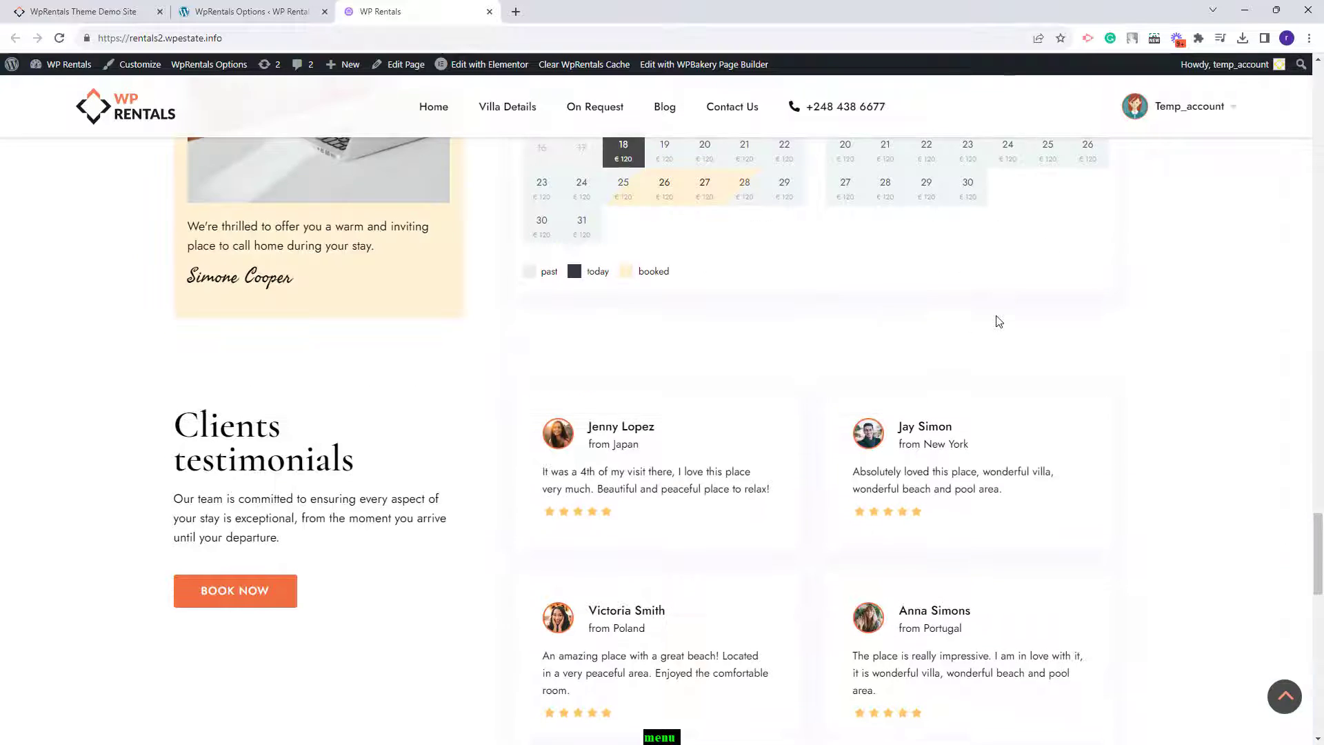
- Open the homepage for editing with Elementor in a new browser tab
{"action": "right_click", "coordinate": [494, 71]}
{"action": "left_click", "coordinate": [538, 80]}
{"action": "left_click", "coordinate": [545, 11]}
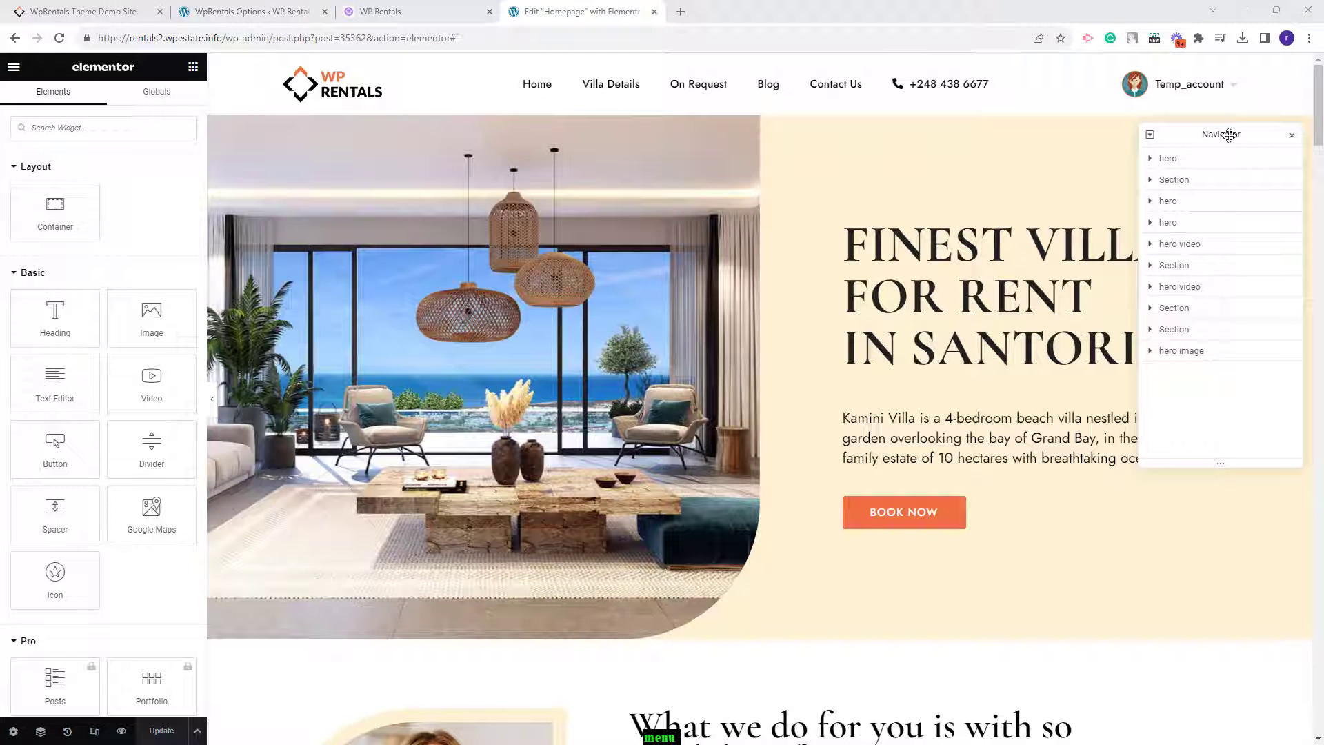
- Inspect the layout of the first hero section and the background slideshow style of its image column
{"action": "left_click", "coordinate": [1191, 163]}
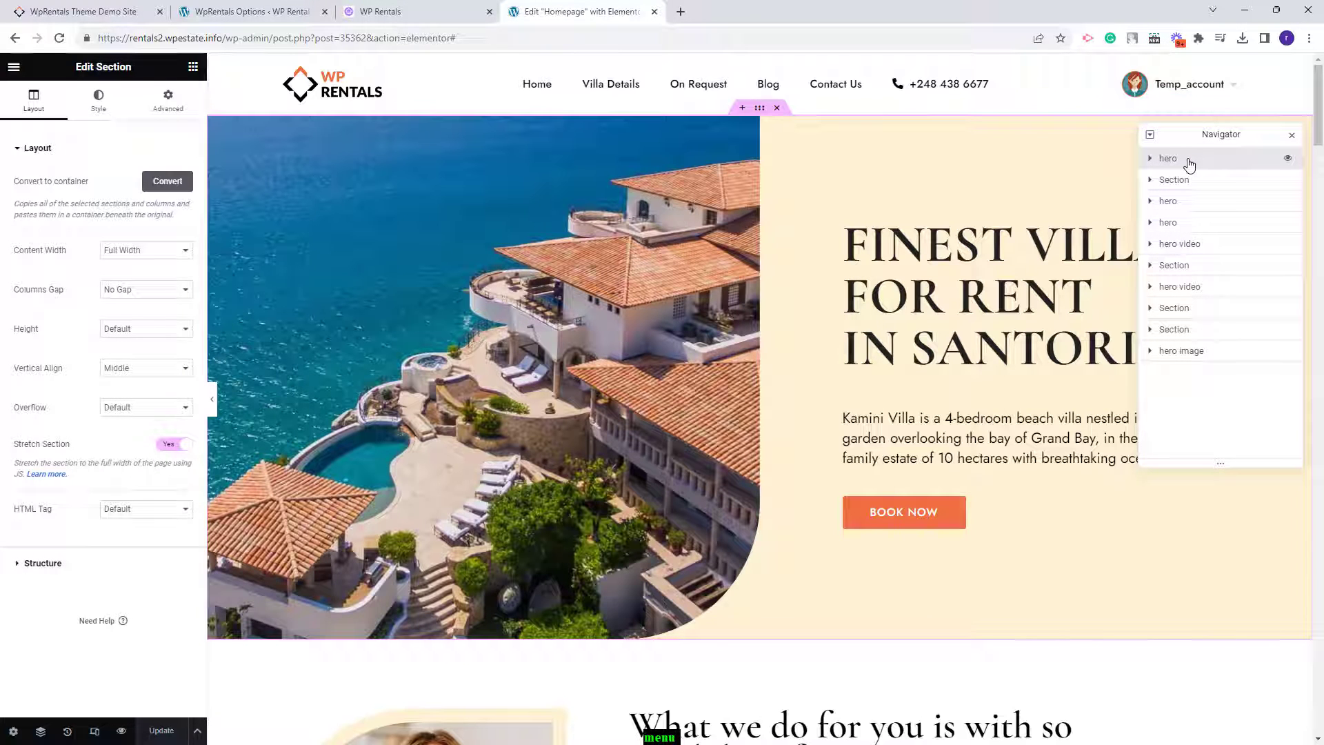
{"action": "left_click", "coordinate": [1150, 163]}
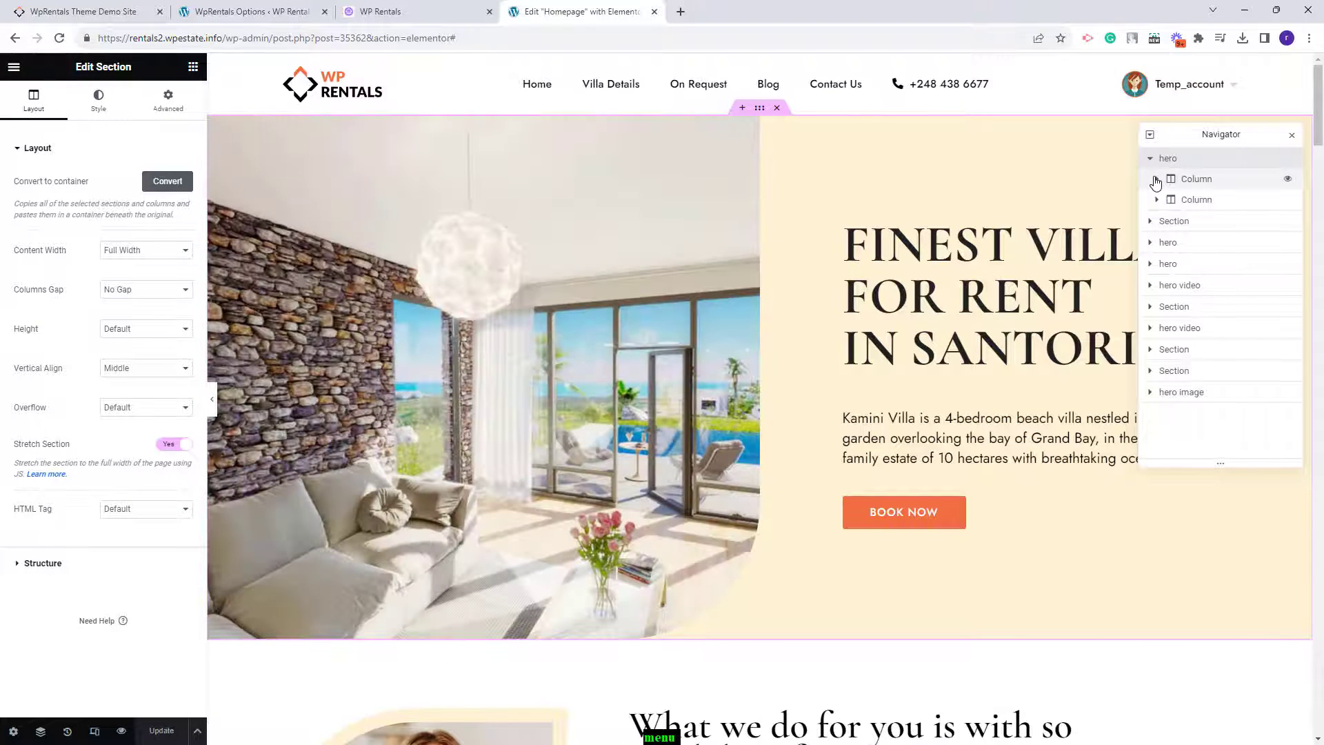
{"action": "left_click", "coordinate": [1180, 181]}
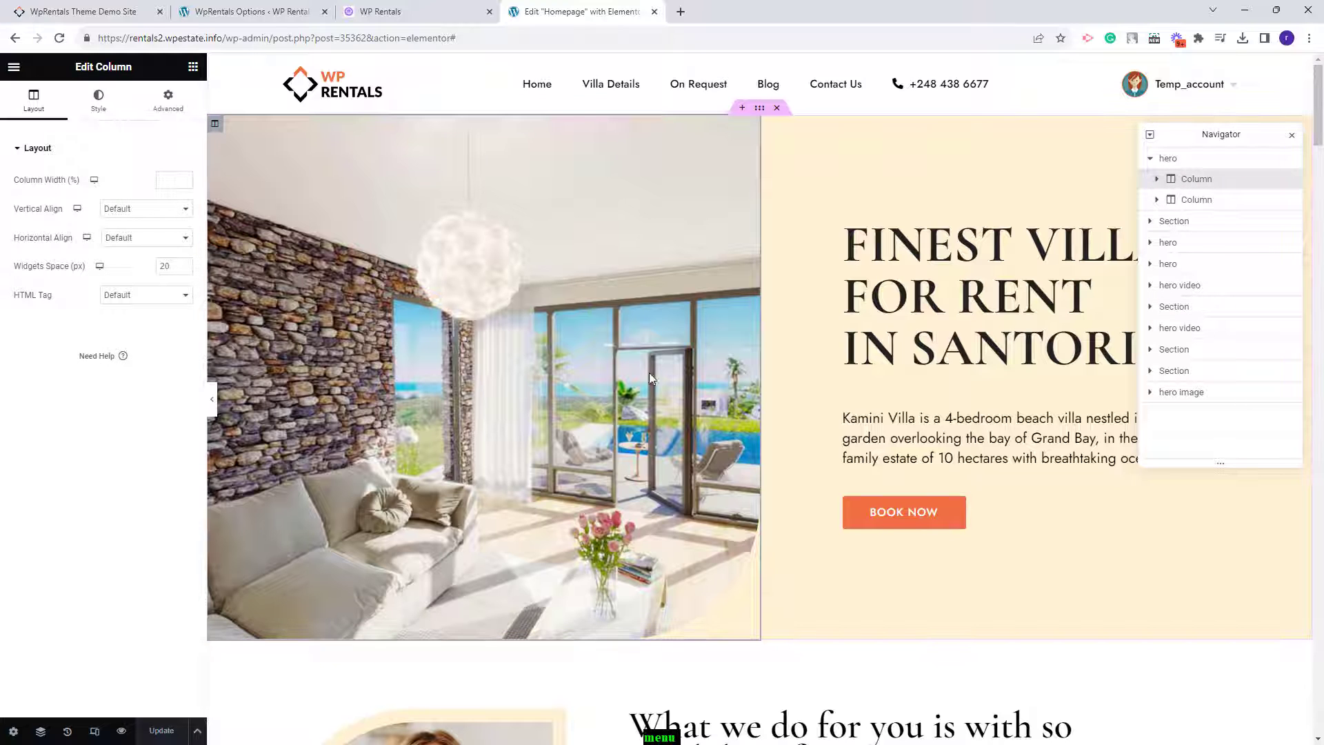
{"action": "left_click", "coordinate": [102, 102]}
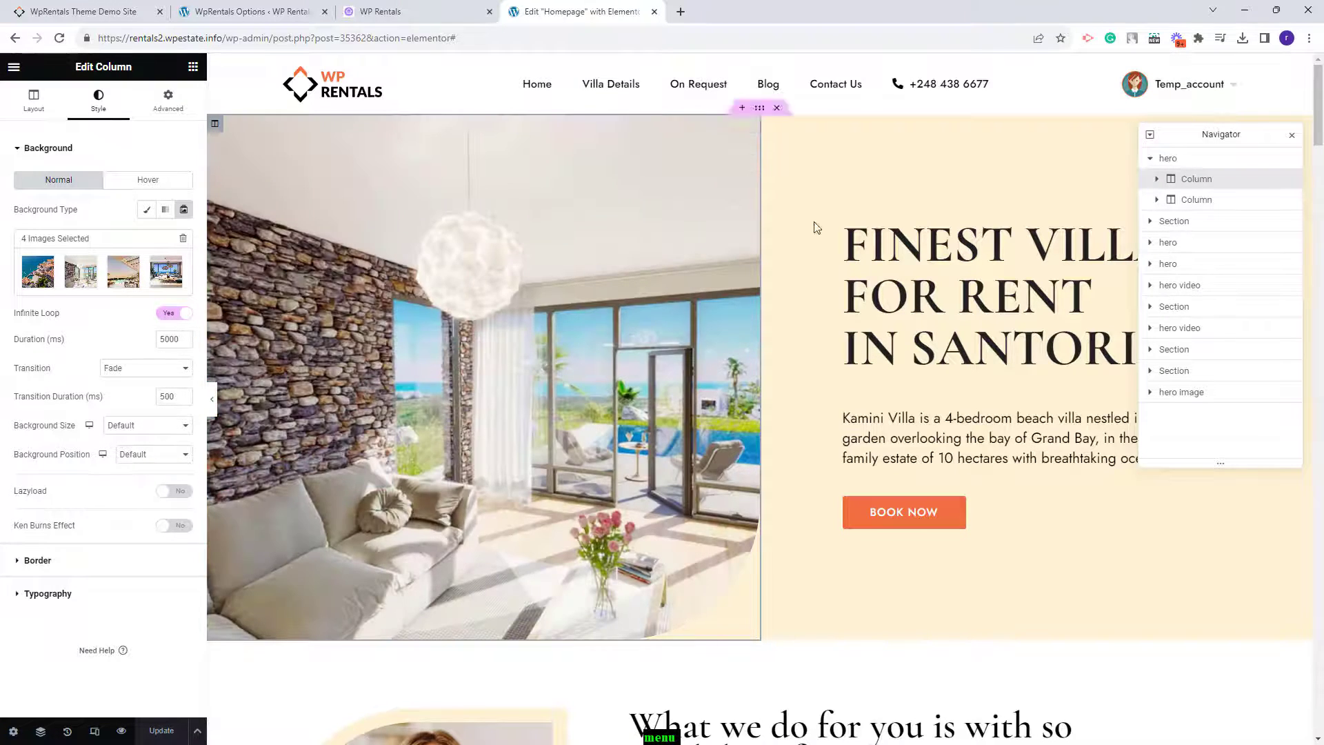
- Inspect the headings and Book Now button in the hero's text column, and the hero section's background style
{"action": "left_click", "coordinate": [816, 224]}
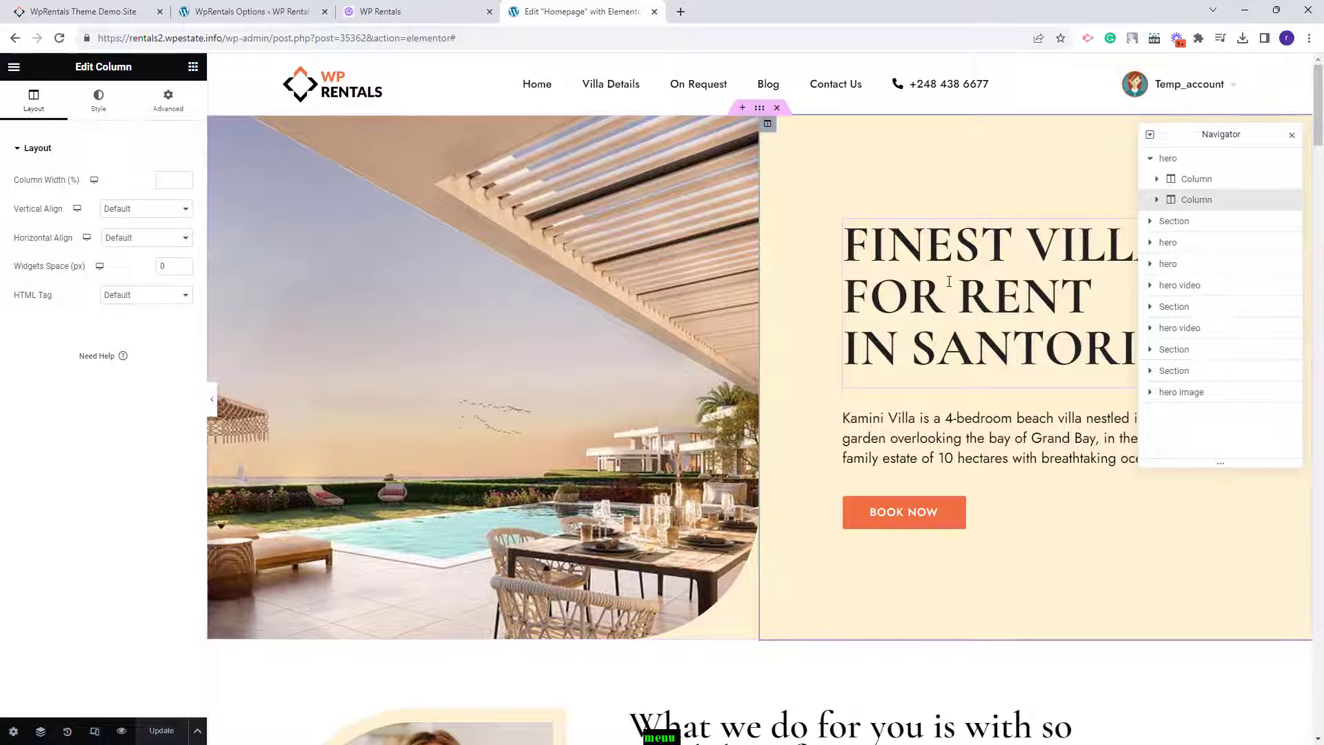
{"action": "left_click", "coordinate": [850, 362]}
{"action": "left_click", "coordinate": [914, 441]}
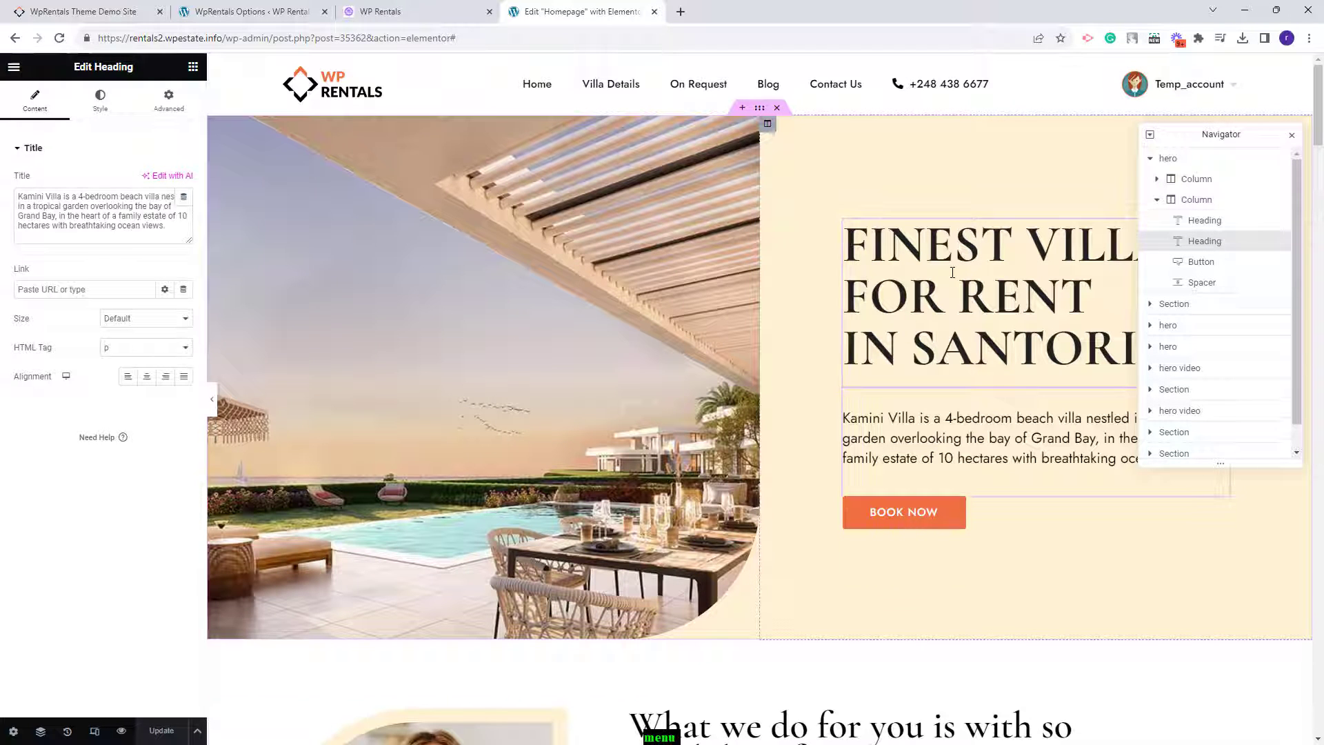
{"action": "left_click", "coordinate": [952, 272]}
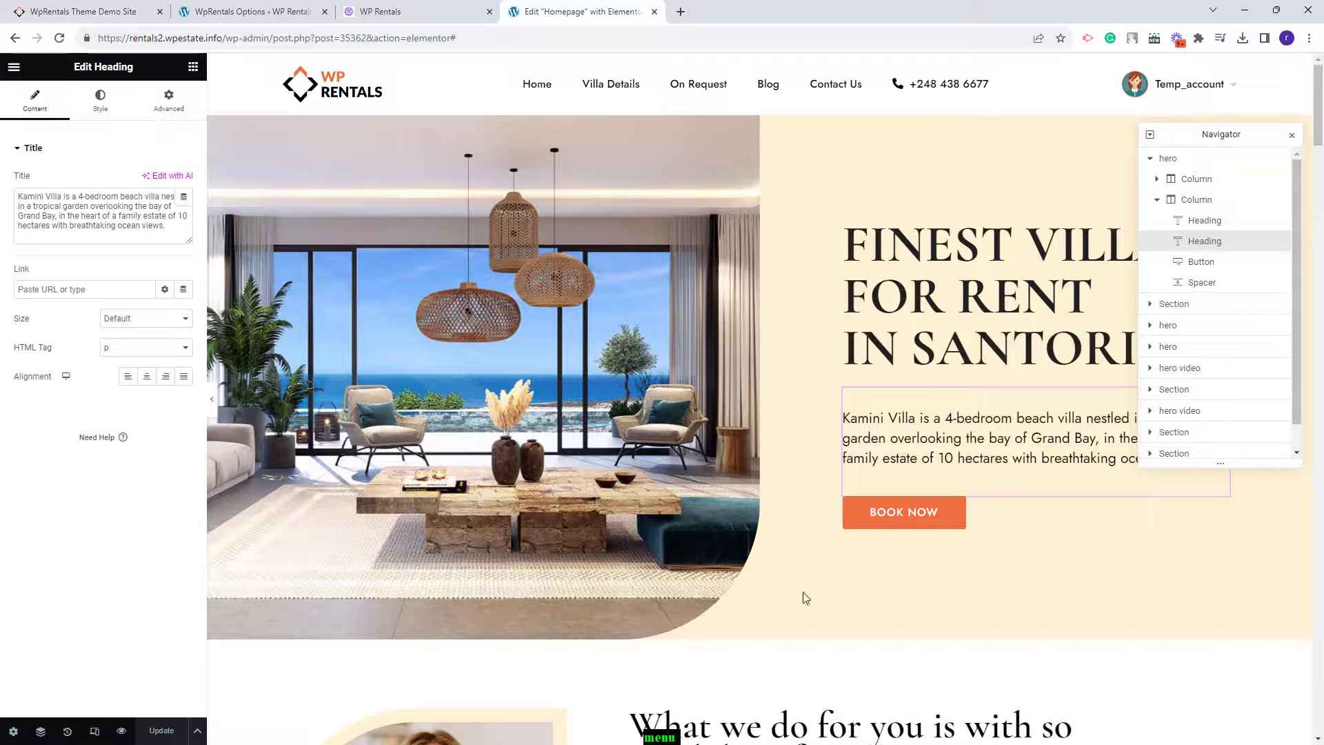
{"action": "left_click", "coordinate": [860, 518]}
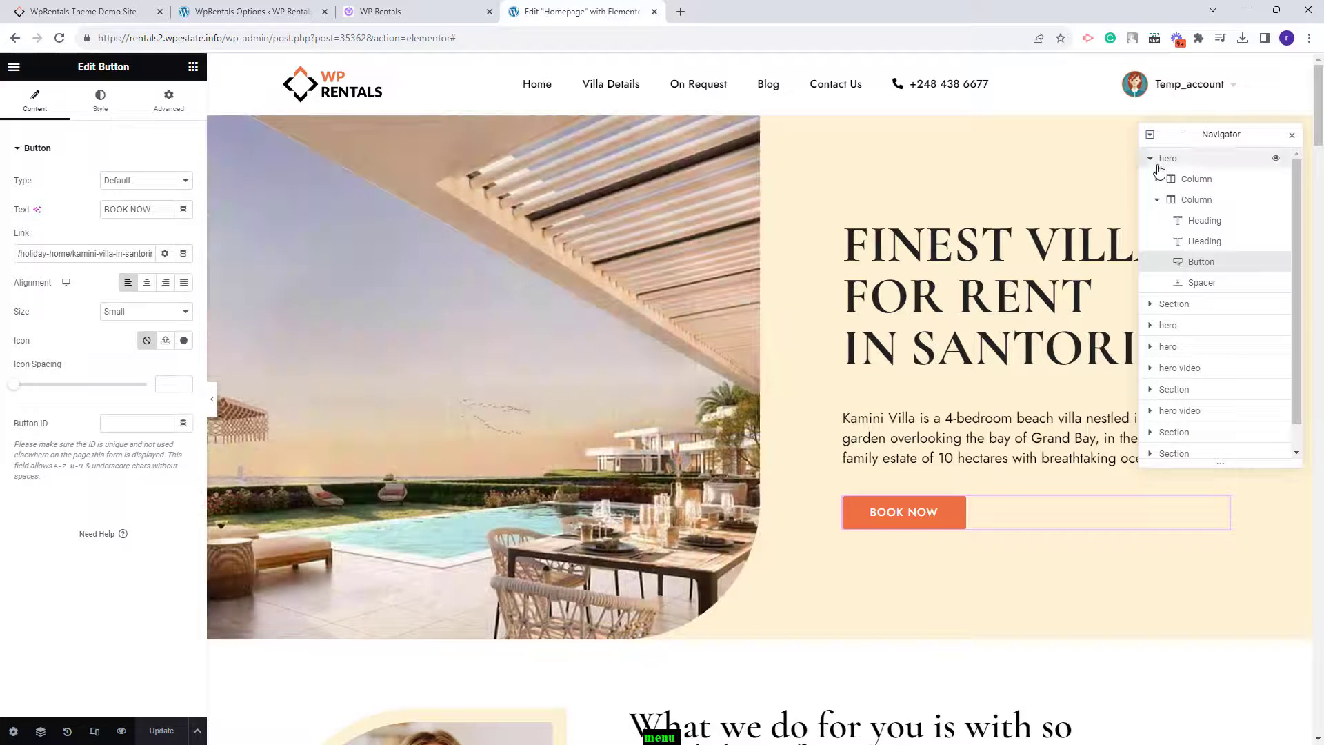
{"action": "left_click", "coordinate": [1158, 170]}
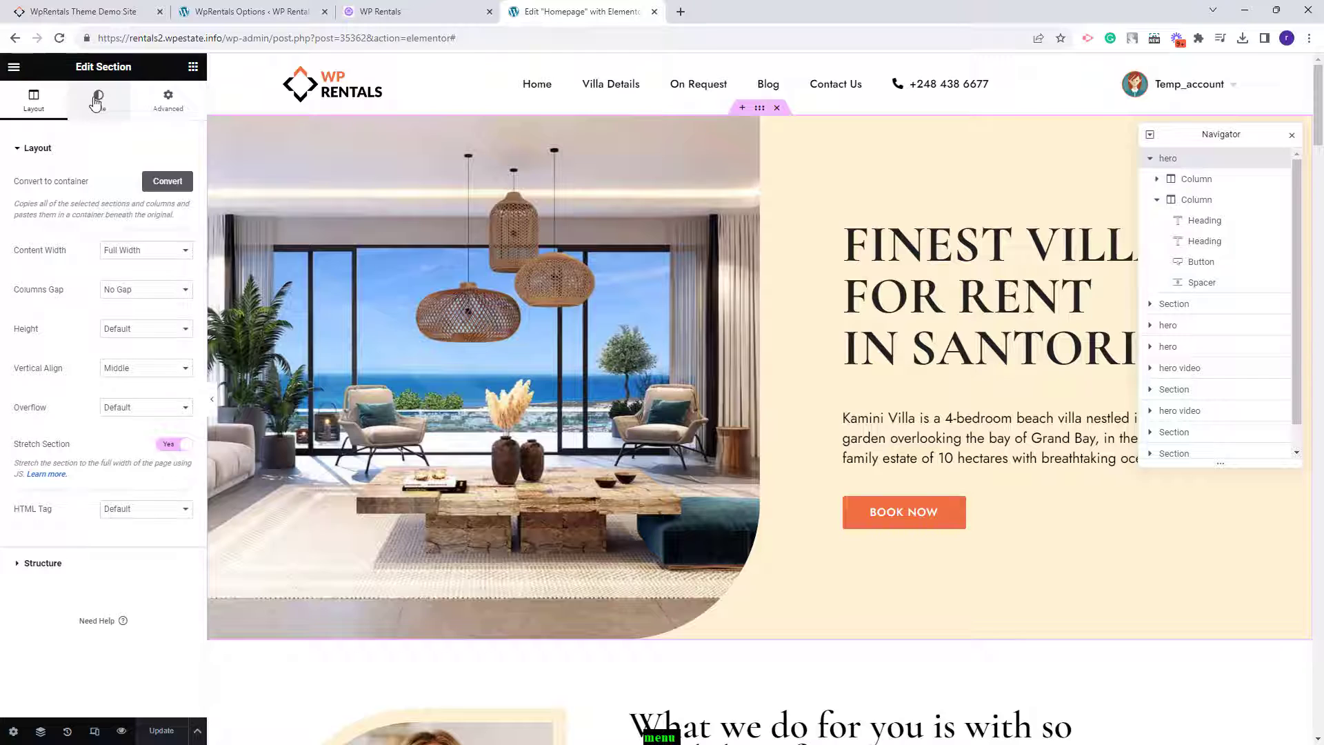
{"action": "left_click", "coordinate": [95, 101]}
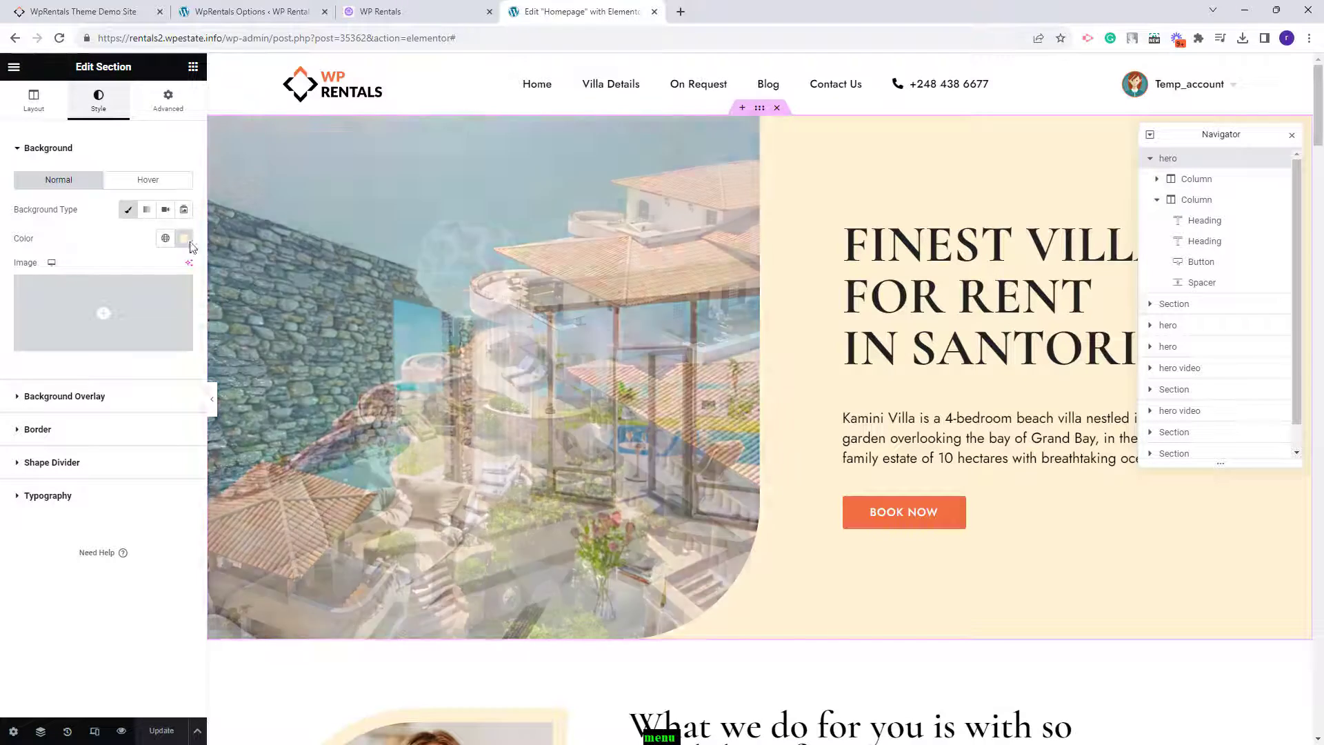
- Inspect the section below the hero and its owner card, including the portrait image, welcome text and signature heading
{"action": "left_click", "coordinate": [1179, 309]}
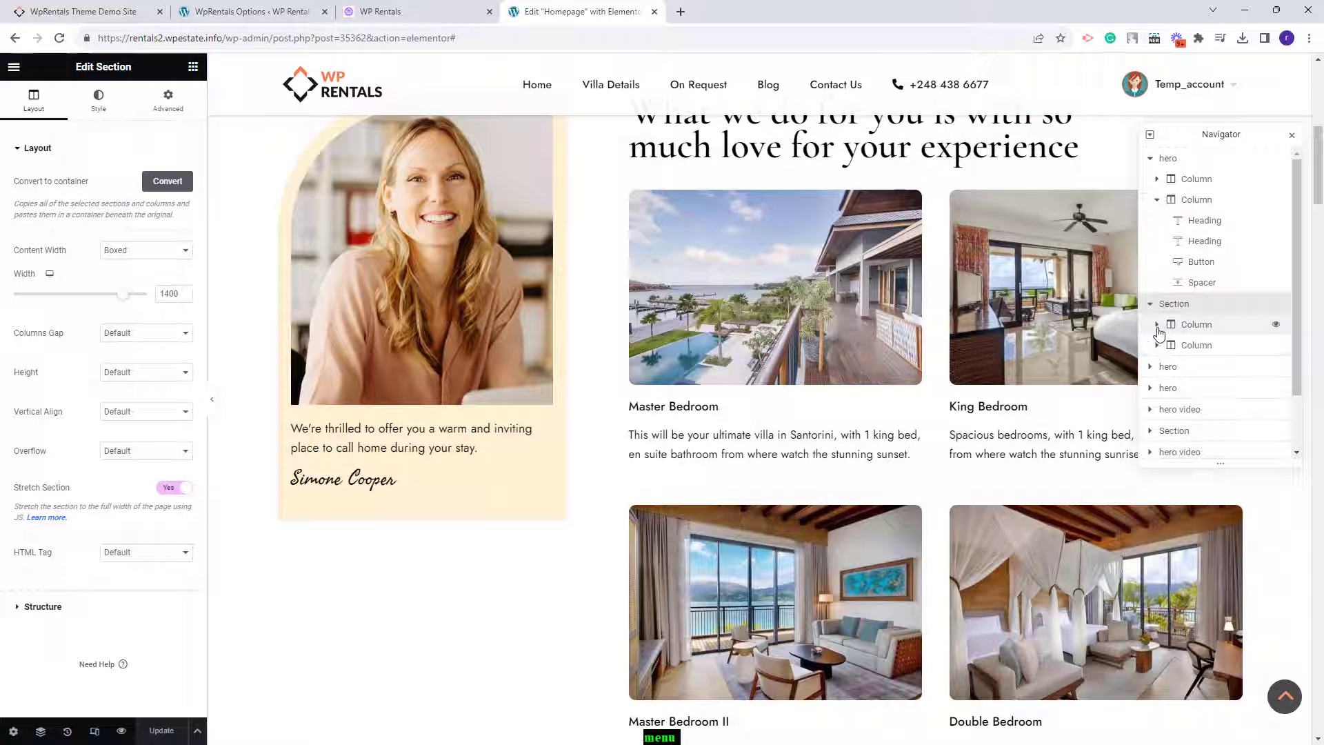
{"action": "left_click", "coordinate": [1174, 329]}
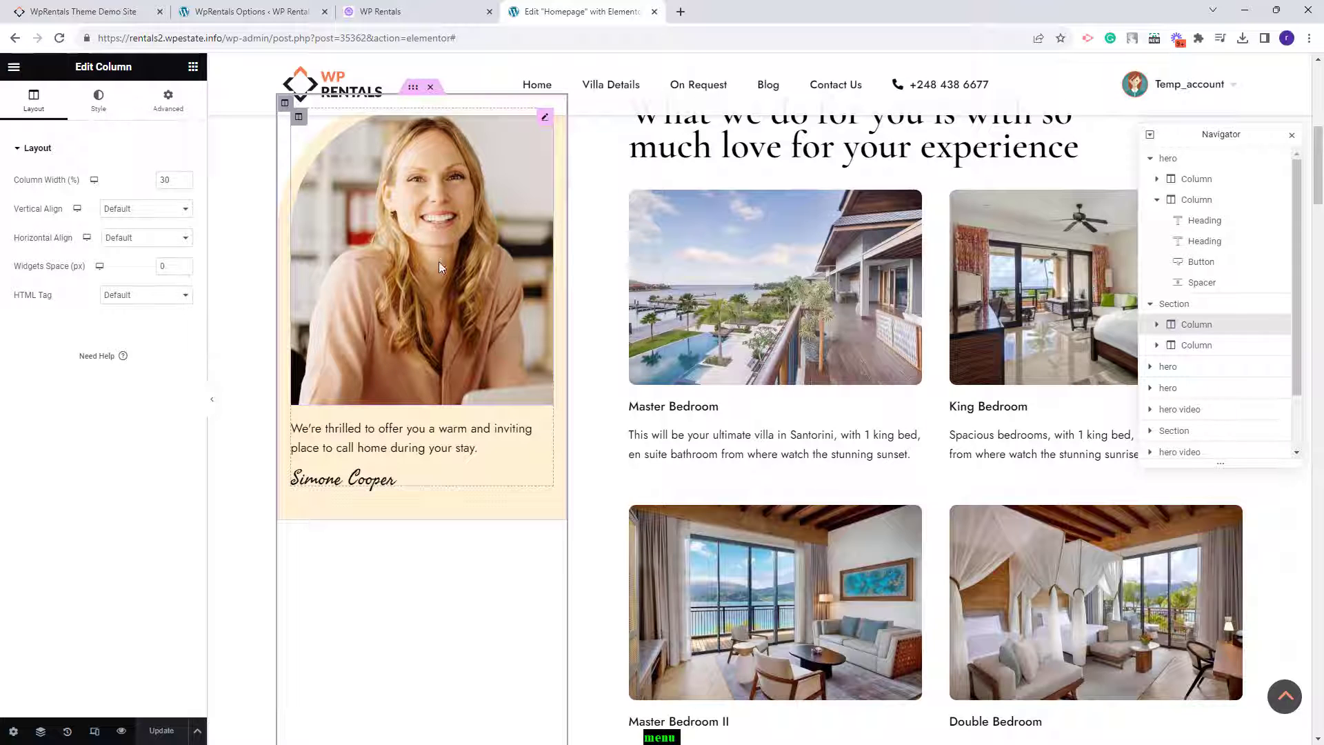
{"action": "left_click", "coordinate": [1157, 324]}
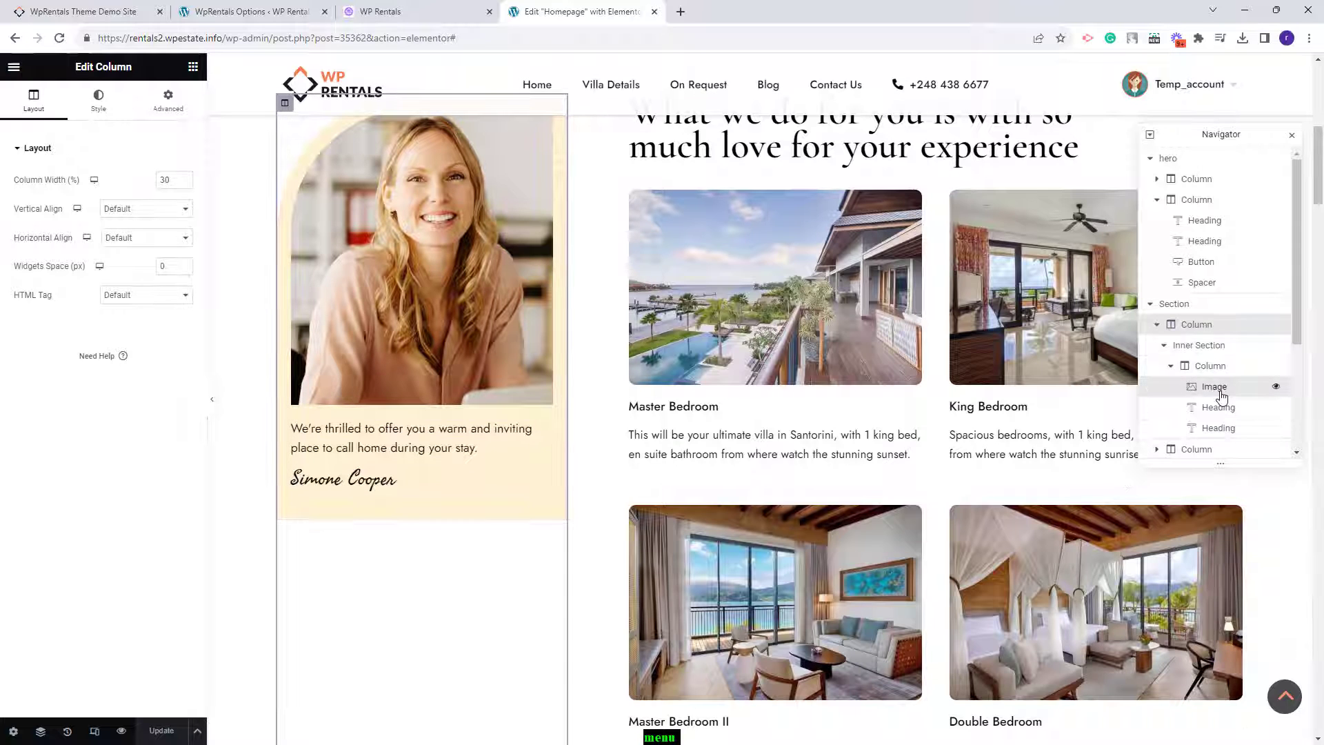
{"action": "left_click", "coordinate": [1220, 391]}
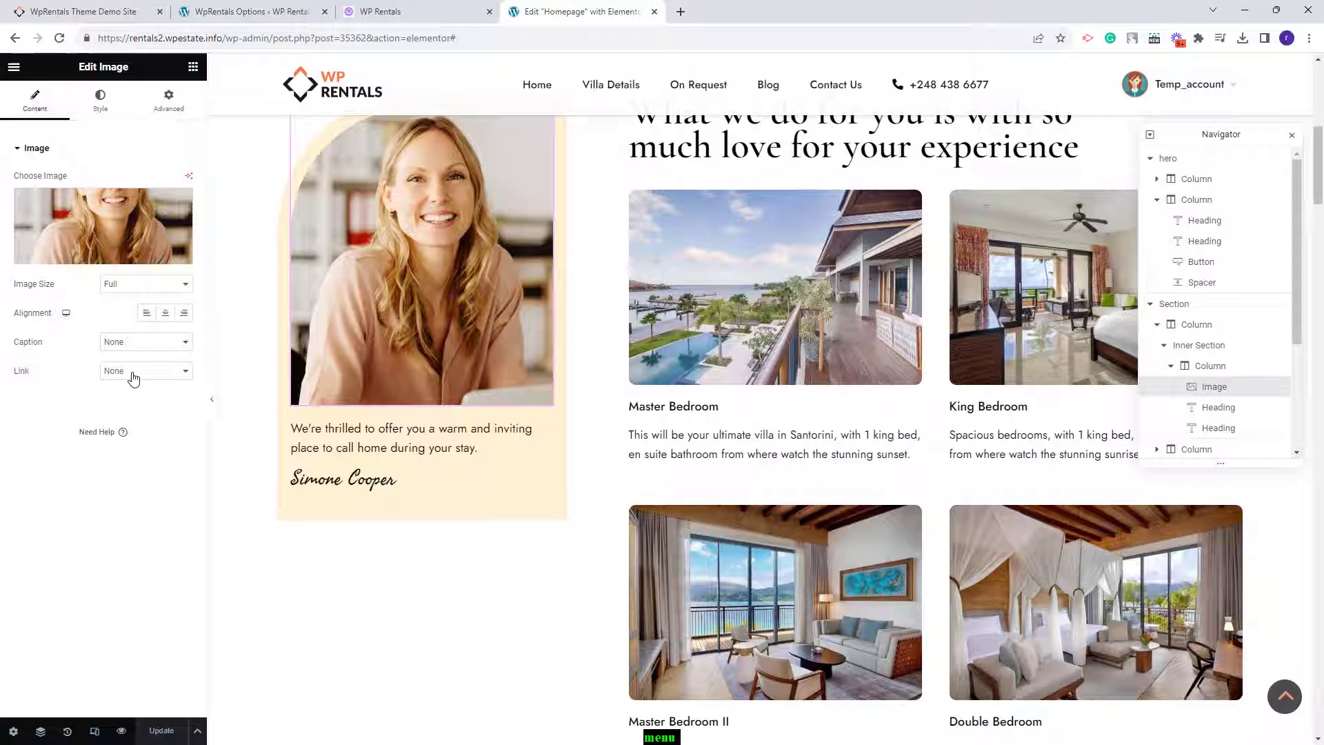
{"action": "mouse_move", "coordinate": [50, 231]}
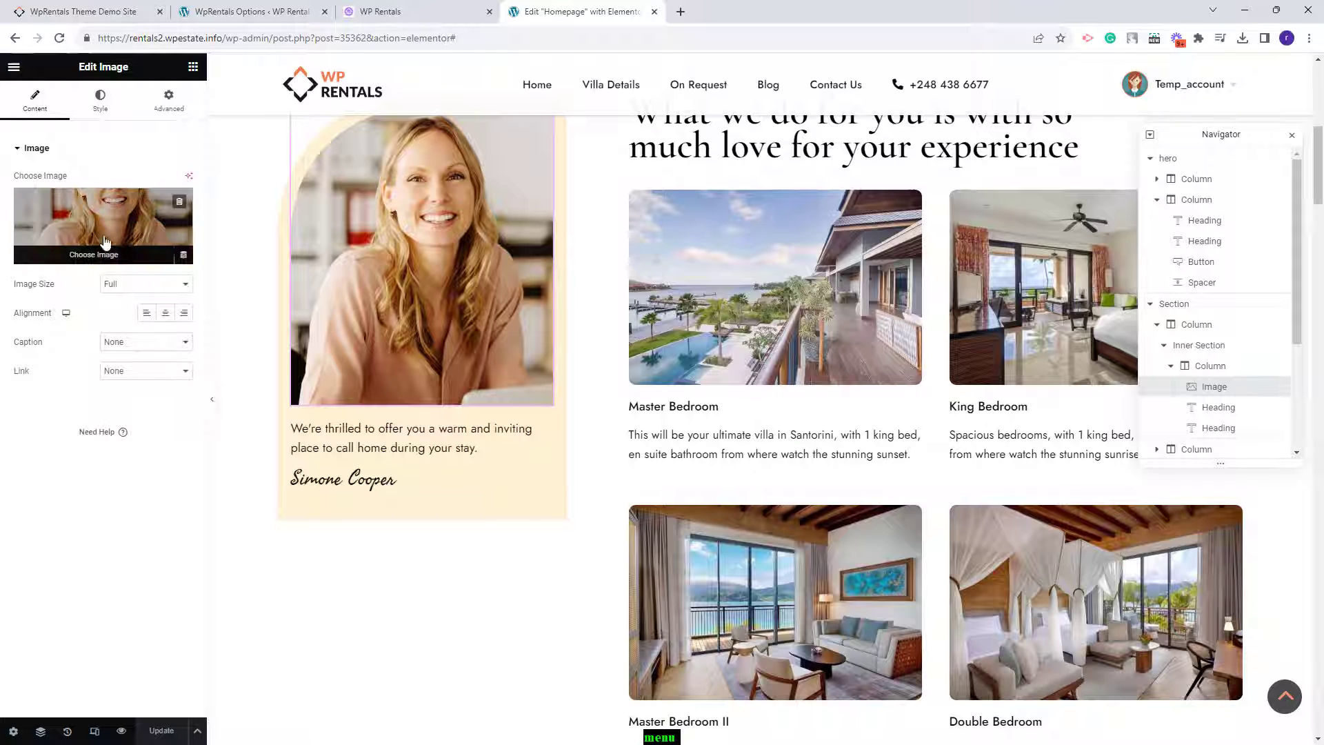
{"action": "left_click", "coordinate": [358, 441]}
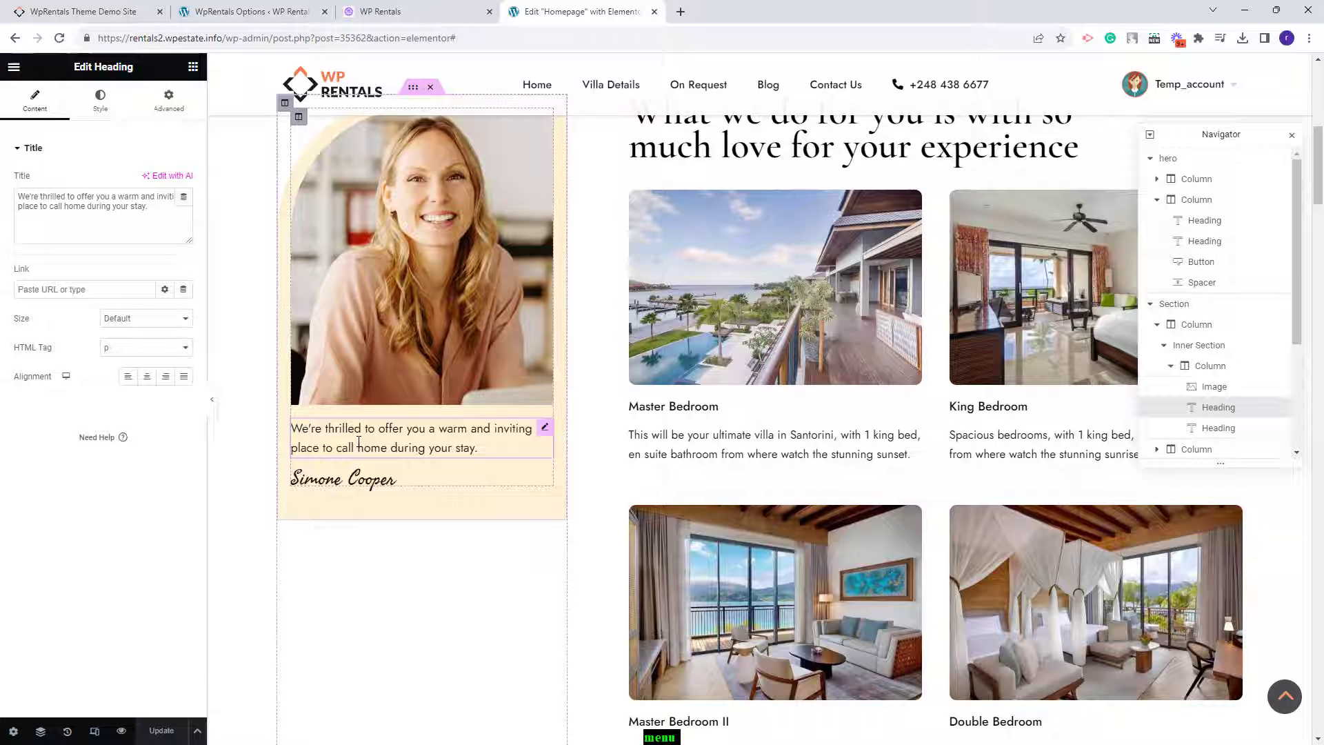
{"action": "left_click", "coordinate": [345, 479]}
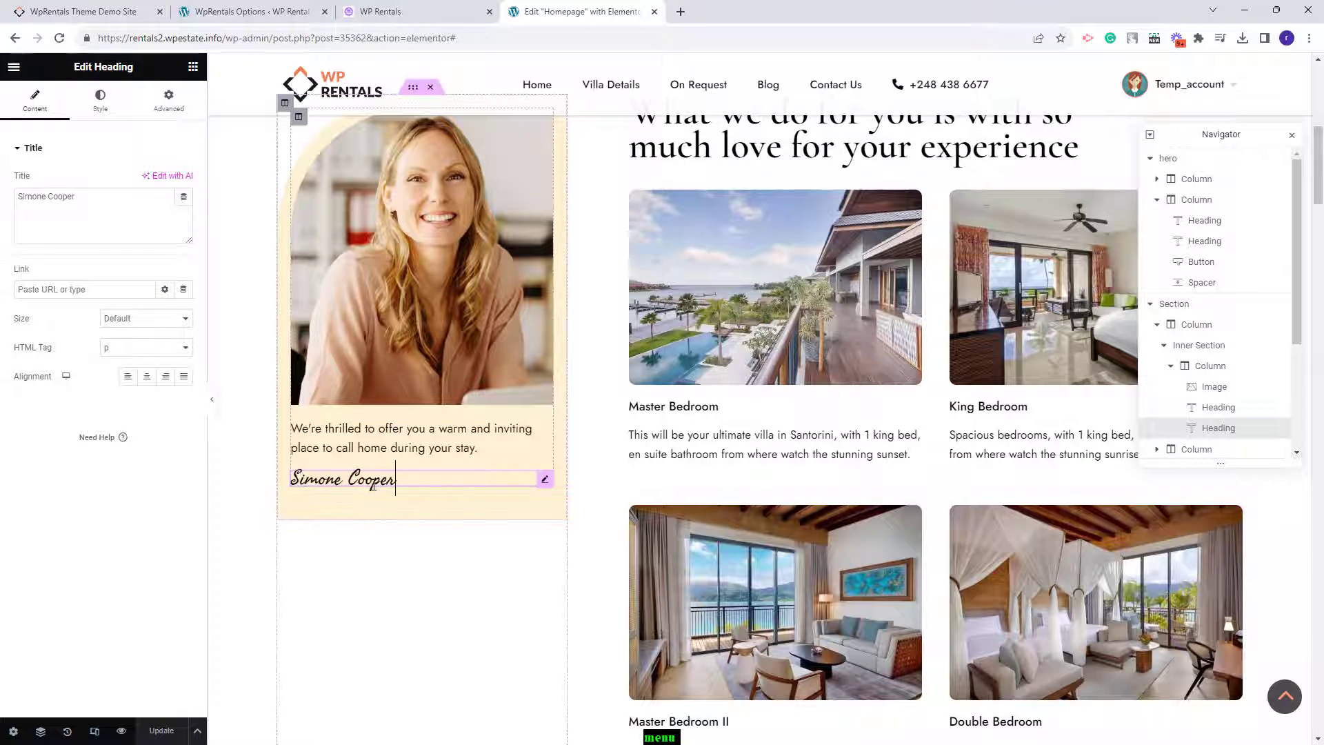
- Inspect the "What we do for you" heading and the Master Bedroom and King Bedroom image boxes in the wider column
{"action": "scroll", "coordinate": [1201, 313], "scroll_direction": "down", "scroll_amount": 2}
{"action": "left_click", "coordinate": [1202, 312]}
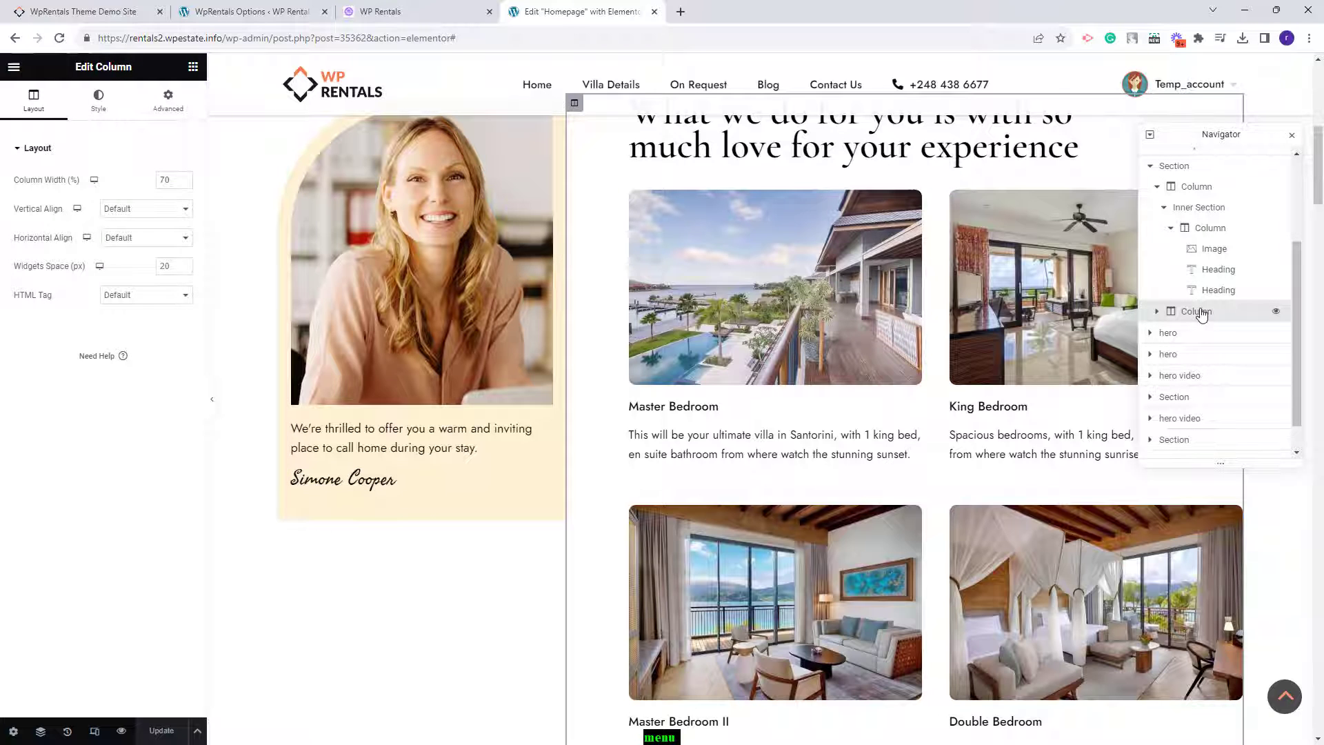
{"action": "scroll", "coordinate": [830, 403], "scroll_direction": "up", "scroll_amount": 2}
{"action": "left_click", "coordinate": [921, 276]}
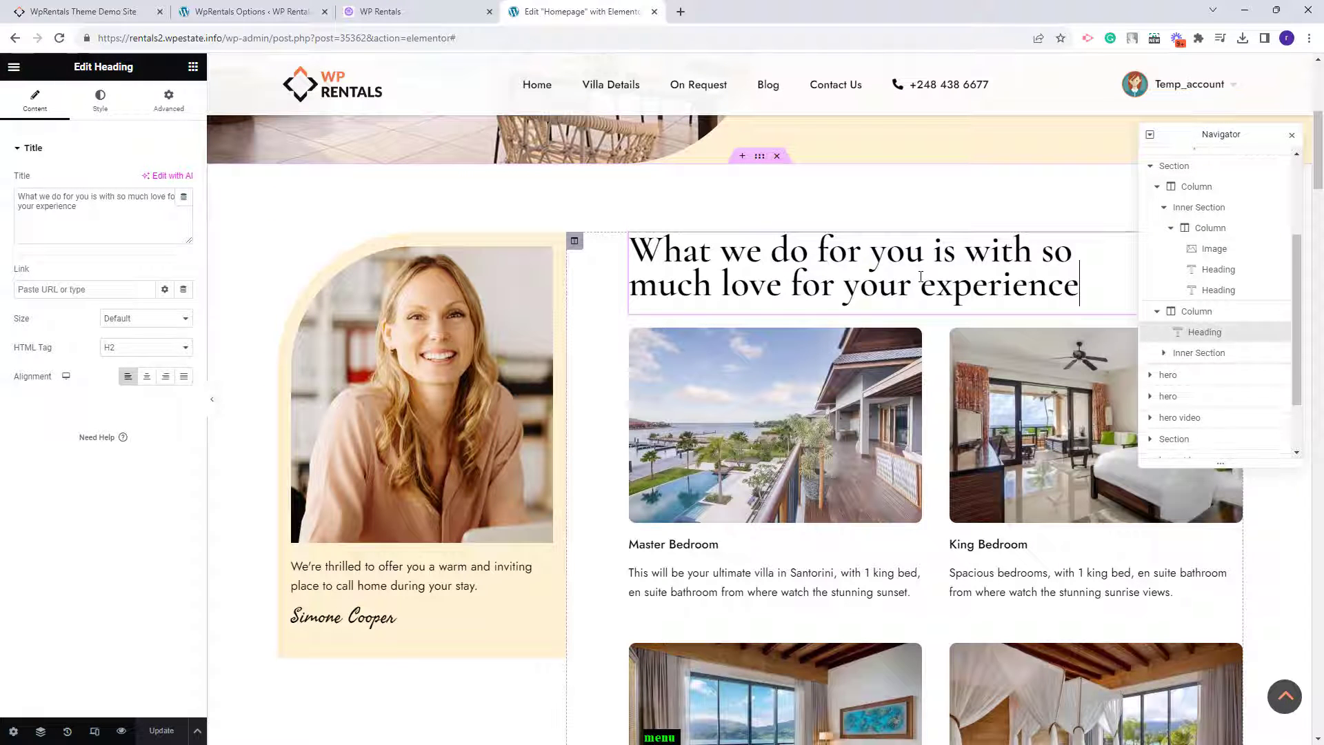
{"action": "left_click", "coordinate": [781, 549]}
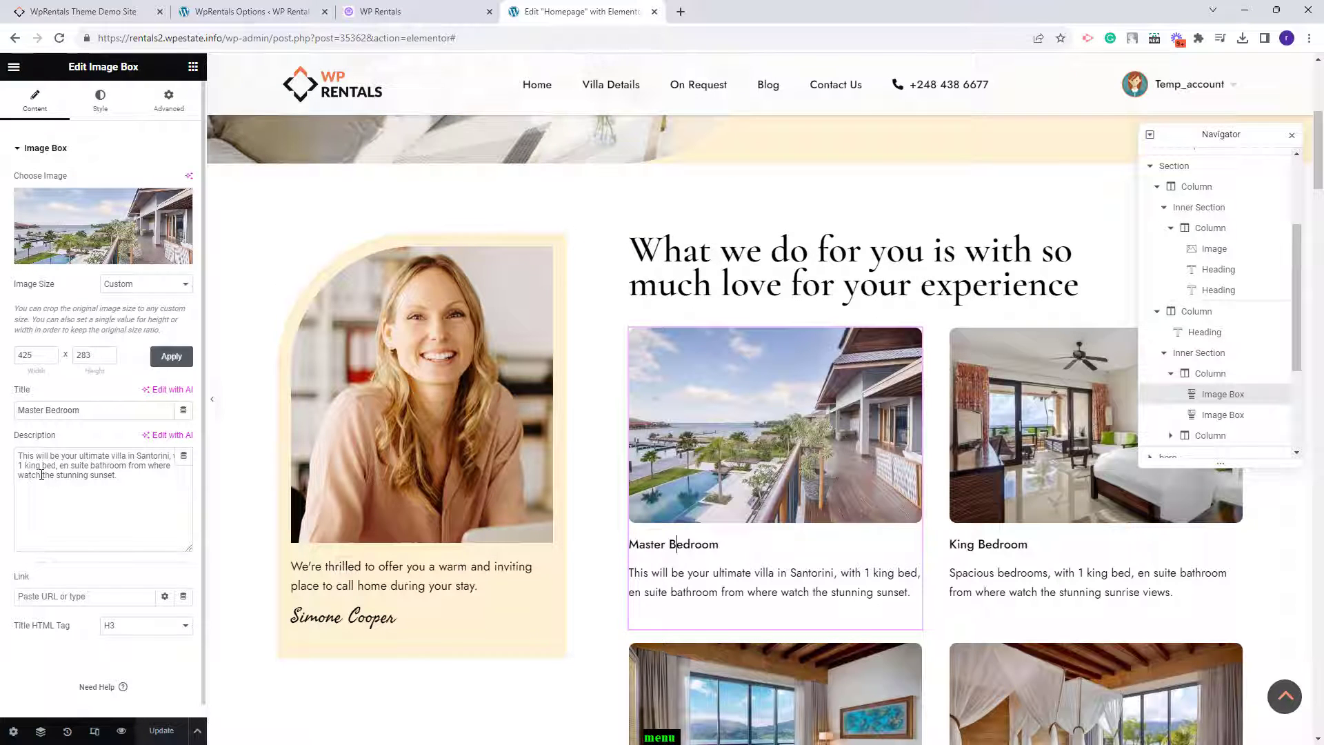
{"action": "left_click", "coordinate": [1069, 558]}
{"action": "scroll", "coordinate": [800, 741], "scroll_direction": "down", "scroll_amount": 2}
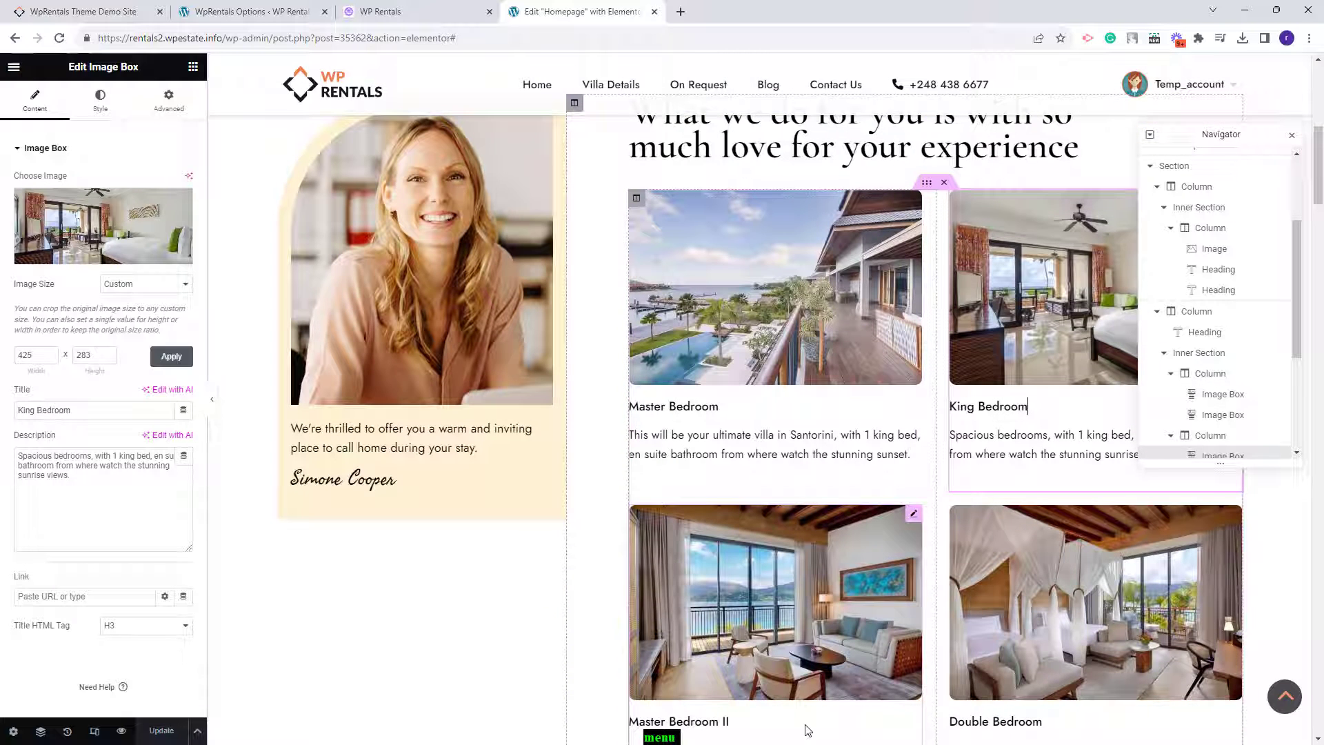
- Inspect the Double Bedroom image box, plus the layout of the "Book the villa" section and its first column
{"action": "left_click", "coordinate": [1154, 722]}
{"action": "scroll", "coordinate": [1166, 552], "scroll_direction": "down", "scroll_amount": 4}
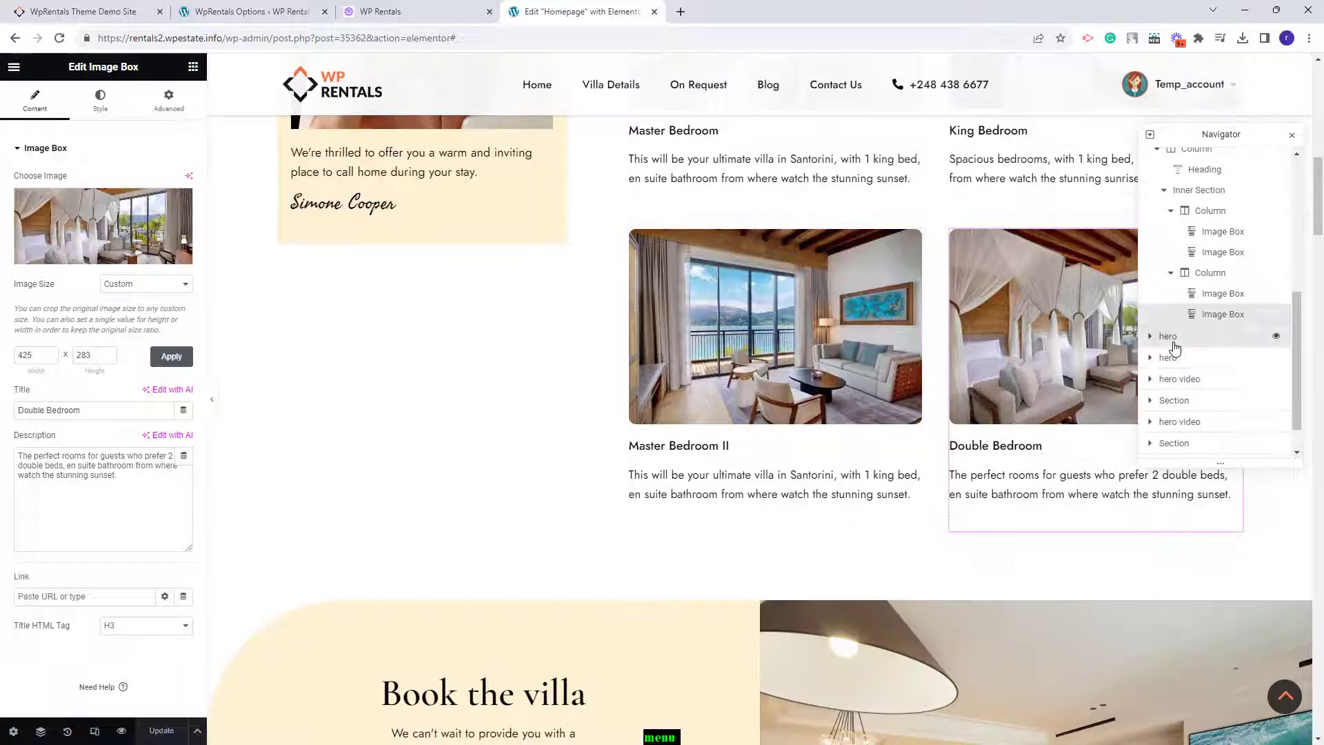
{"action": "left_click", "coordinate": [1172, 340]}
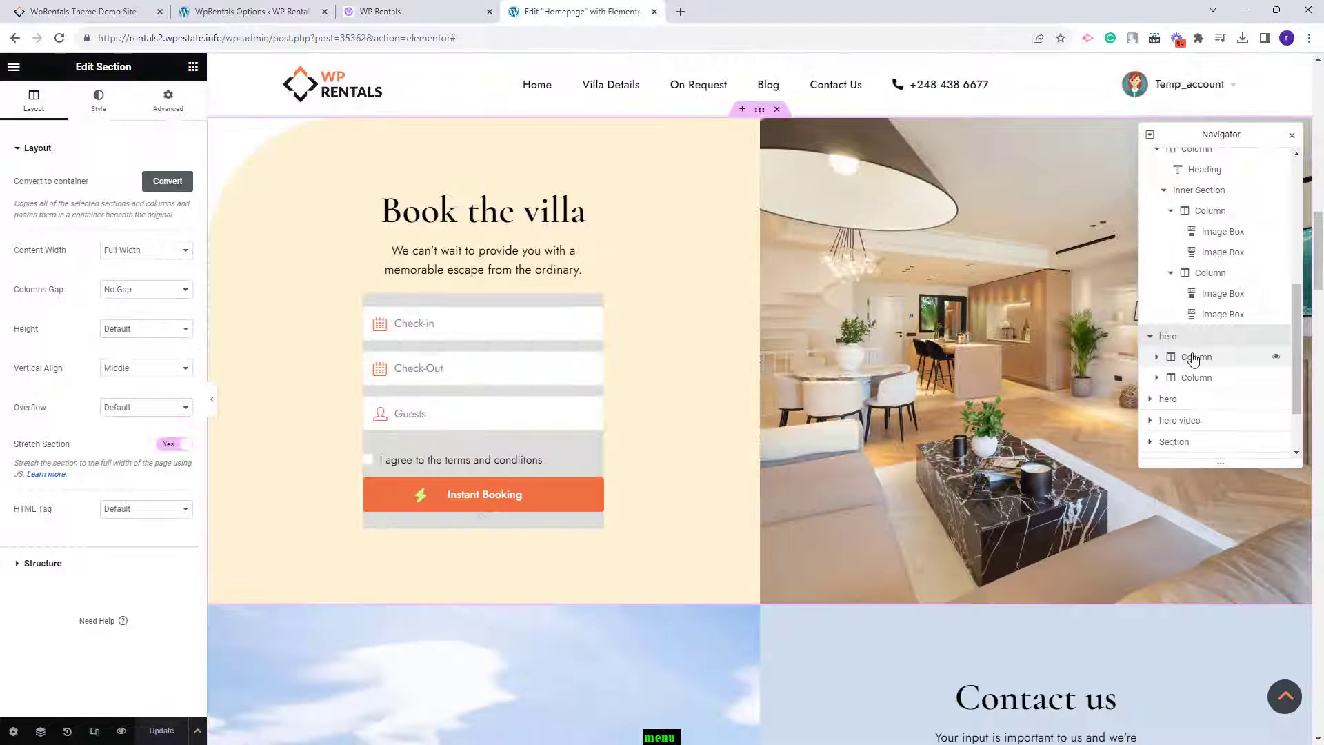
{"action": "left_click", "coordinate": [1194, 358]}
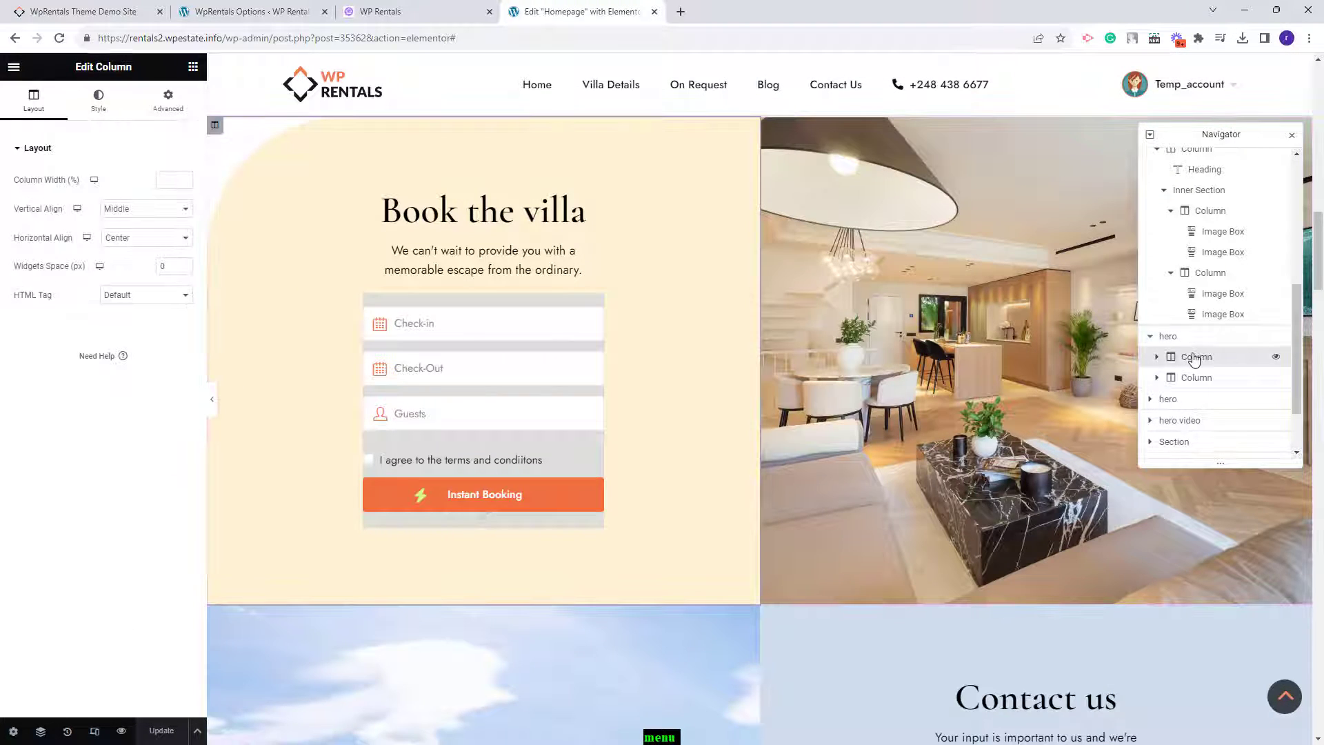
- Inspect the "Book the villa" heading, its subheading and the booking form's property ID setting
{"action": "left_click", "coordinate": [441, 214]}
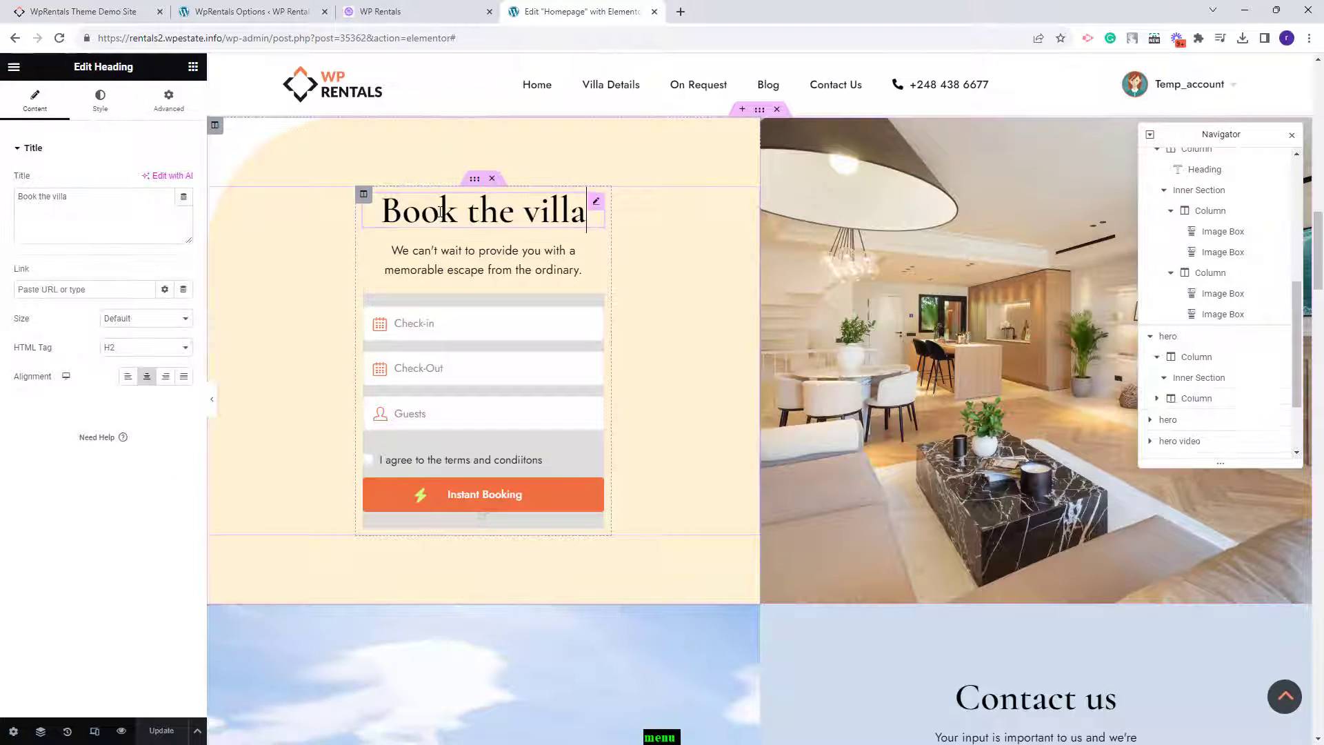
{"action": "left_click", "coordinate": [441, 247]}
{"action": "left_click", "coordinate": [510, 436]}
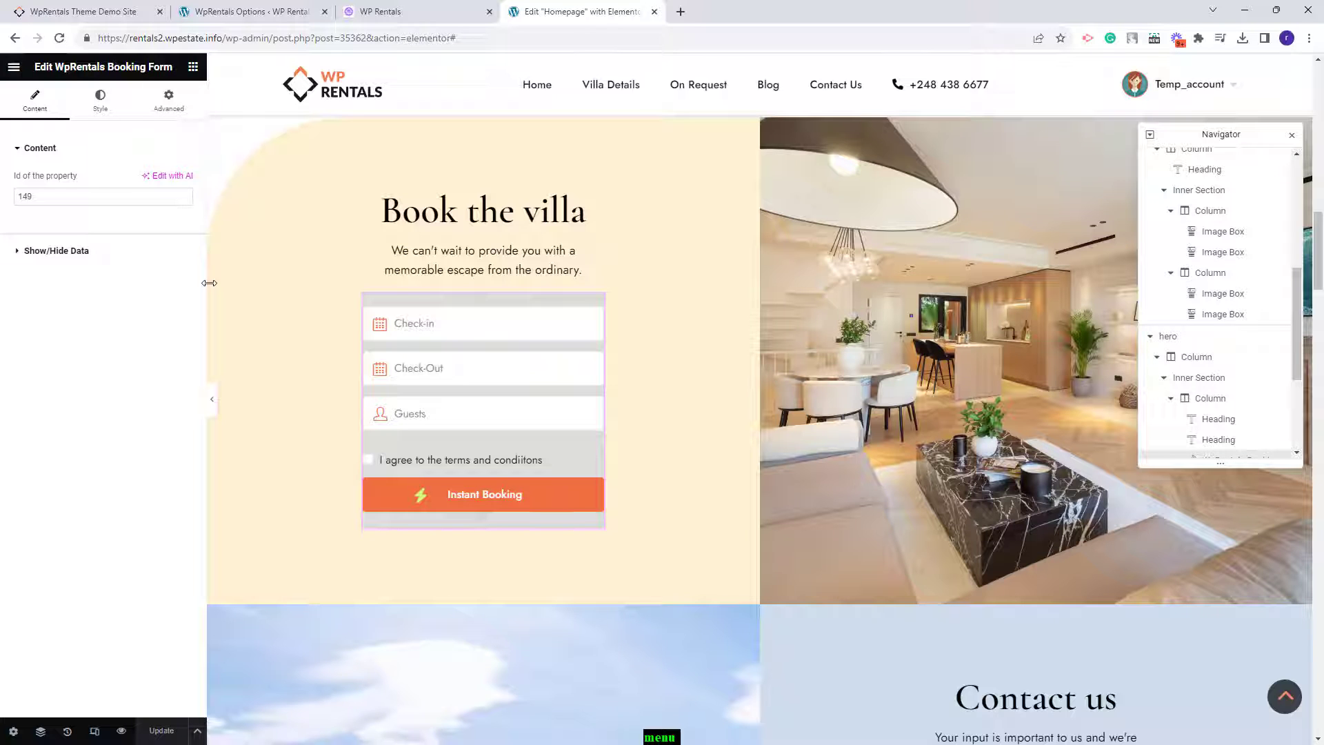
- Look up the ID of the Kamini Villa in Santorini listing in the WordPress admin and return to the homepage editor
{"action": "left_click", "coordinate": [249, 12]}
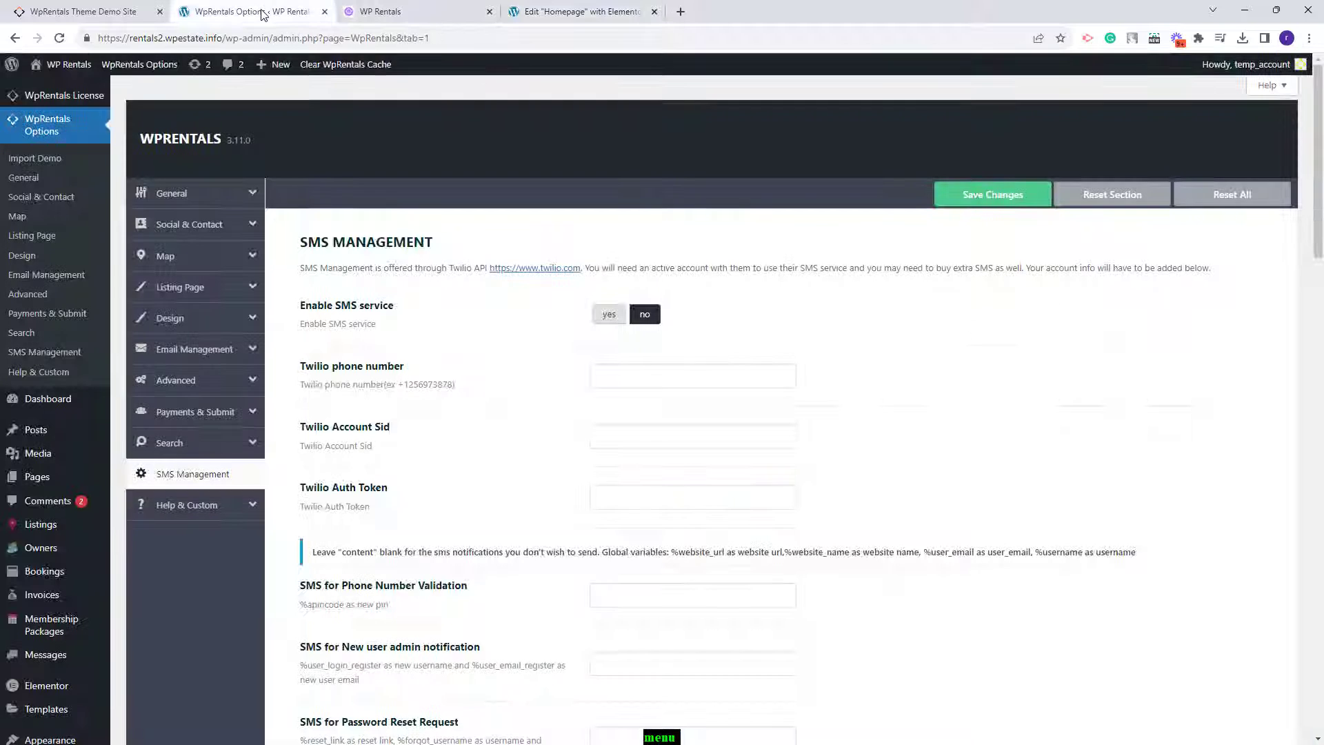
{"action": "left_click", "coordinate": [33, 527]}
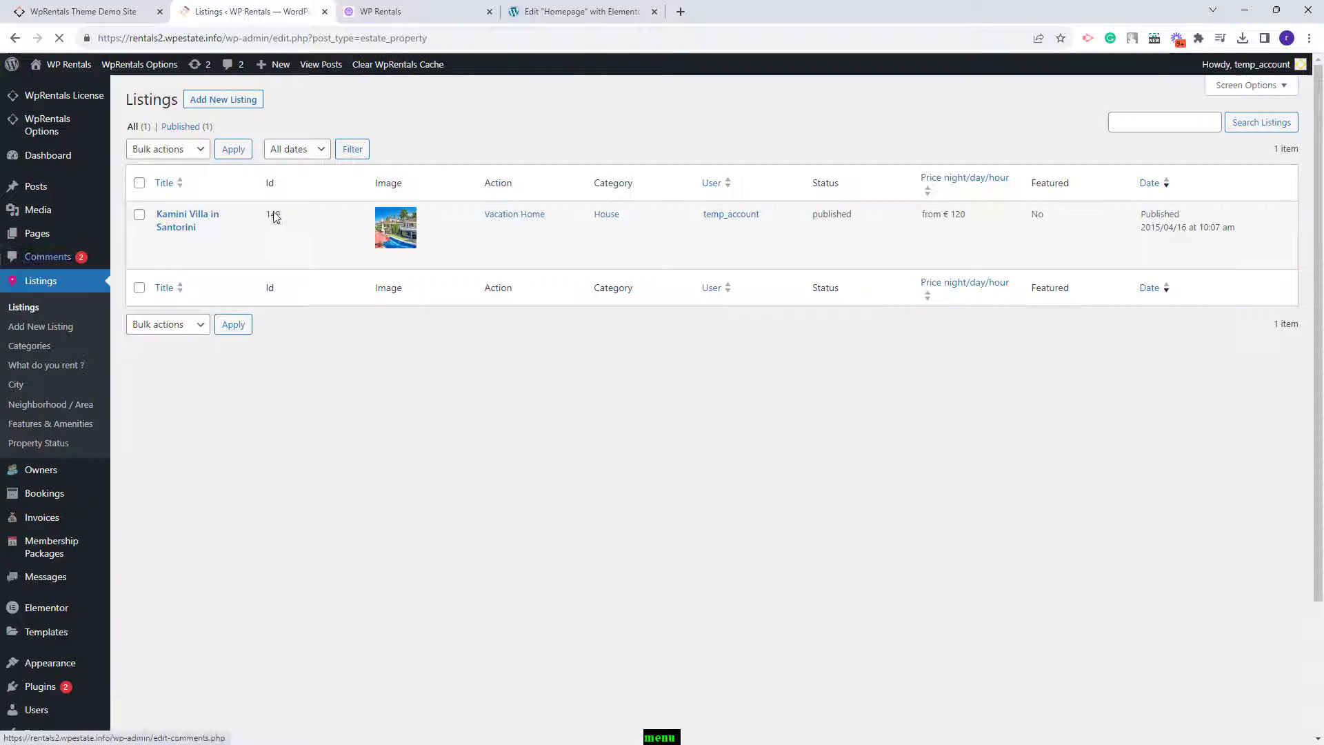
{"action": "double_click", "coordinate": [269, 214]}
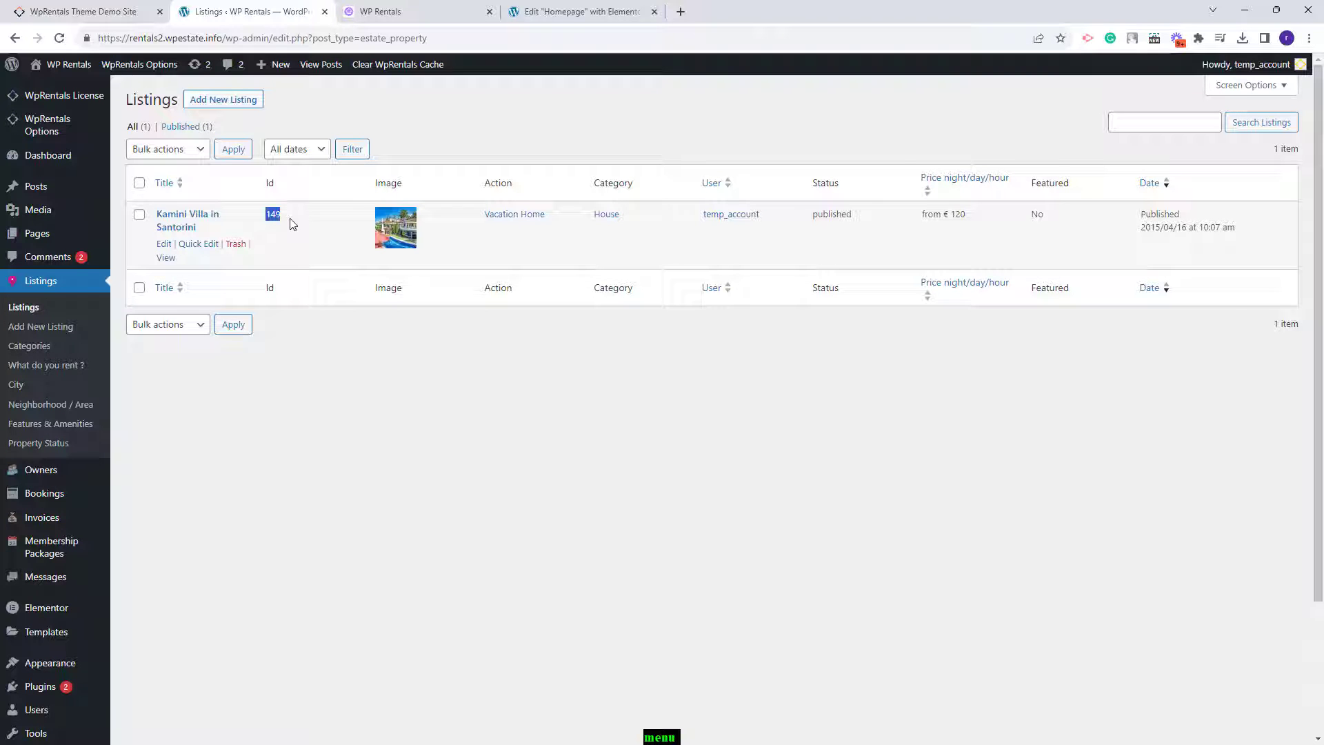
{"action": "key", "text": "ctrl+4"}
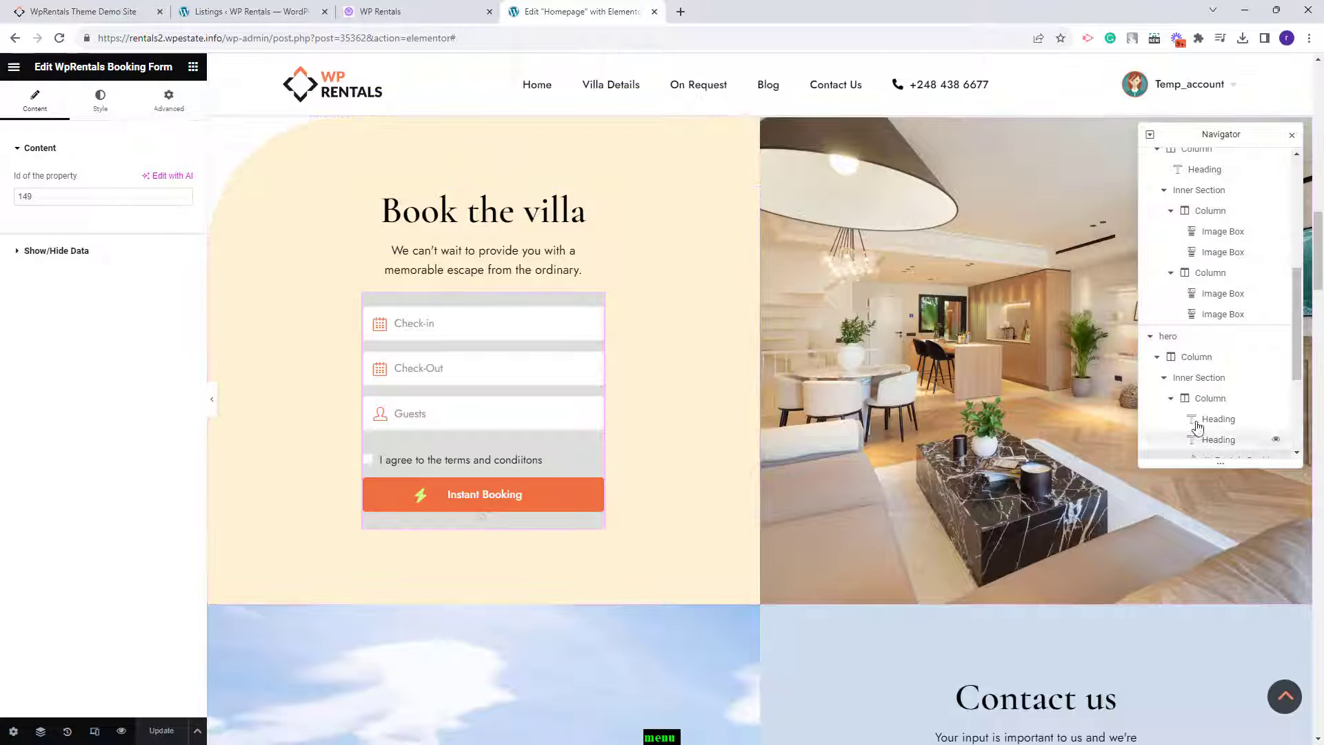
- Inspect the background color of the booking form's column and the background image of the column beside it
{"action": "left_click", "coordinate": [1175, 357]}
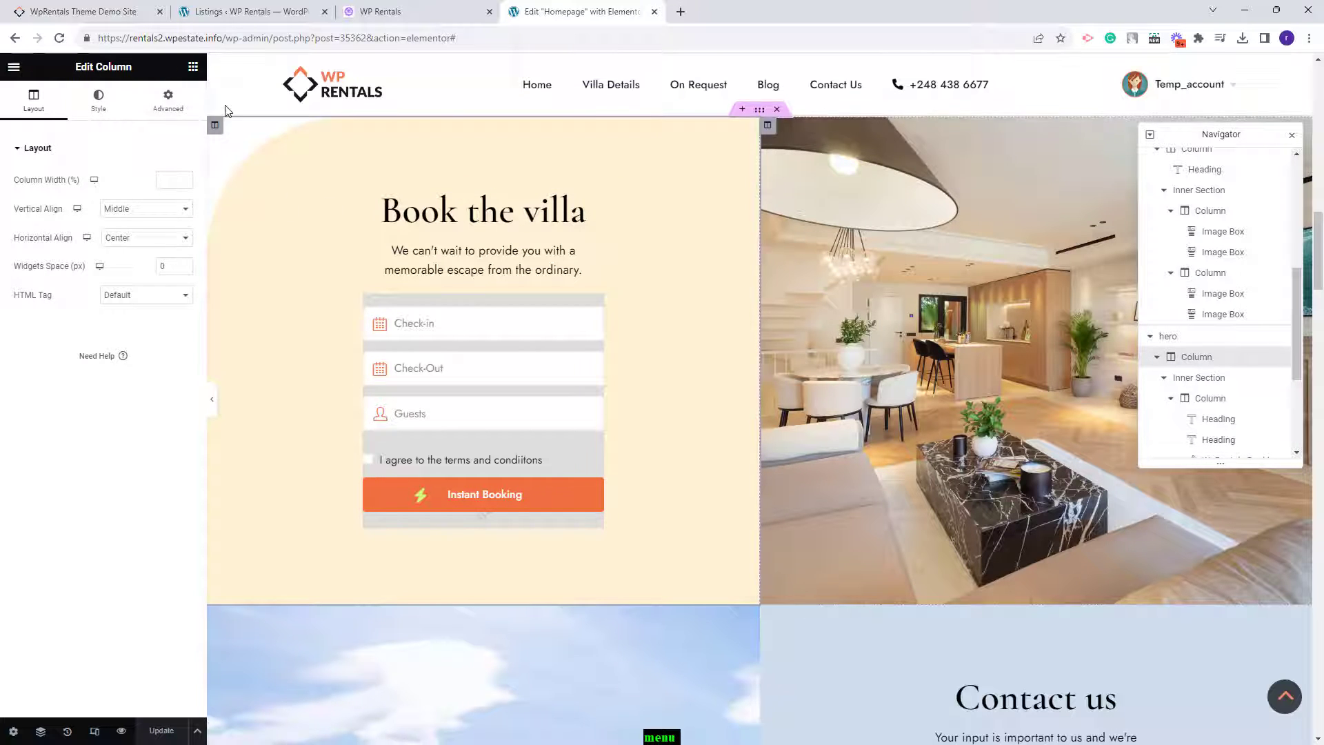
{"action": "left_click", "coordinate": [98, 100]}
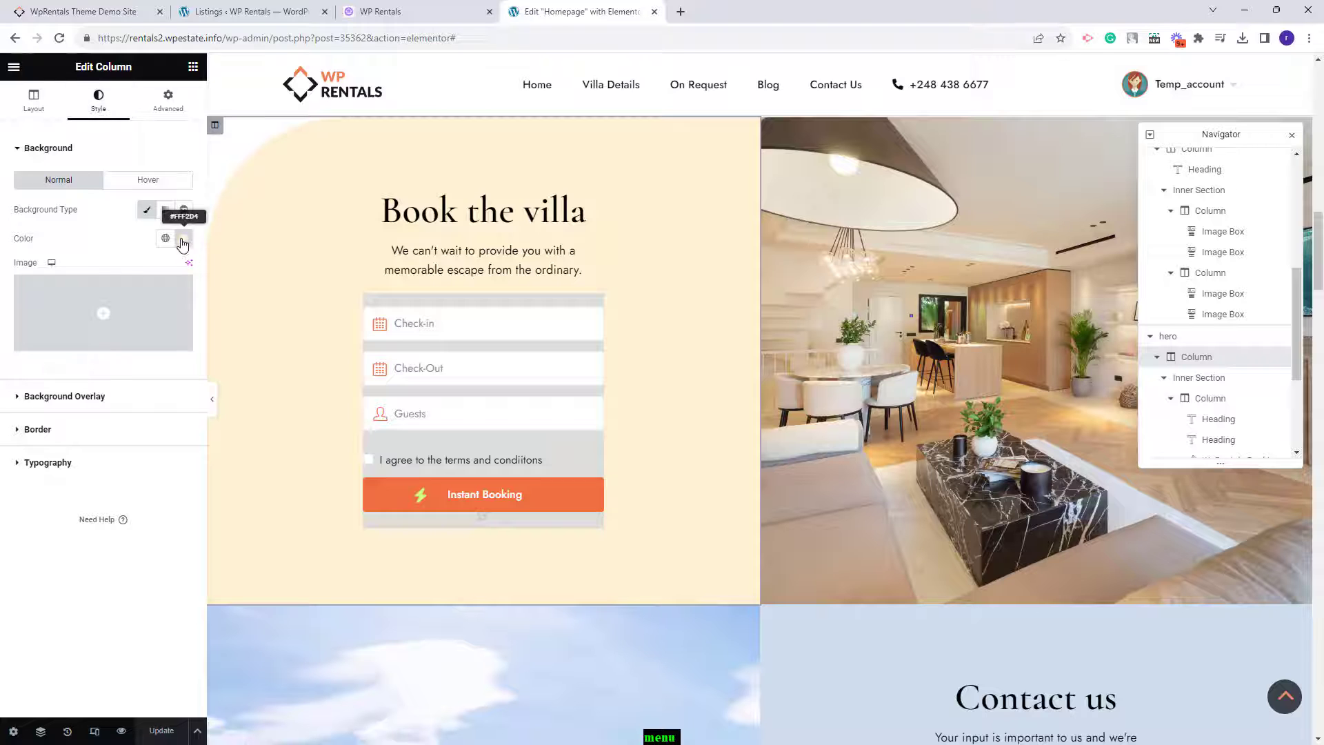
{"action": "scroll", "coordinate": [1227, 360], "scroll_direction": "down", "scroll_amount": 2}
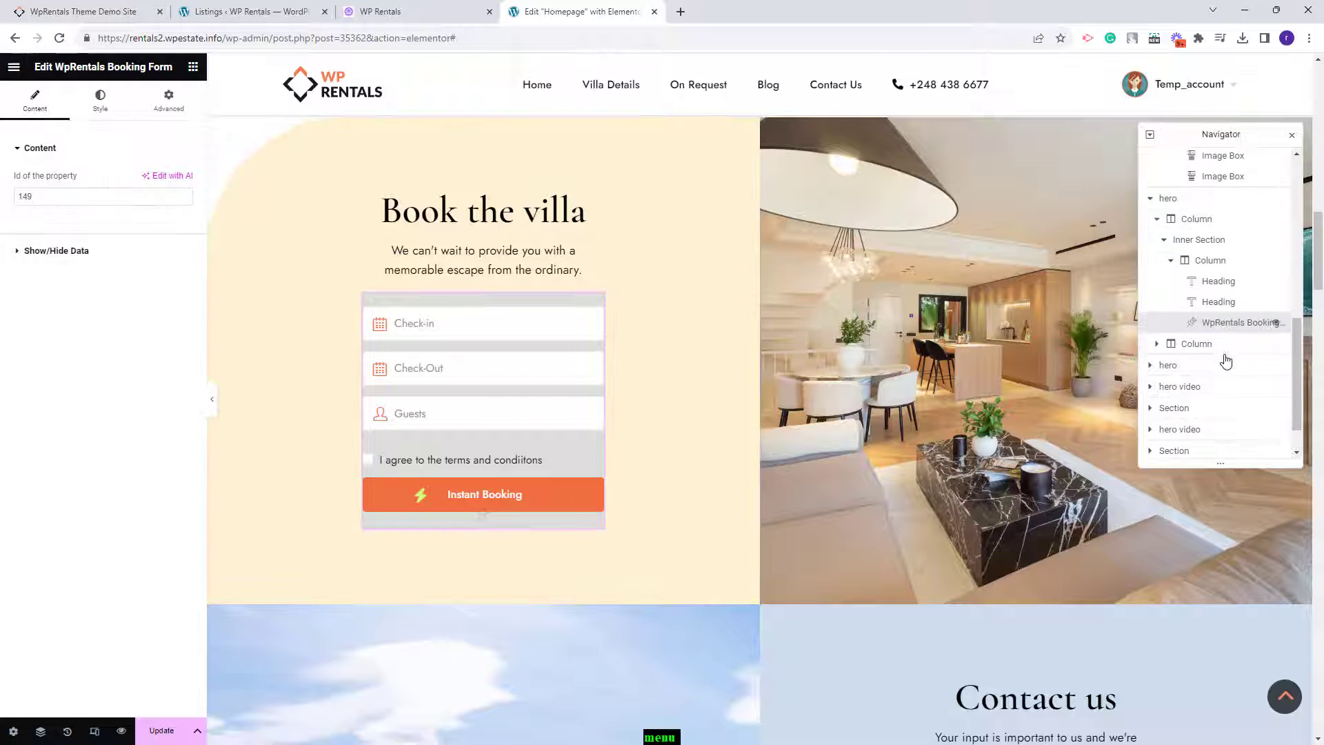
{"action": "left_click", "coordinate": [1209, 348]}
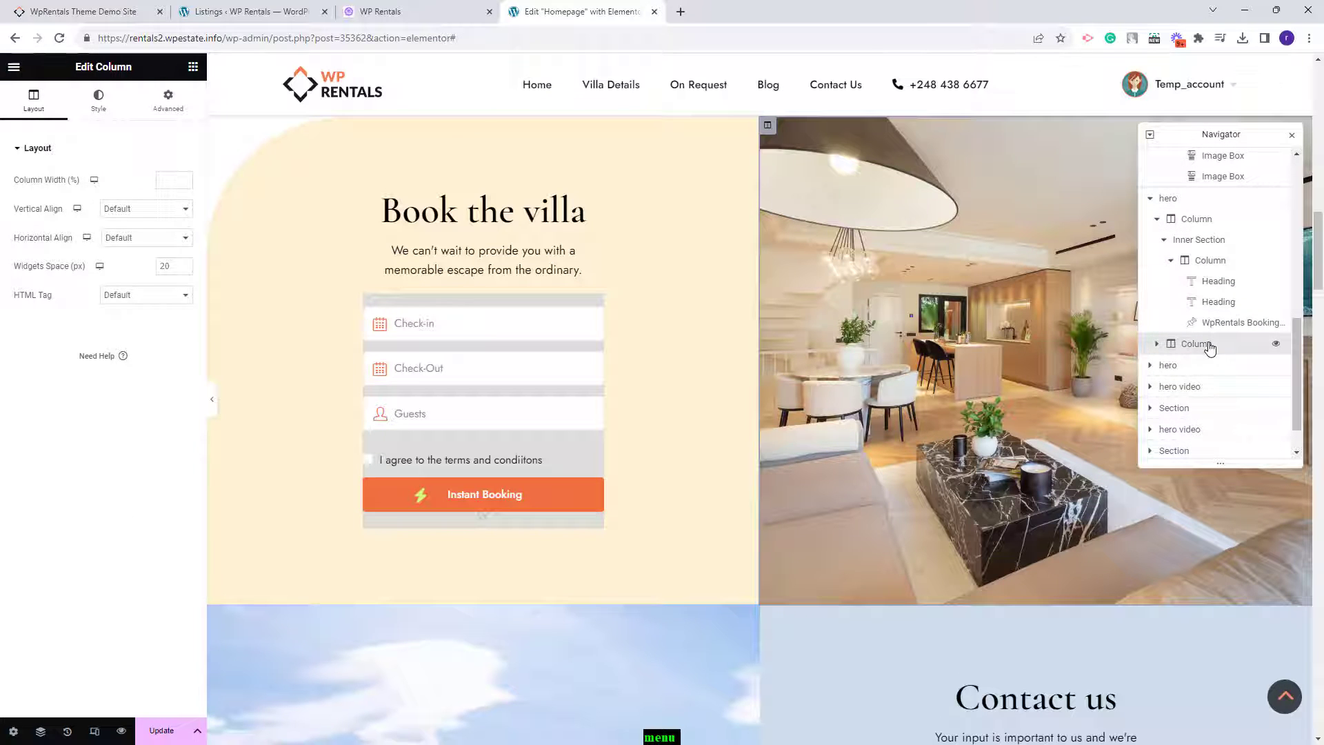
{"action": "left_click", "coordinate": [98, 102]}
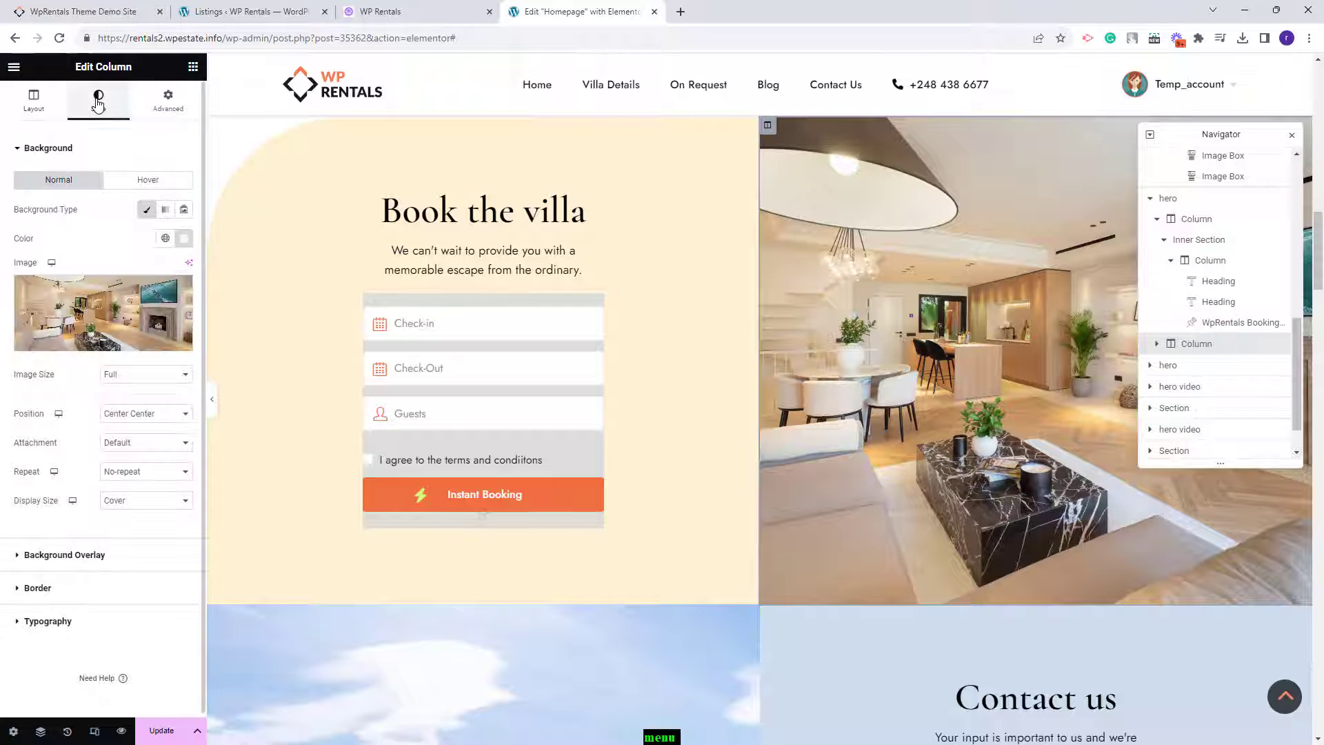
{"action": "mouse_move", "coordinate": [62, 319]}
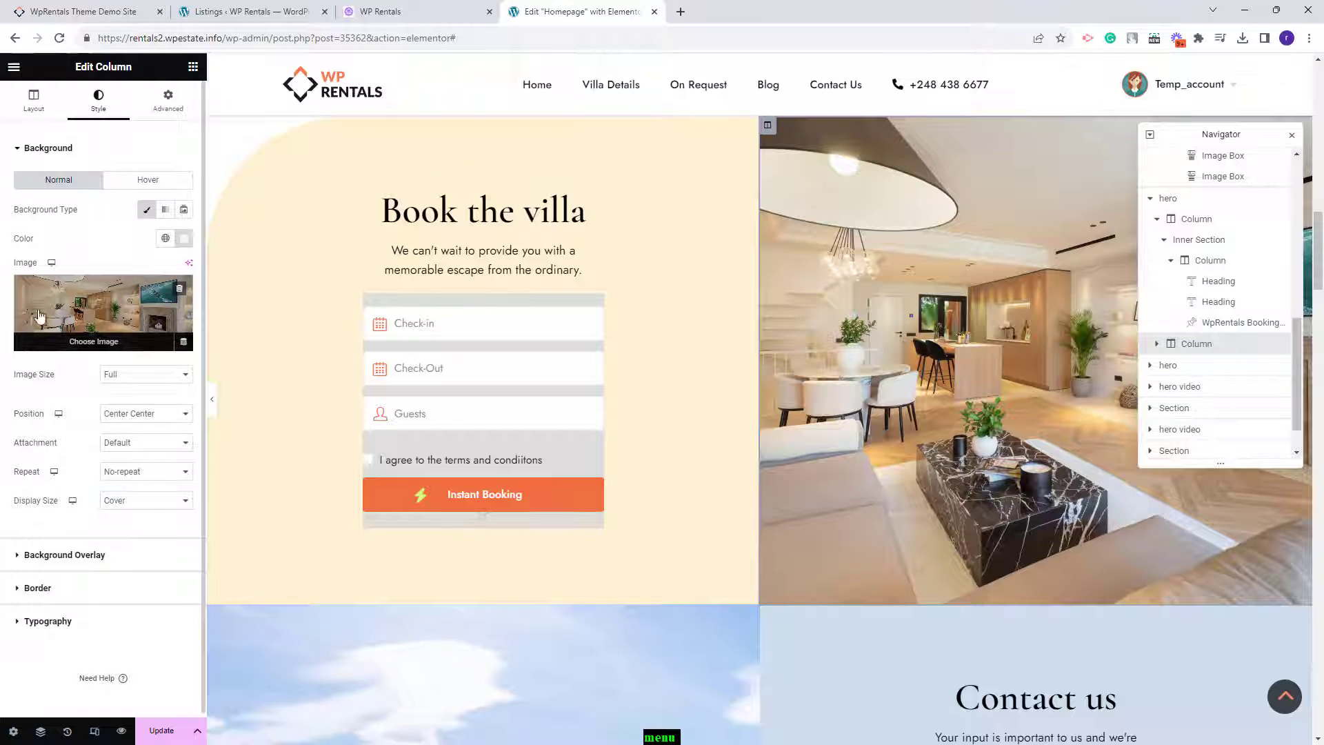
- Inspect the "Contact us" section's layout, the background image of its video column and the video player's source settings
{"action": "left_click", "coordinate": [1197, 366]}
{"action": "scroll", "coordinate": [961, 452], "scroll_direction": "down", "scroll_amount": 1}
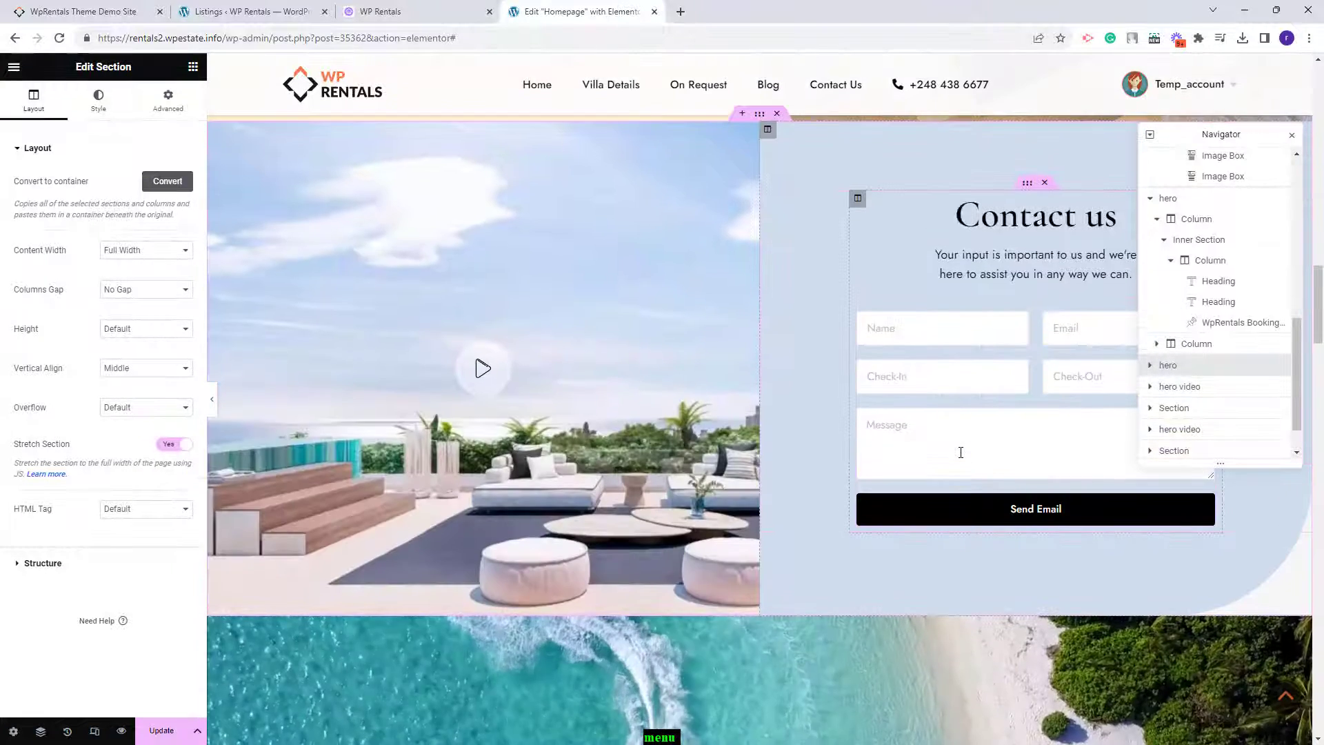
{"action": "left_click", "coordinate": [486, 369]}
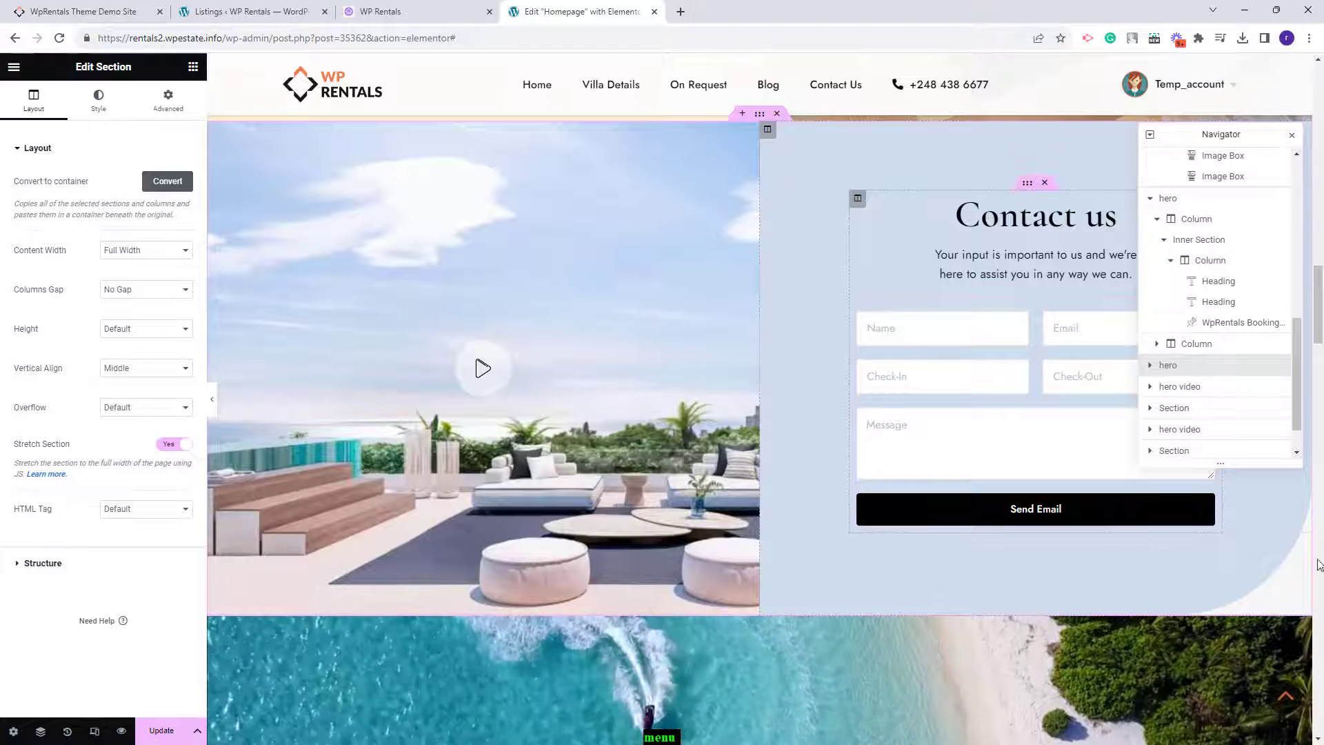
{"action": "left_click", "coordinate": [1152, 366]}
{"action": "left_click", "coordinate": [1192, 387]}
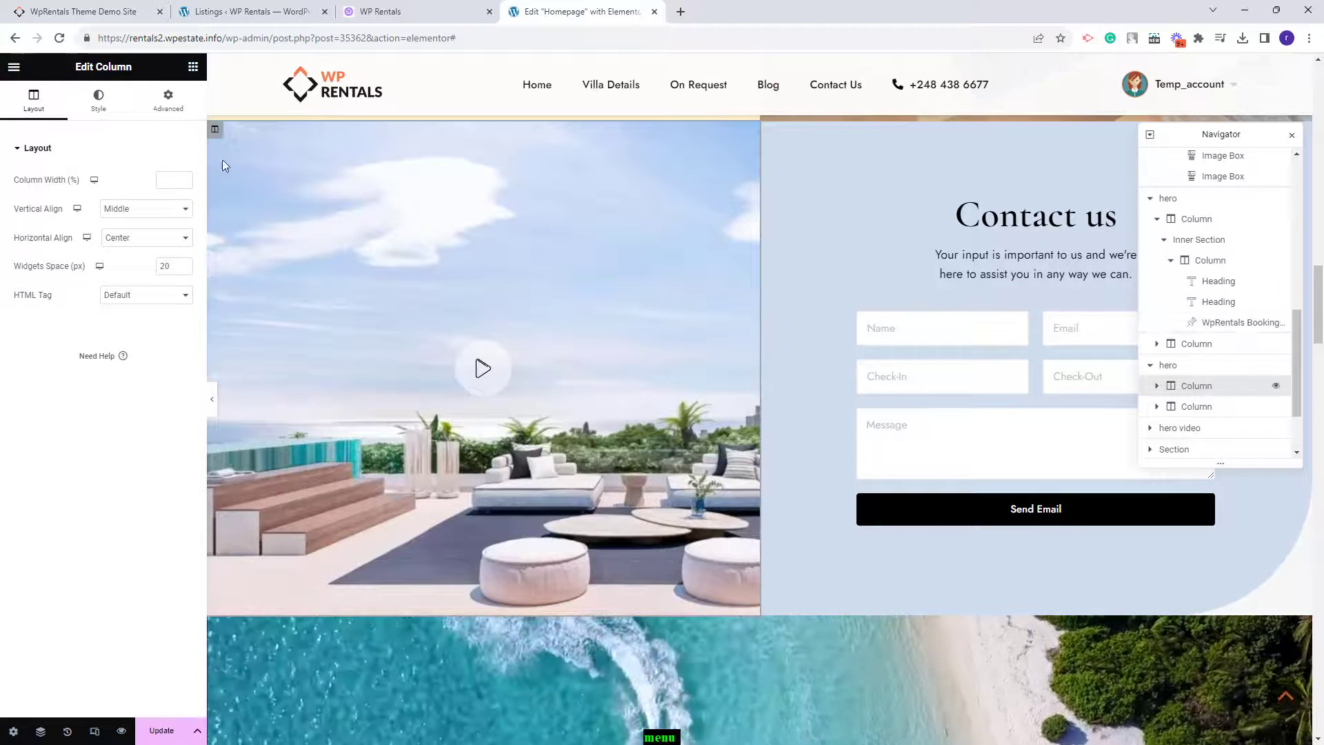
{"action": "left_click", "coordinate": [96, 111]}
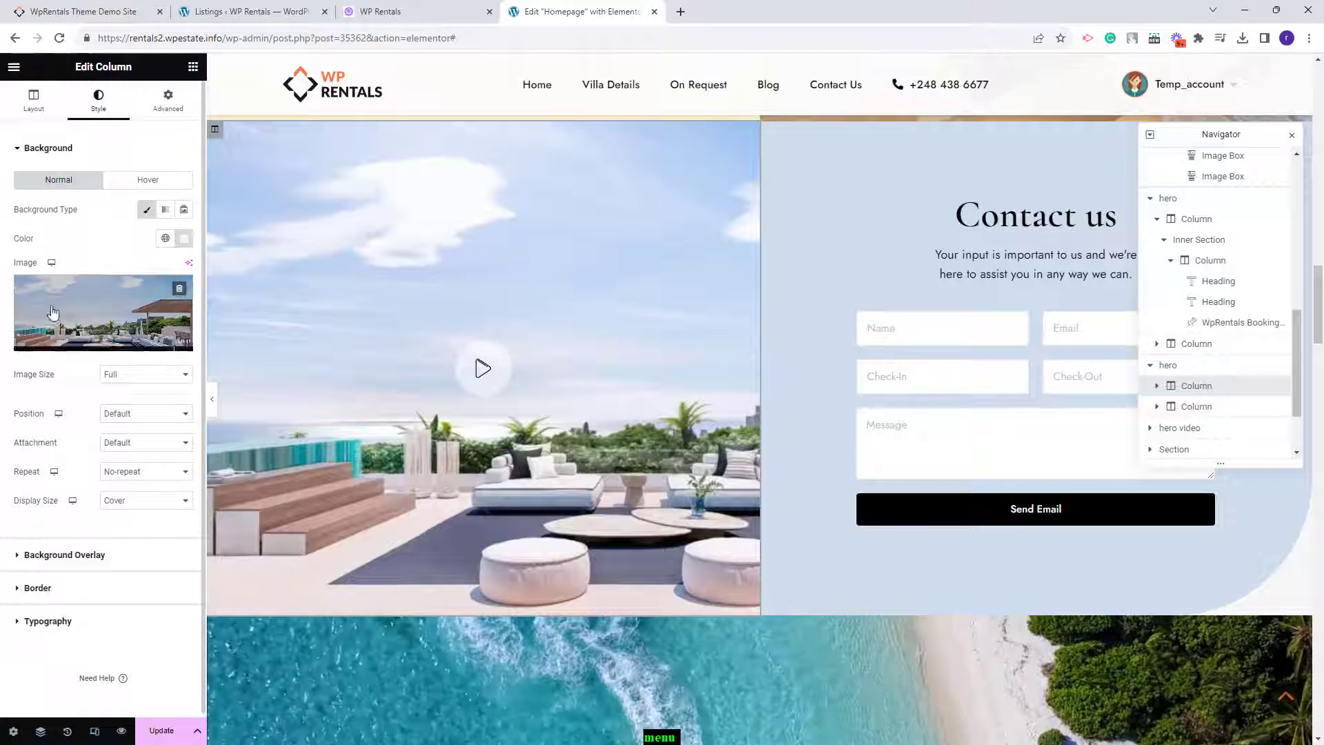
{"action": "left_click", "coordinate": [495, 384]}
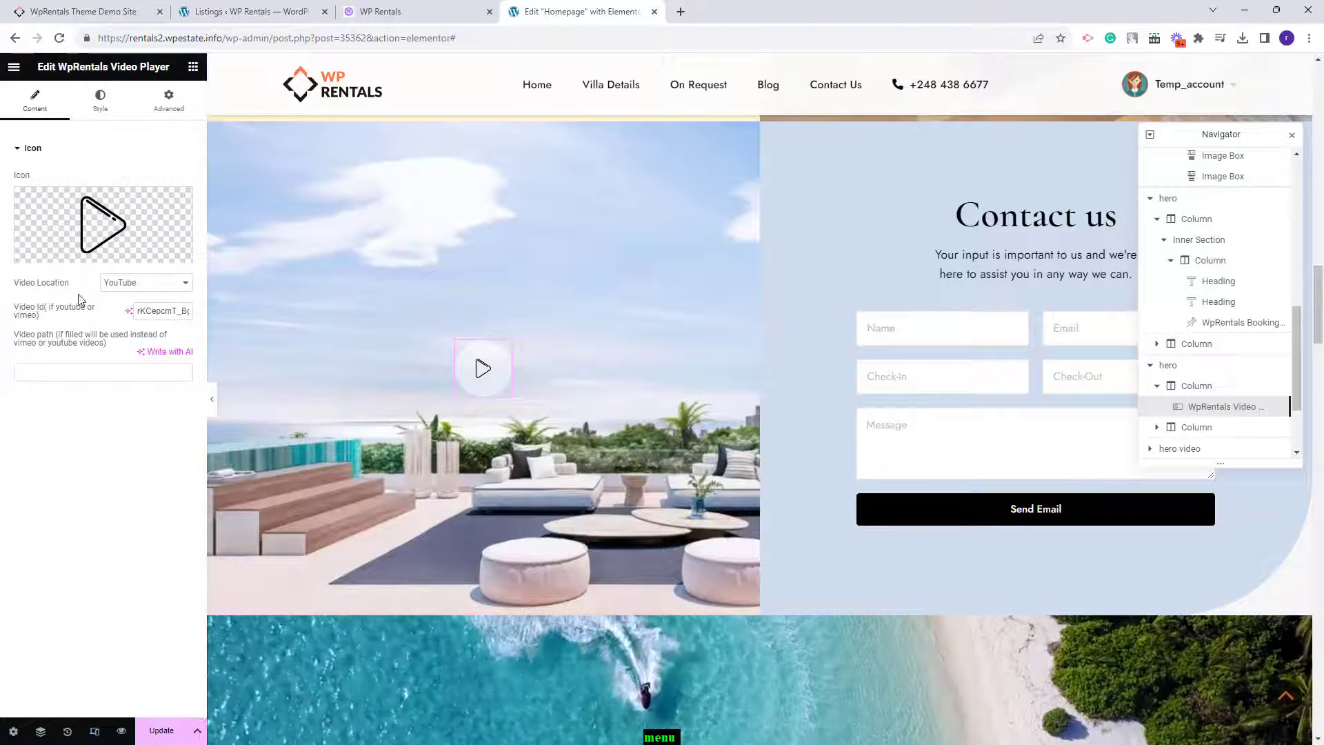
- Inspect the contact column's layout, its "Contact us" heading and the contact form's field settings
{"action": "left_click", "coordinate": [1196, 427]}
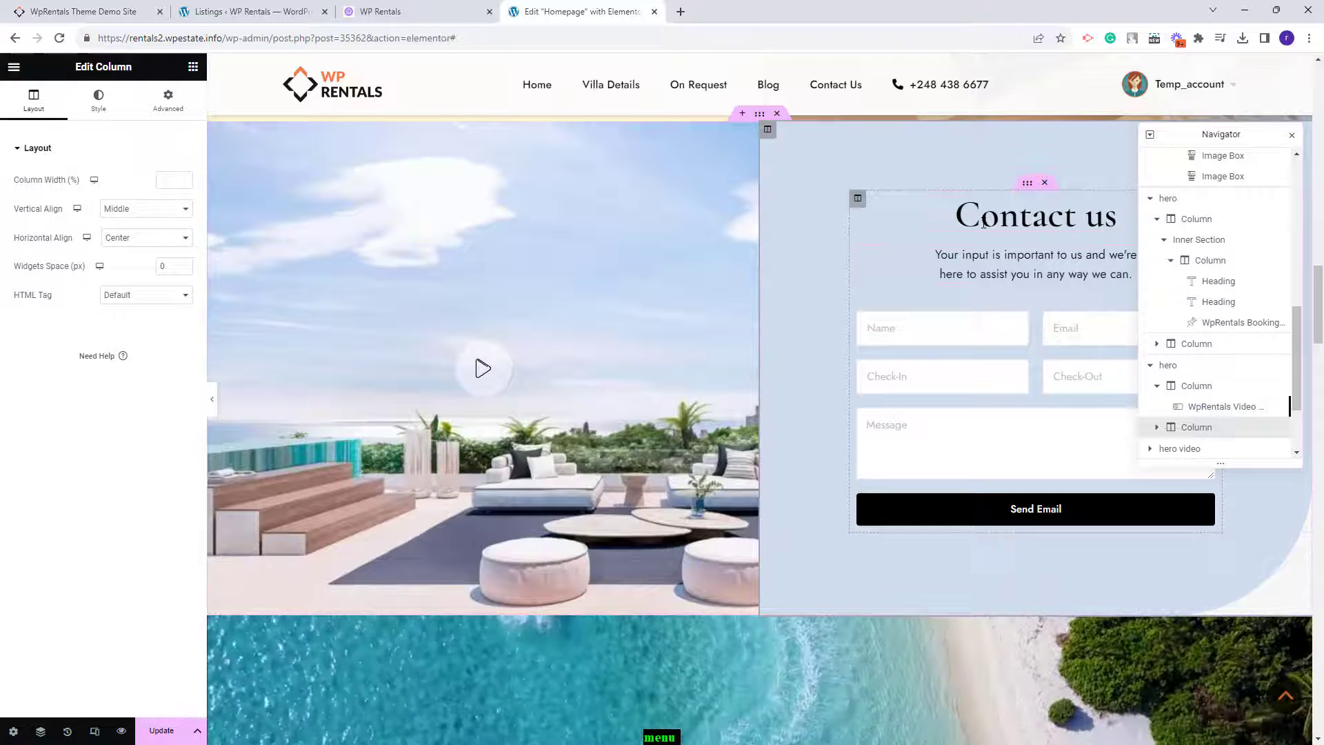
{"action": "left_click", "coordinate": [984, 222]}
{"action": "left_click", "coordinate": [1035, 370]}
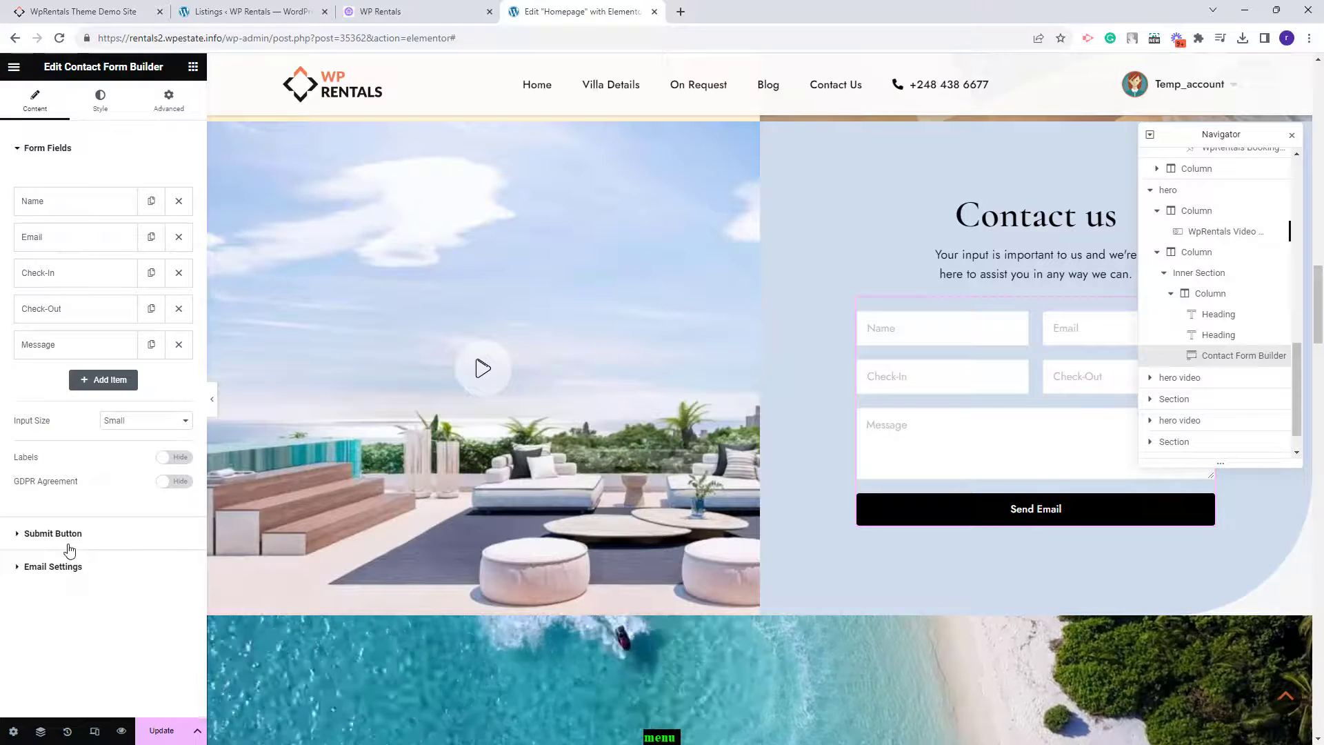
- Inspect the "Stunning Island" section's layout and background video settings, along with its heading and Book Now button
{"action": "left_click", "coordinate": [1214, 383]}
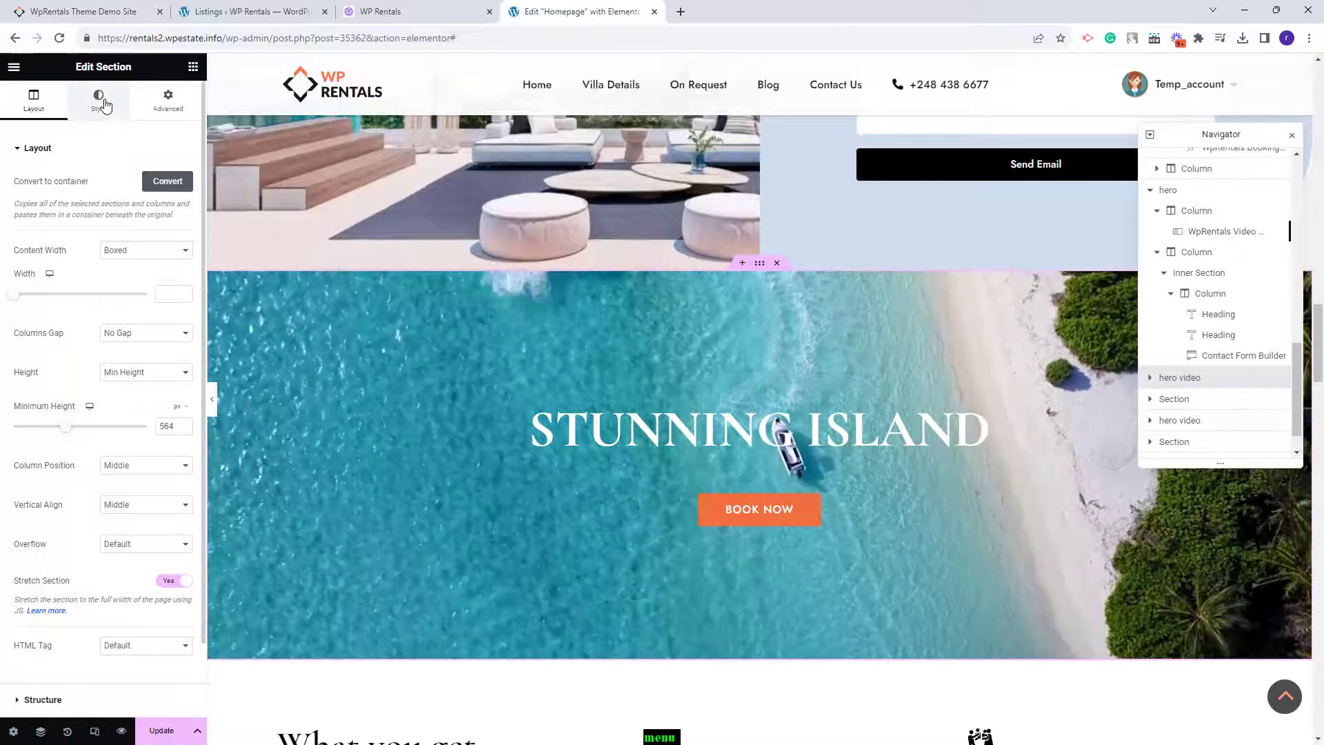
{"action": "left_click", "coordinate": [100, 100]}
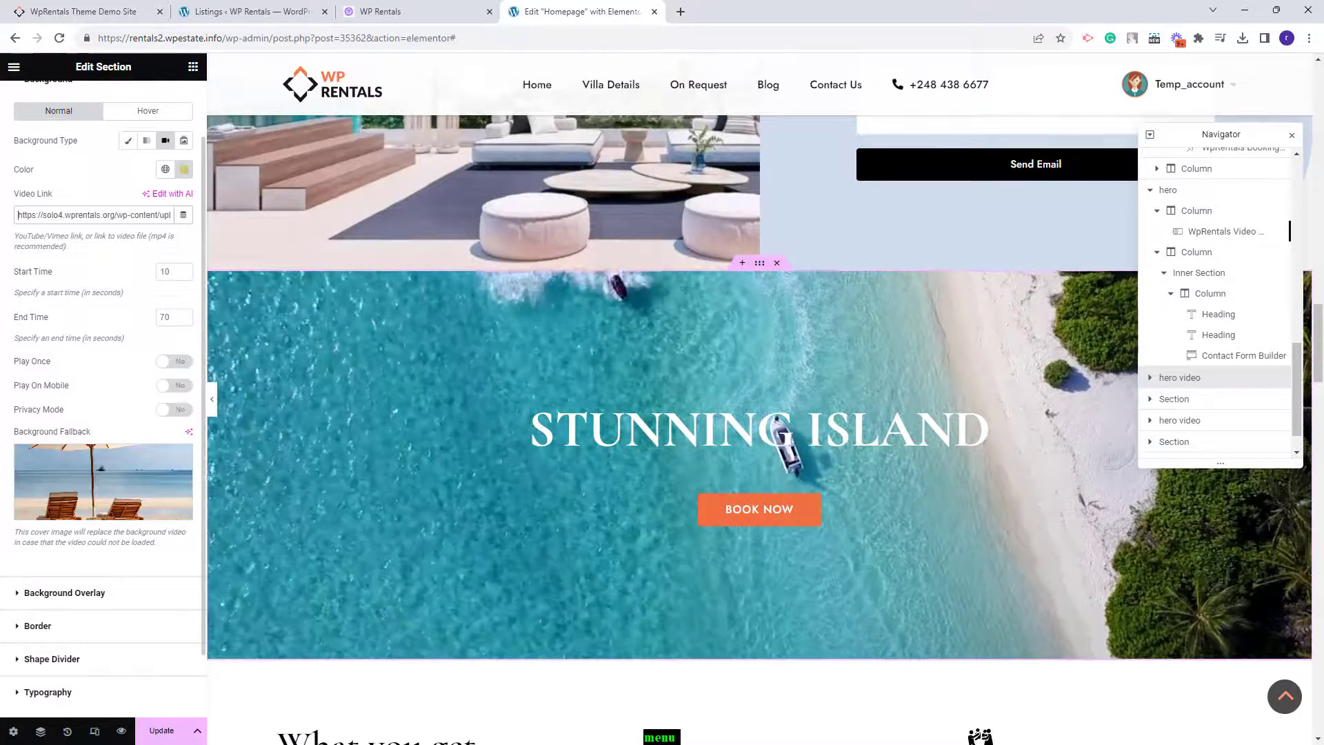
{"action": "left_click", "coordinate": [757, 444]}
{"action": "left_click", "coordinate": [811, 517]}
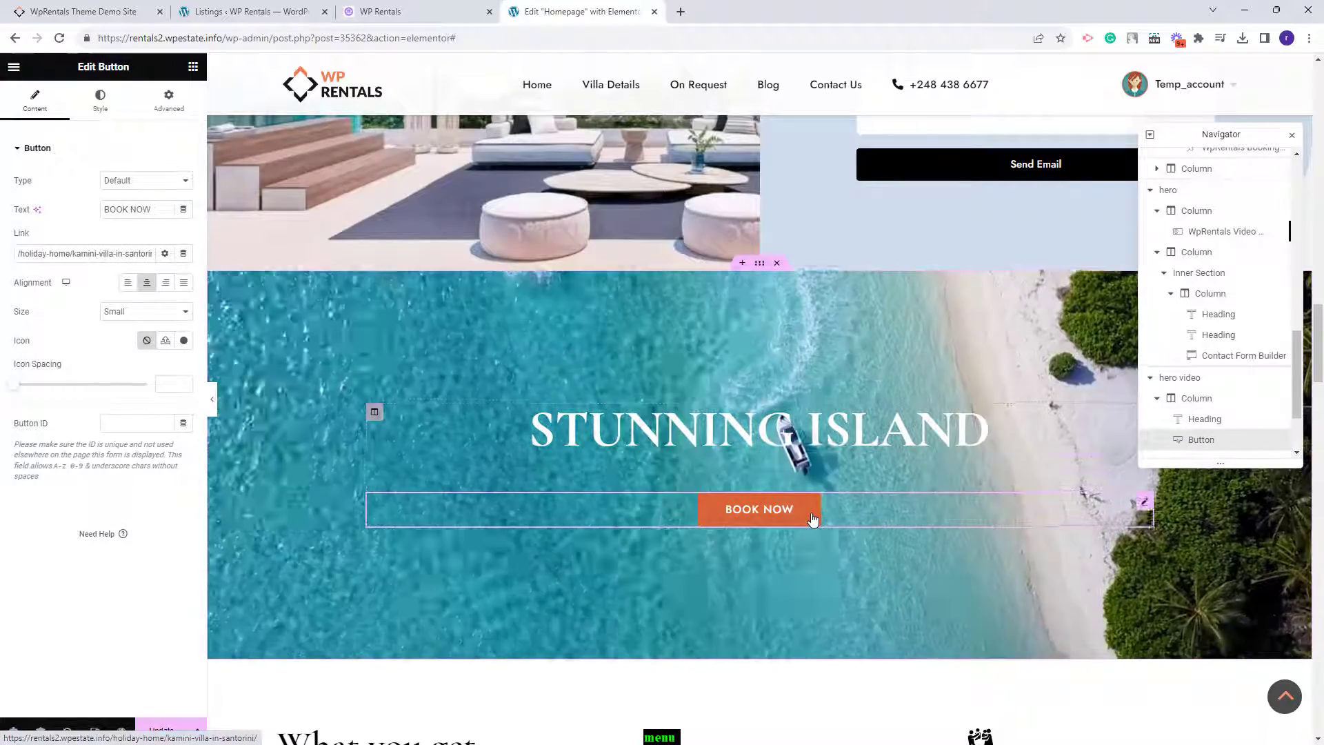
{"action": "scroll", "coordinate": [1183, 395], "scroll_direction": "down", "scroll_amount": 1}
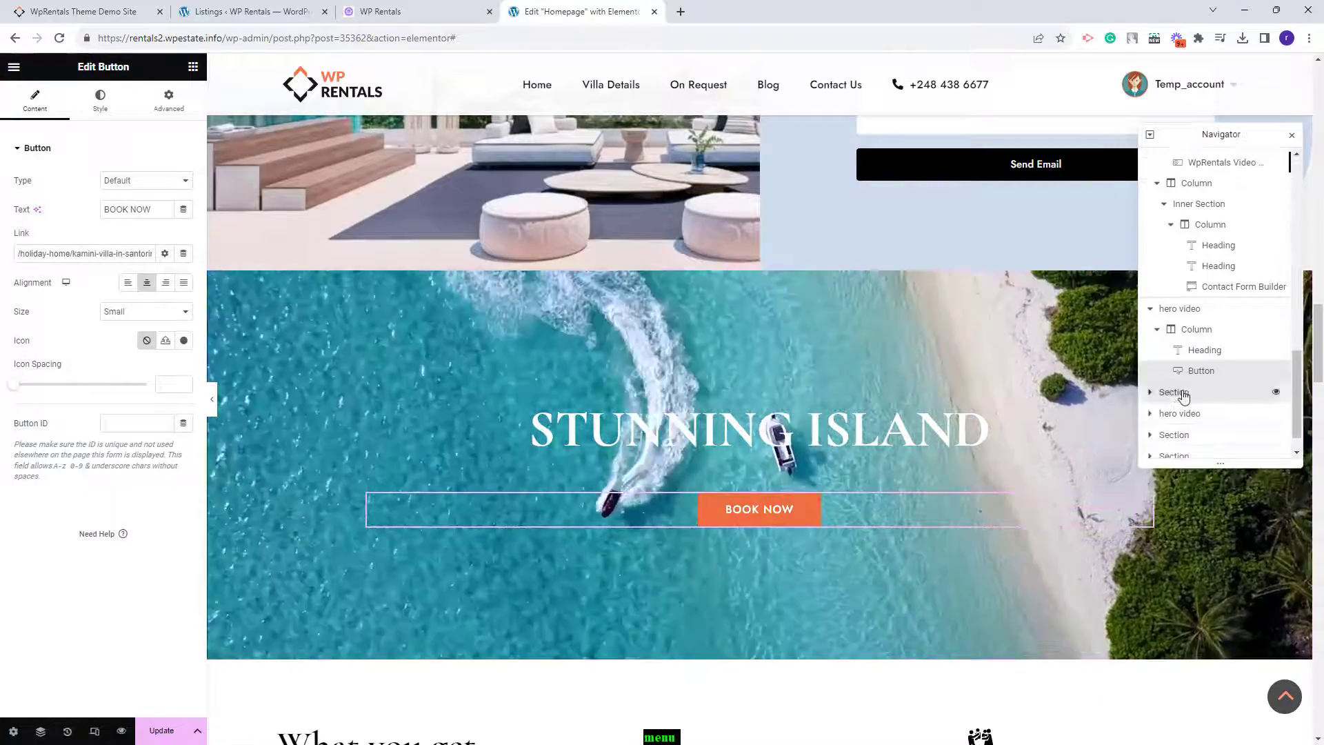
- Inspect the layout of the "What you get from our rental" section and its main heading
{"action": "left_click", "coordinate": [1183, 393]}
{"action": "scroll", "coordinate": [830, 490], "scroll_direction": "down", "scroll_amount": 5}
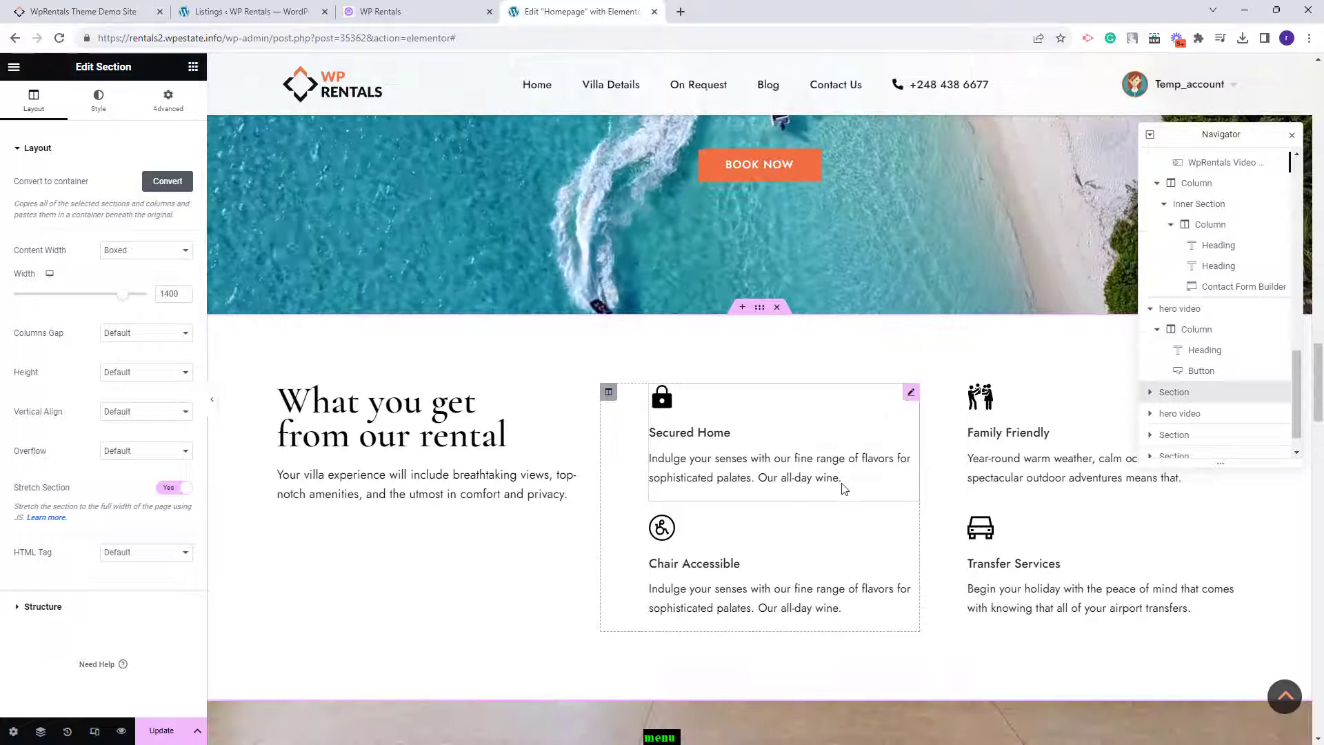
{"action": "scroll", "coordinate": [844, 489], "scroll_direction": "down", "scroll_amount": 1}
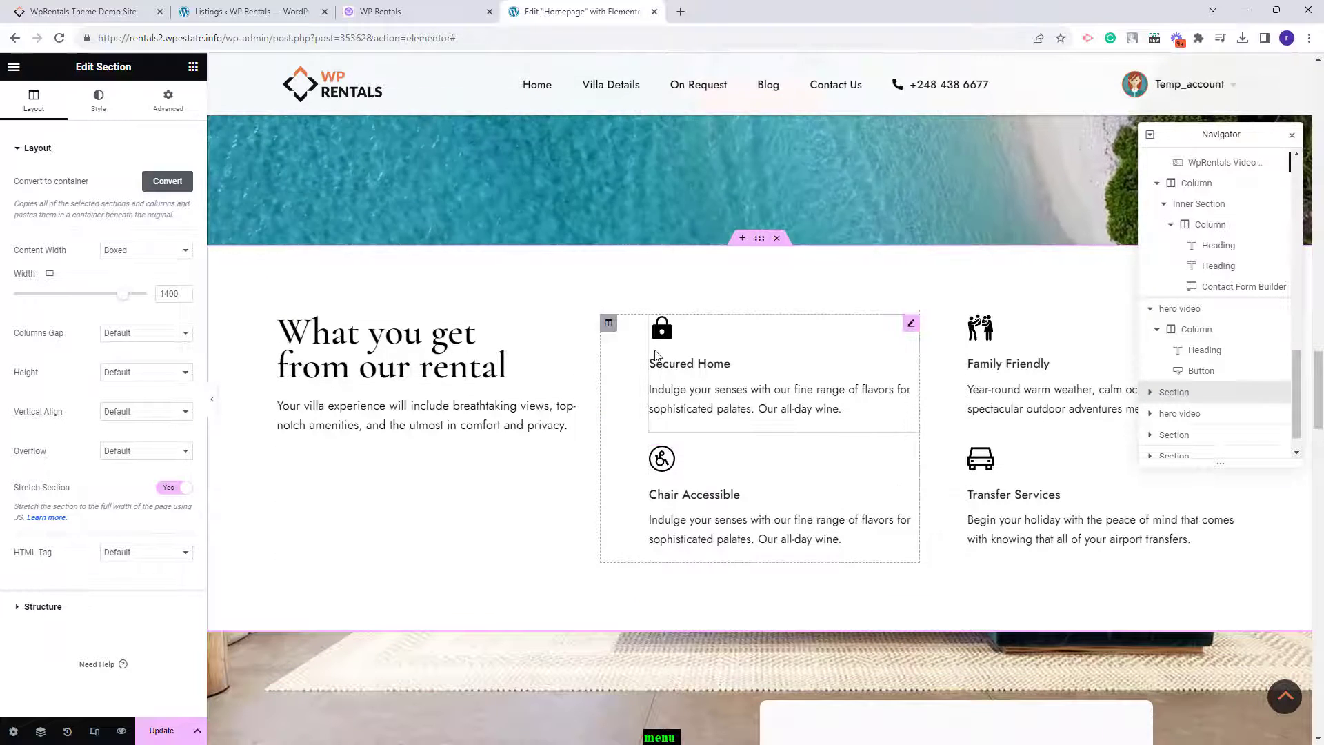
{"action": "left_click", "coordinate": [414, 351]}
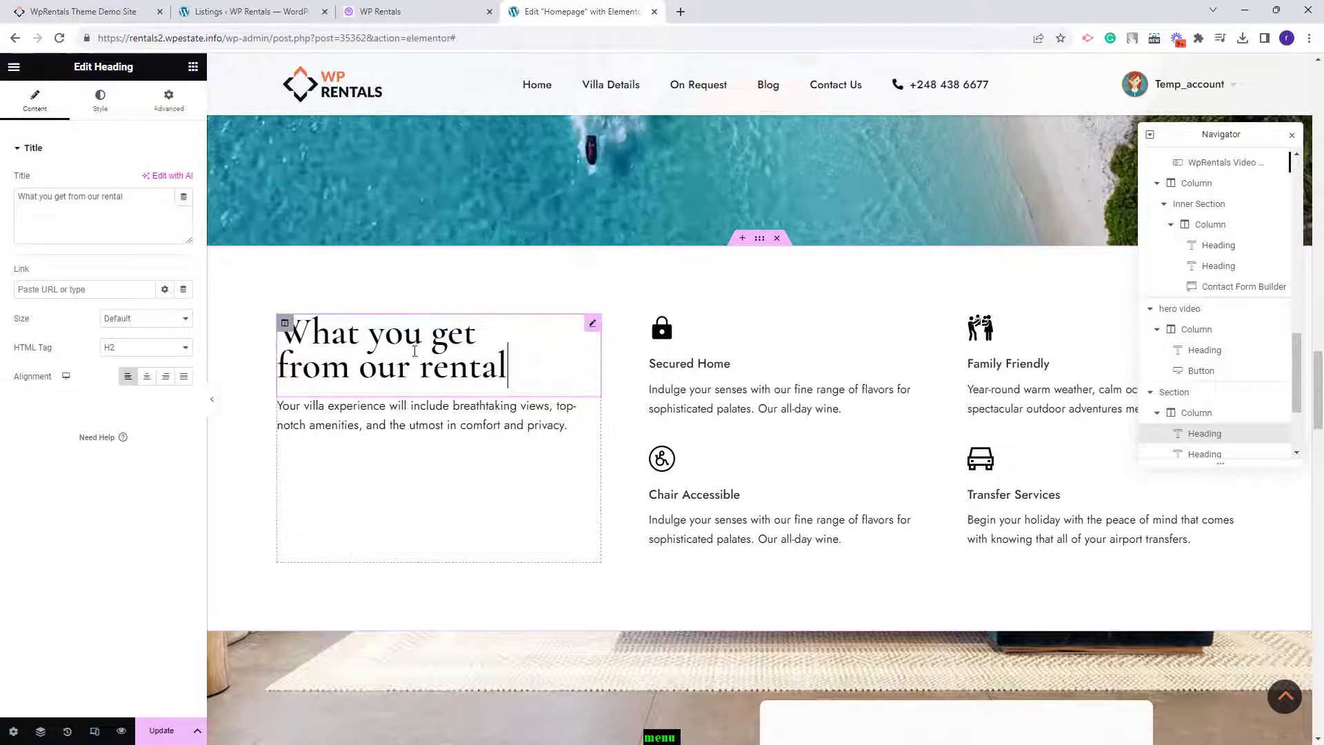
- Inspect the Secured Home, Family Friendly, Chair Accessible and Transfer Services icon boxes, including icon, title and description settings
{"action": "left_click", "coordinate": [706, 411]}
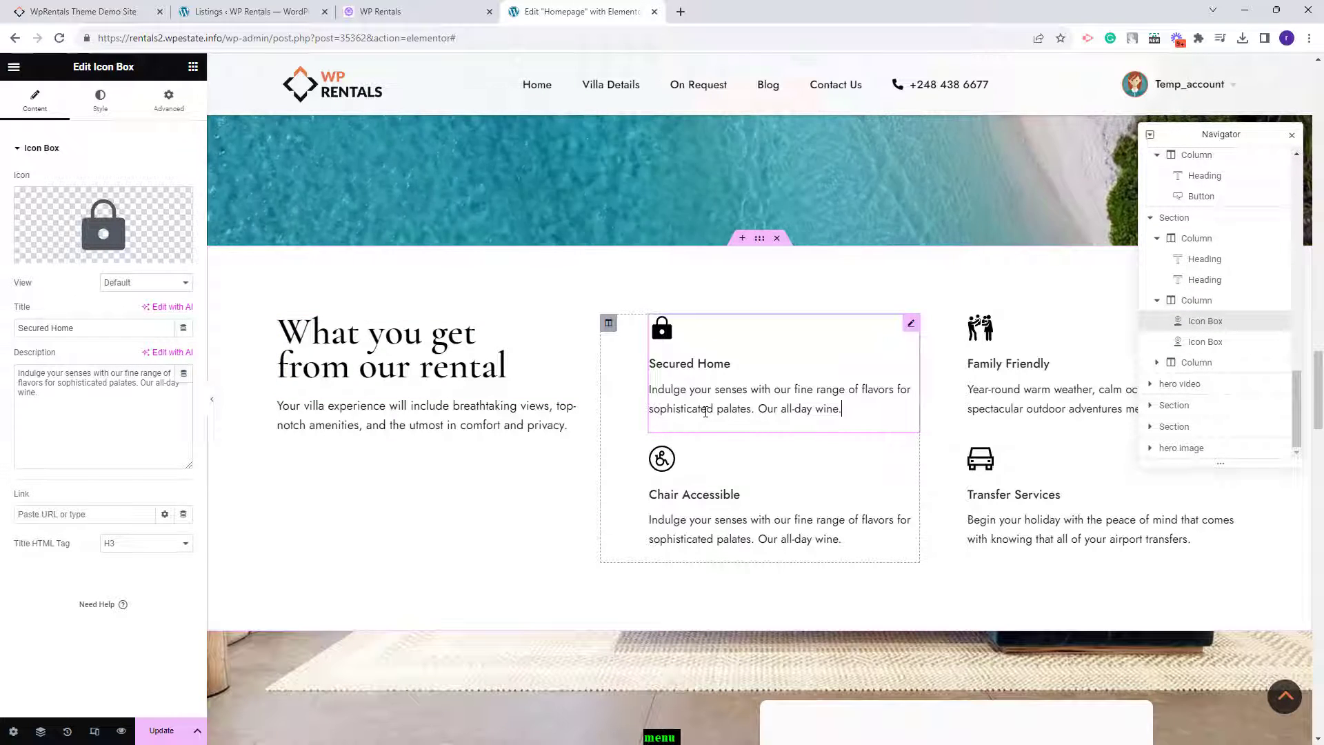
{"action": "mouse_move", "coordinate": [105, 205]}
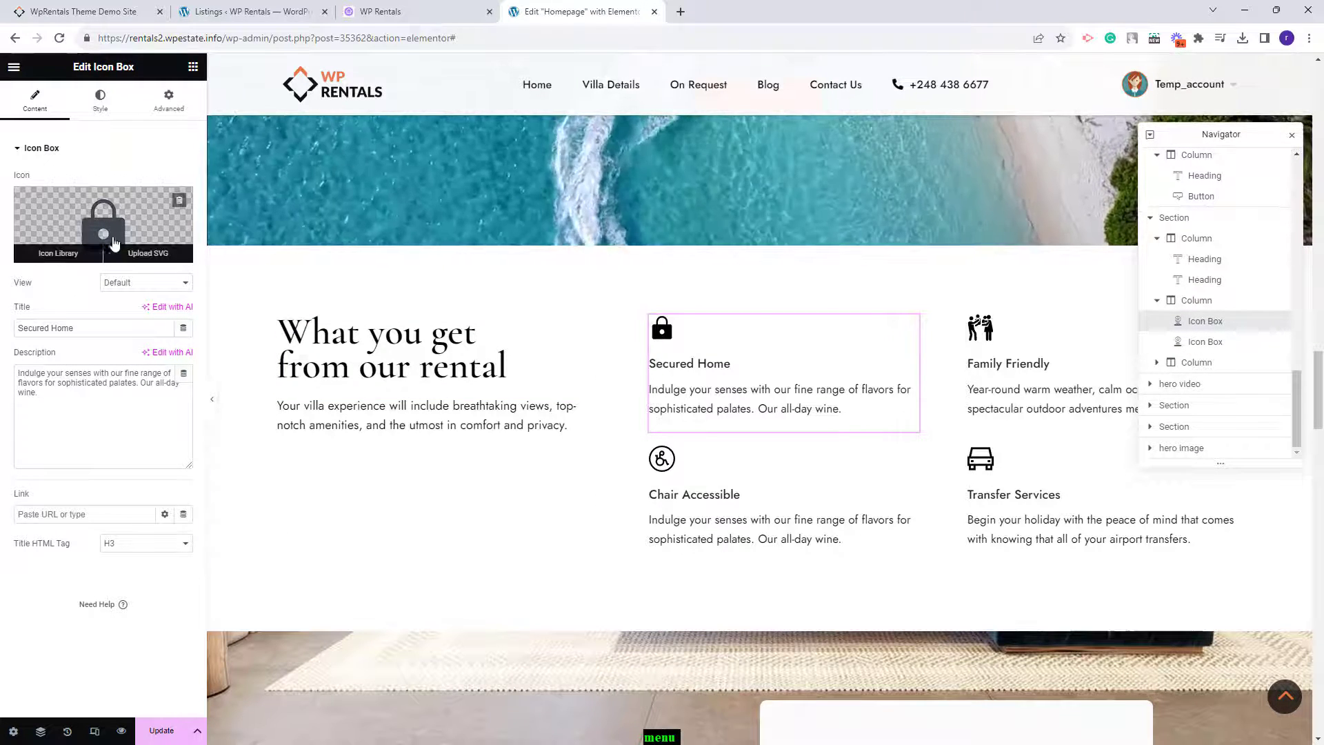
{"action": "left_click", "coordinate": [106, 394]}
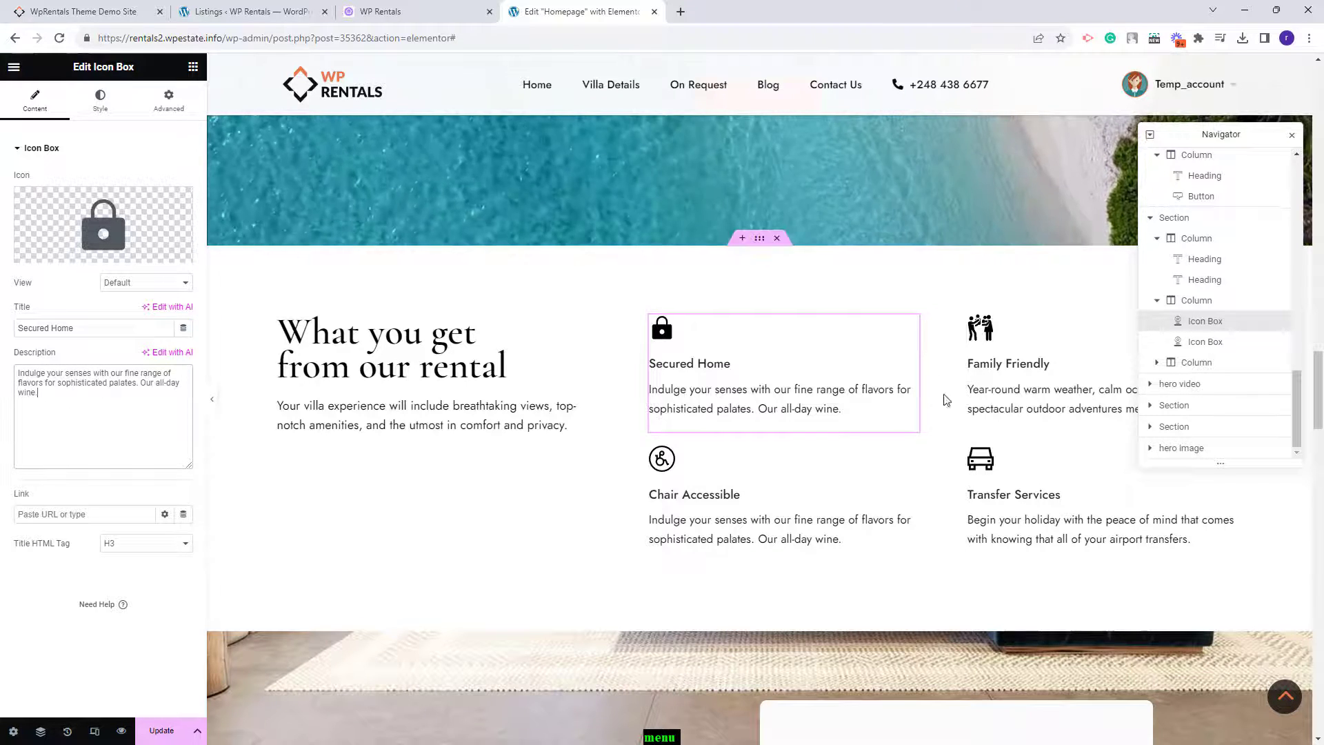
{"action": "left_click", "coordinate": [993, 372]}
{"action": "left_click", "coordinate": [804, 466]}
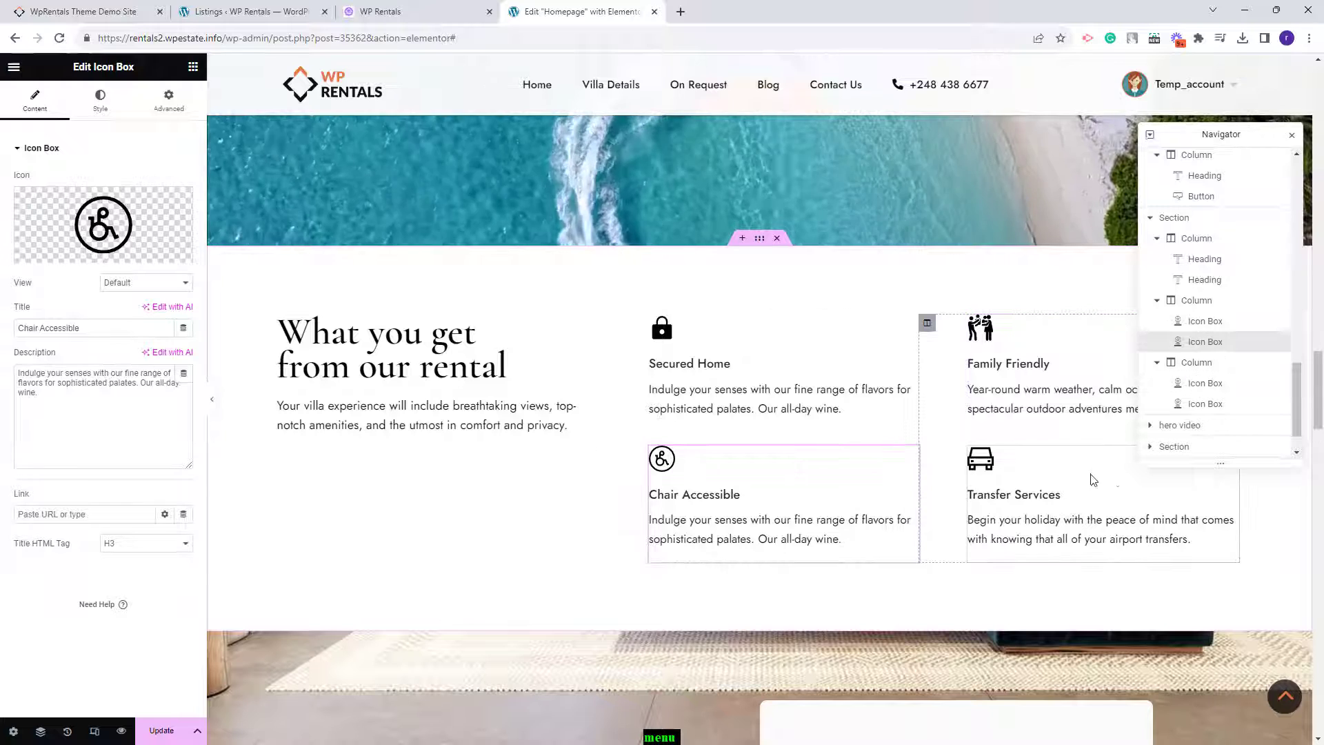
{"action": "left_click", "coordinate": [1082, 464]}
- Inspect the "hero video" section's layout and style, its first column and the Travellers' Choice badge's image settings
{"action": "left_click", "coordinate": [1213, 425]}
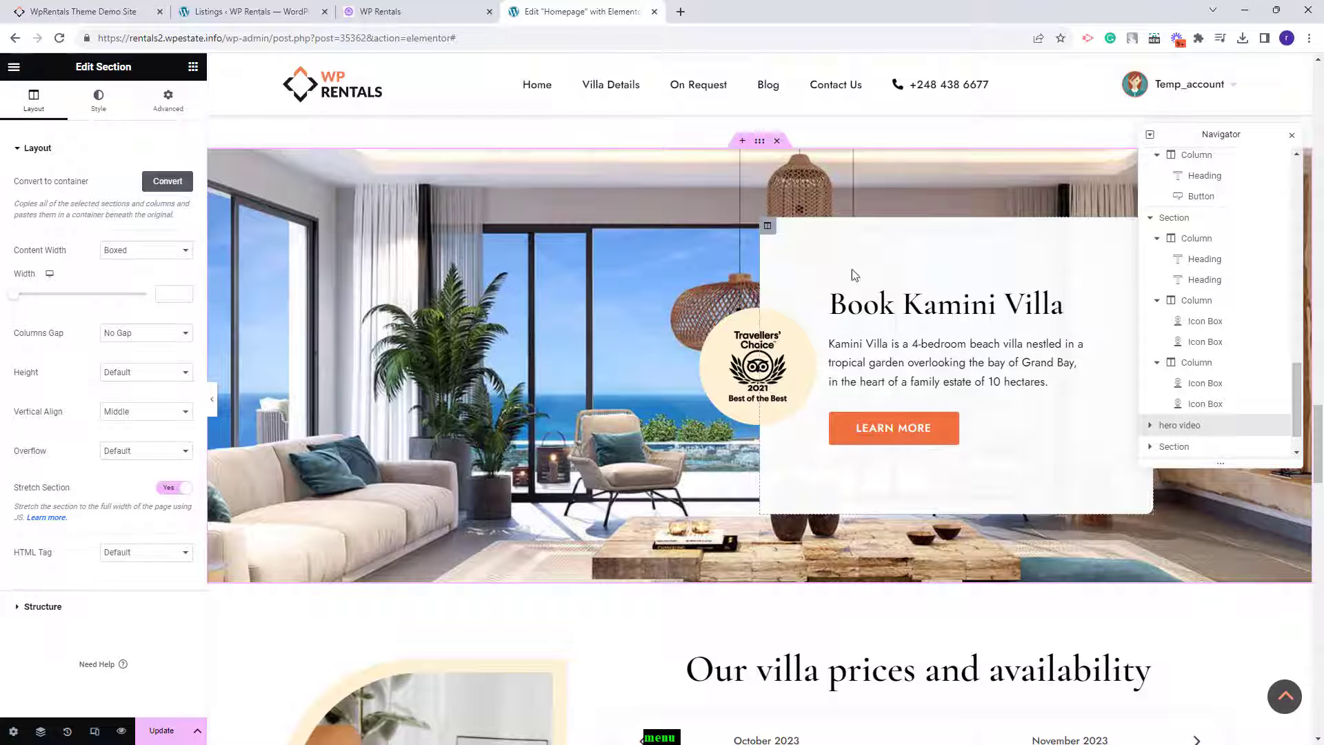
{"action": "left_click", "coordinate": [88, 104]}
{"action": "left_click", "coordinate": [719, 369]}
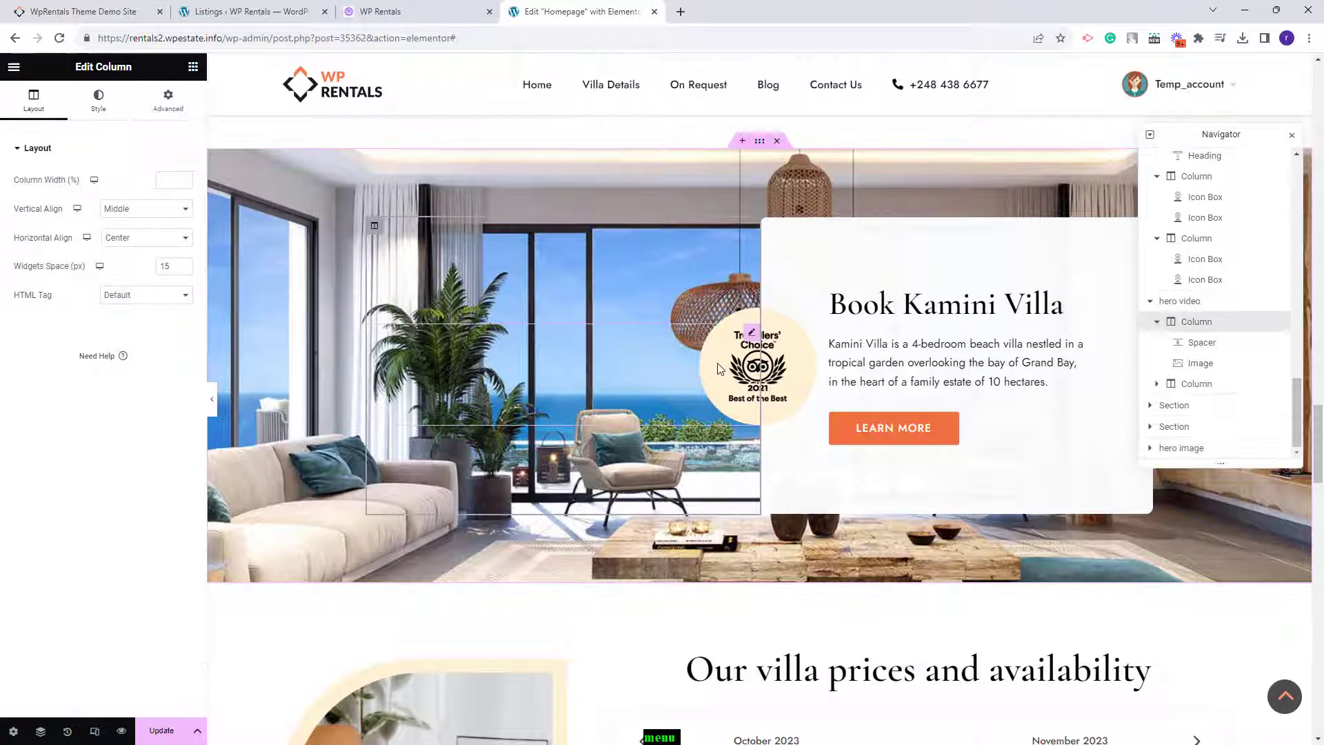
{"action": "left_click", "coordinate": [1192, 365]}
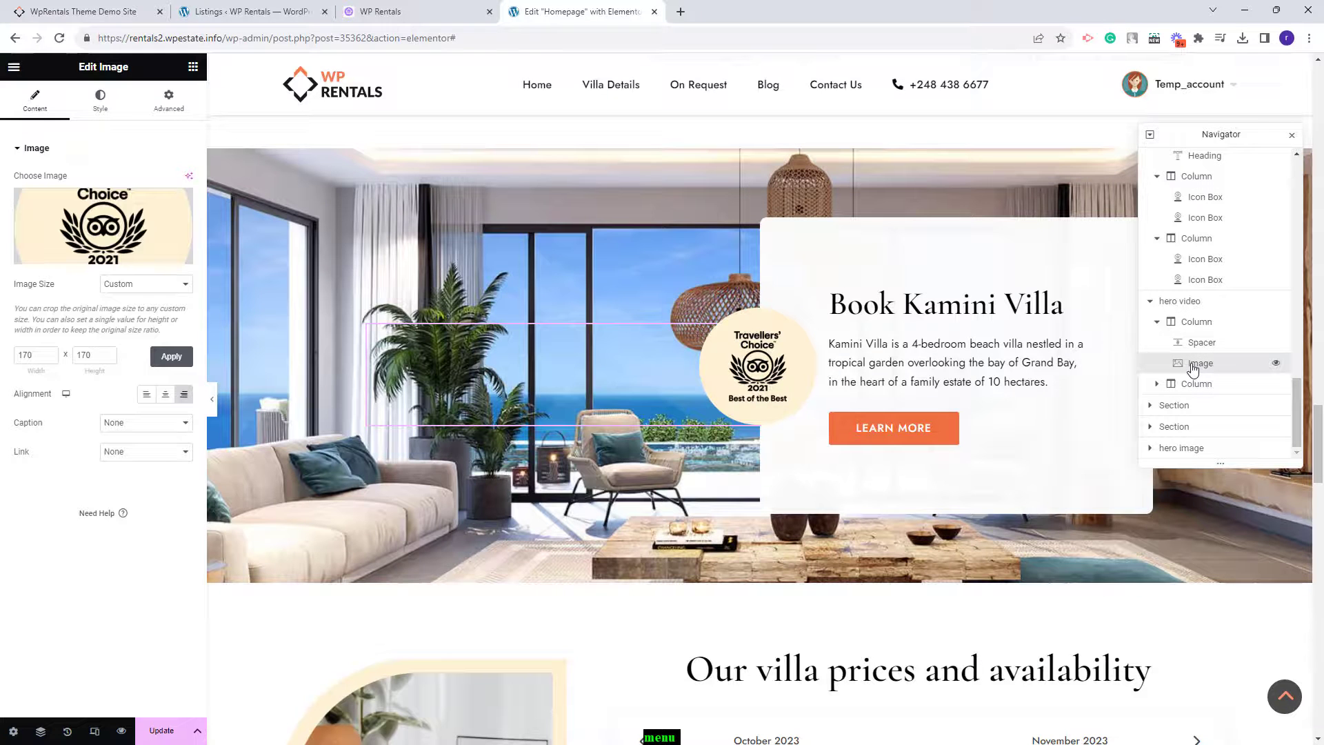
{"action": "mouse_move", "coordinate": [38, 215]}
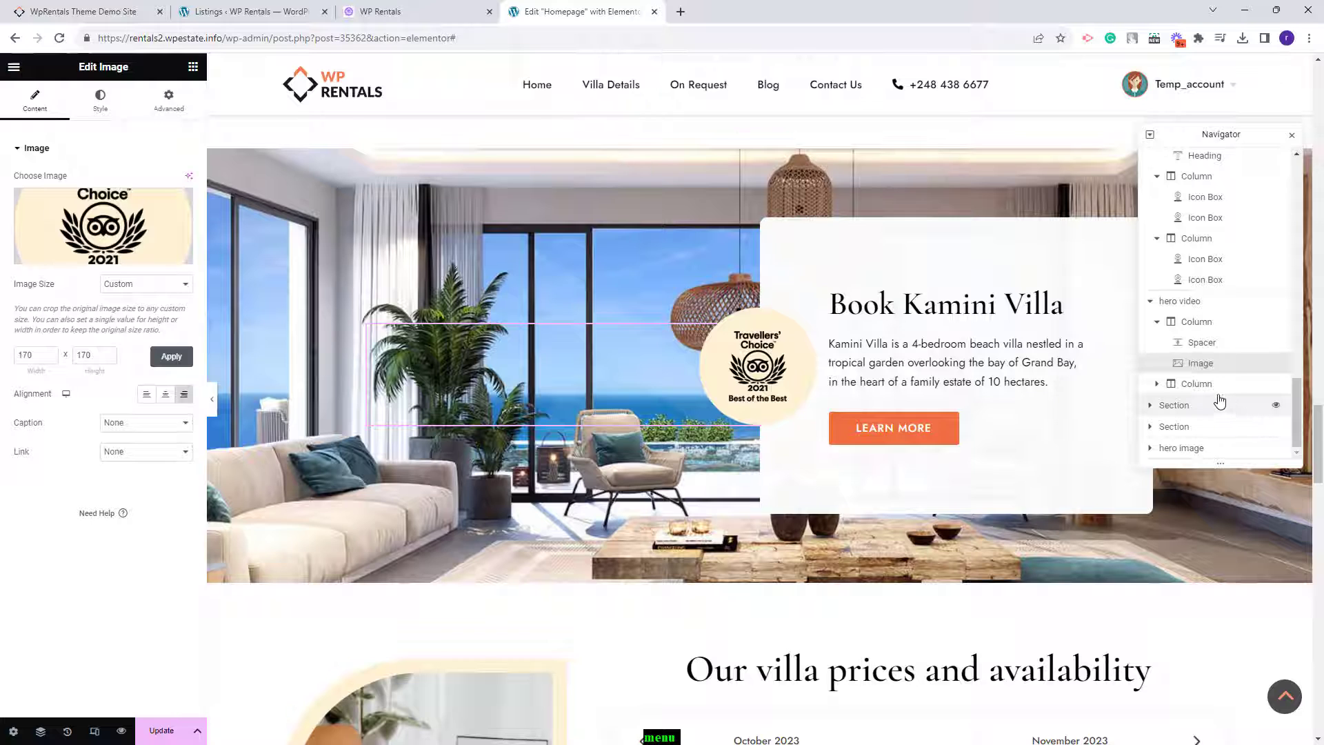
- Inspect the content column of the "Book Kamini Villa" section, including its heading and Learn More button settings
{"action": "left_click", "coordinate": [1200, 384]}
{"action": "left_click", "coordinate": [979, 318]}
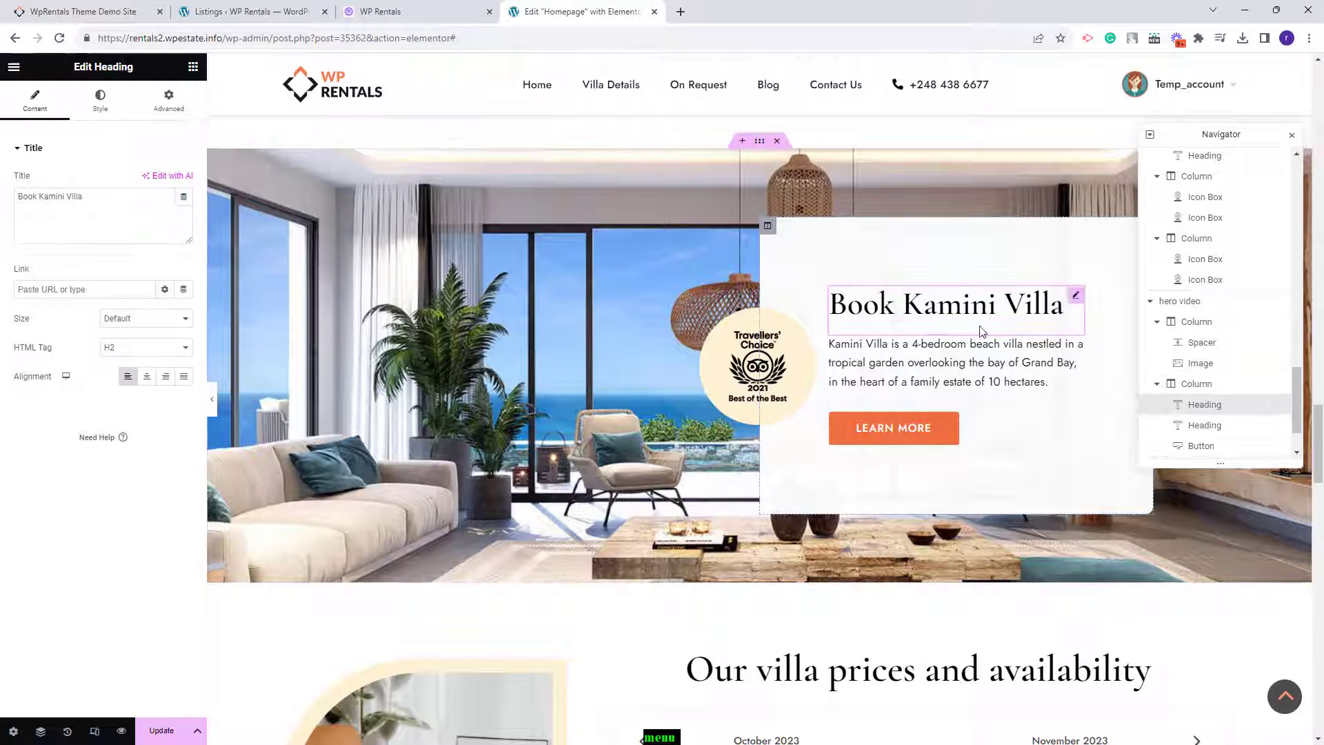
{"action": "left_click", "coordinate": [879, 445]}
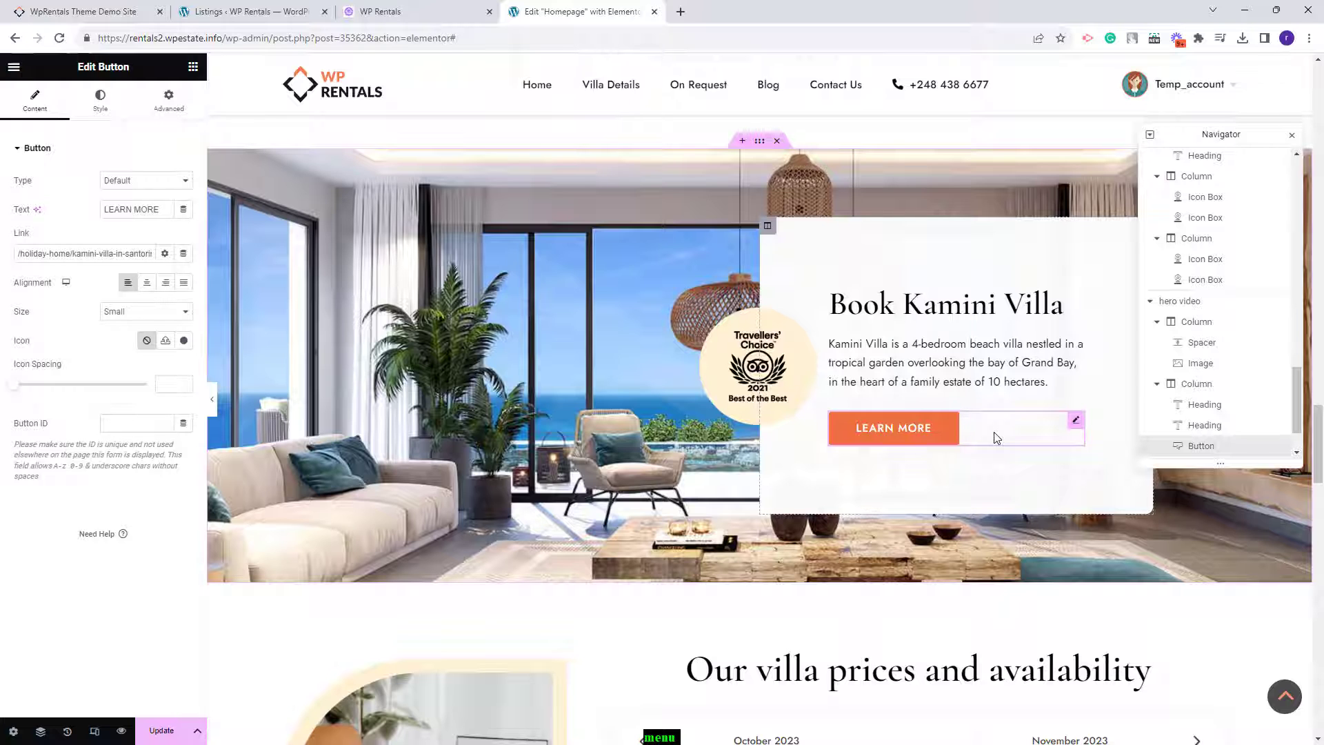
{"action": "left_click", "coordinate": [1096, 449]}
- Inspect the layout of the "Our villa prices and availability" section and its first column
{"action": "scroll", "coordinate": [1199, 407], "scroll_direction": "down", "scroll_amount": 2}
{"action": "left_click", "coordinate": [1200, 407]}
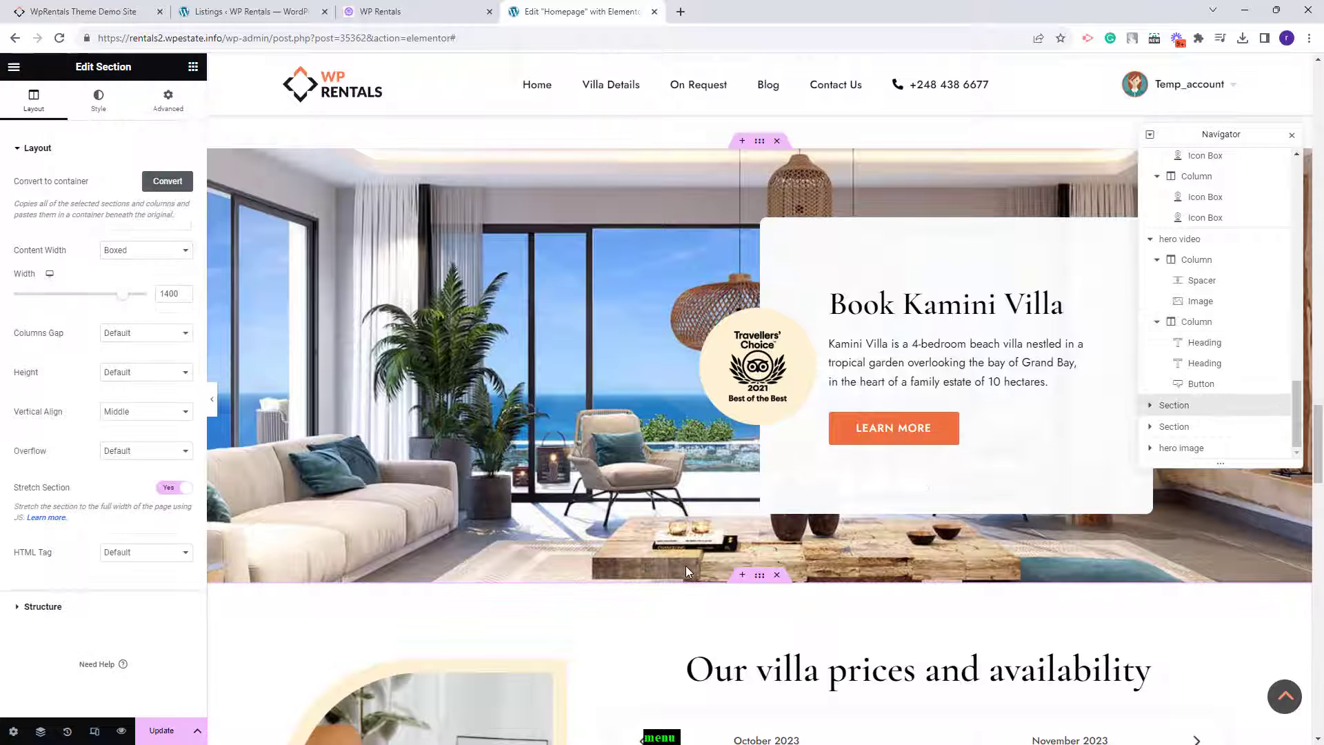
{"action": "scroll", "coordinate": [686, 565], "scroll_direction": "down", "scroll_amount": 5}
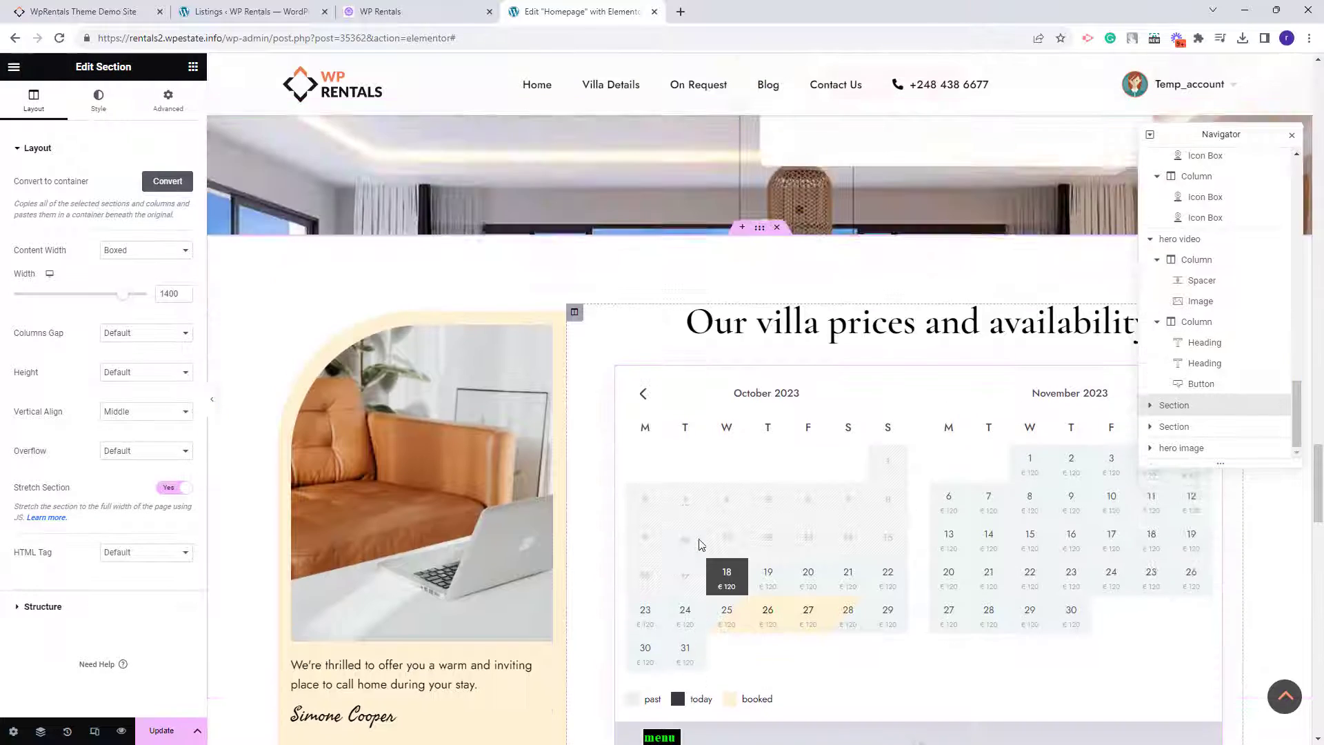
{"action": "left_click", "coordinate": [1150, 405]}
{"action": "left_click", "coordinate": [1196, 425]}
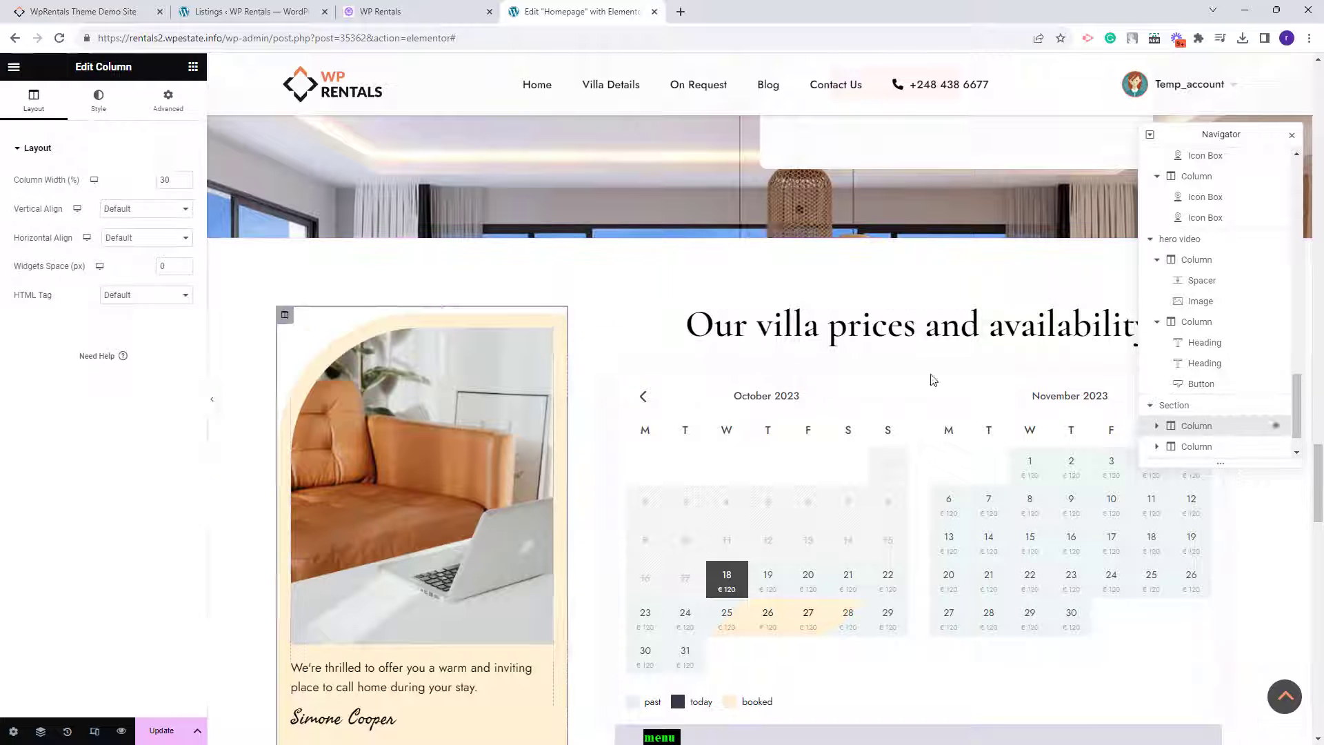
- Inspect the sofa image and welcome text in the host card, along with the availability calendar widget beside it
{"action": "left_click", "coordinate": [447, 476]}
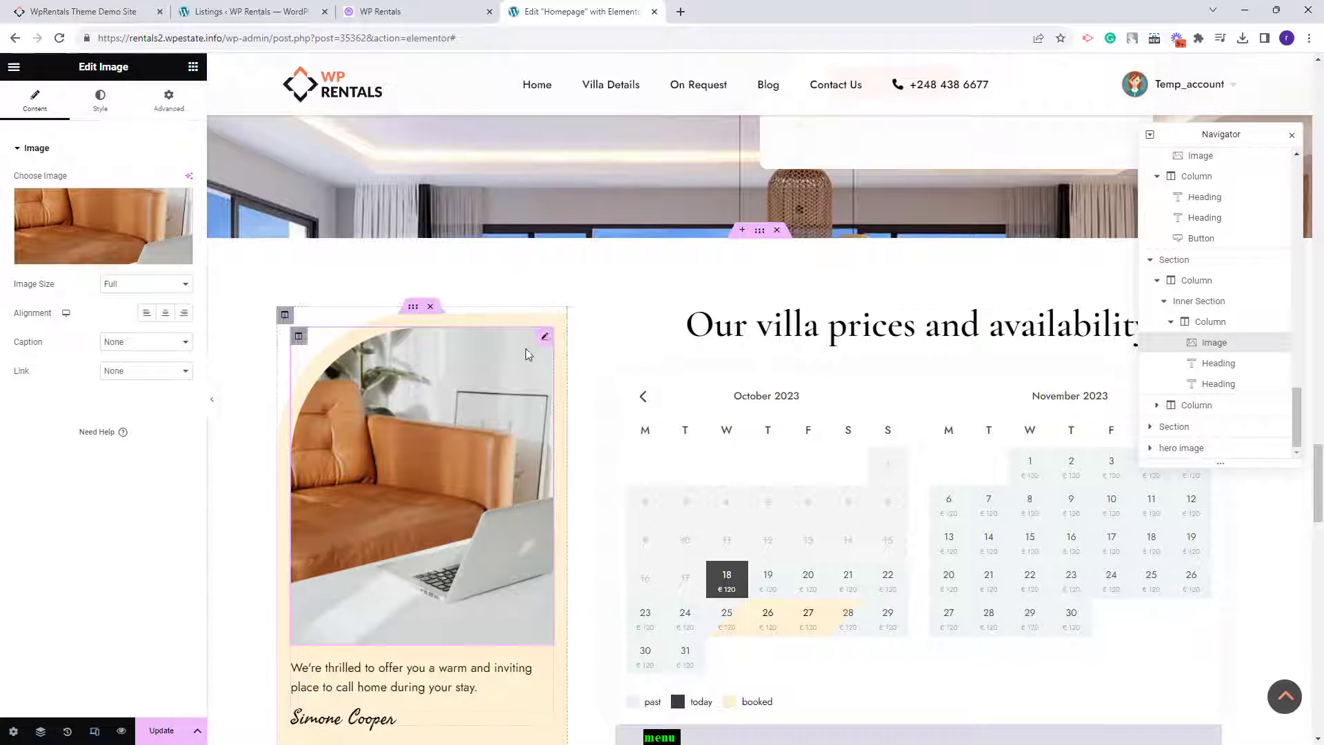
{"action": "scroll", "coordinate": [443, 551], "scroll_direction": "down", "scroll_amount": 2}
{"action": "left_click", "coordinate": [442, 551]}
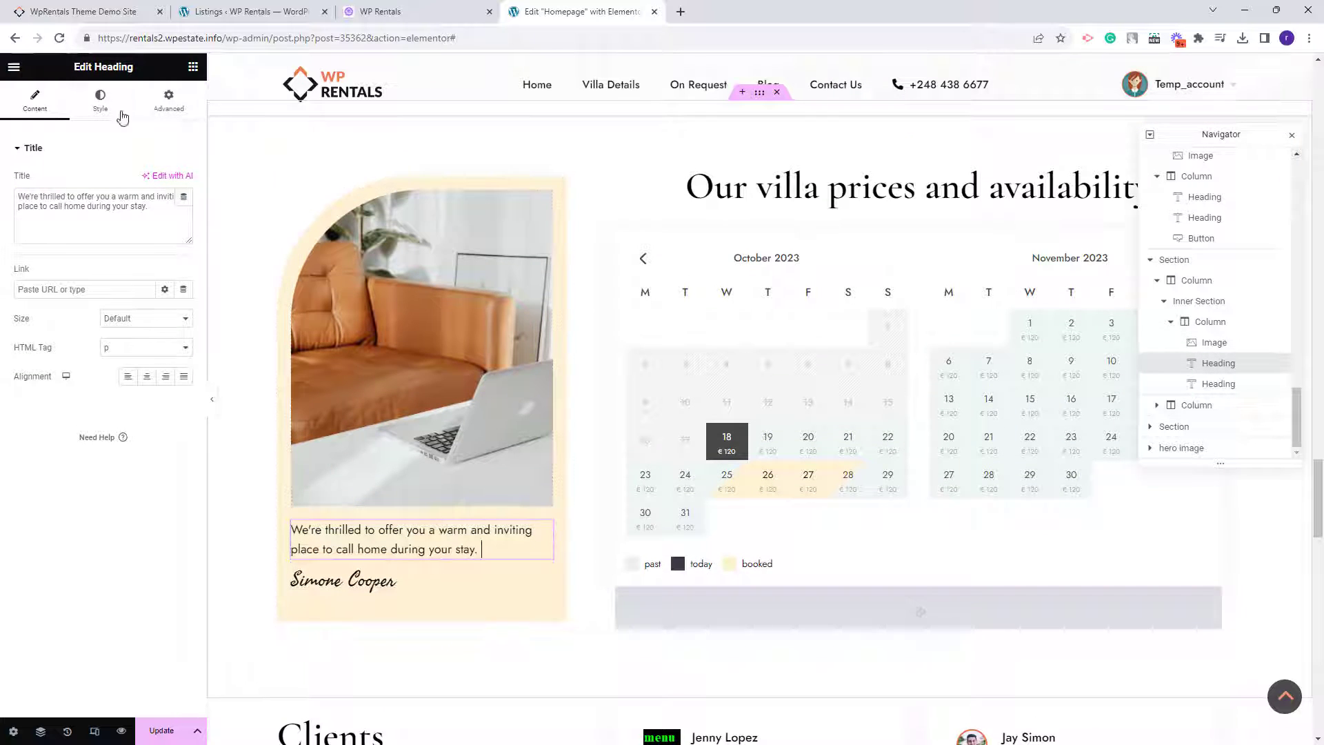
{"action": "left_click", "coordinate": [958, 527]}
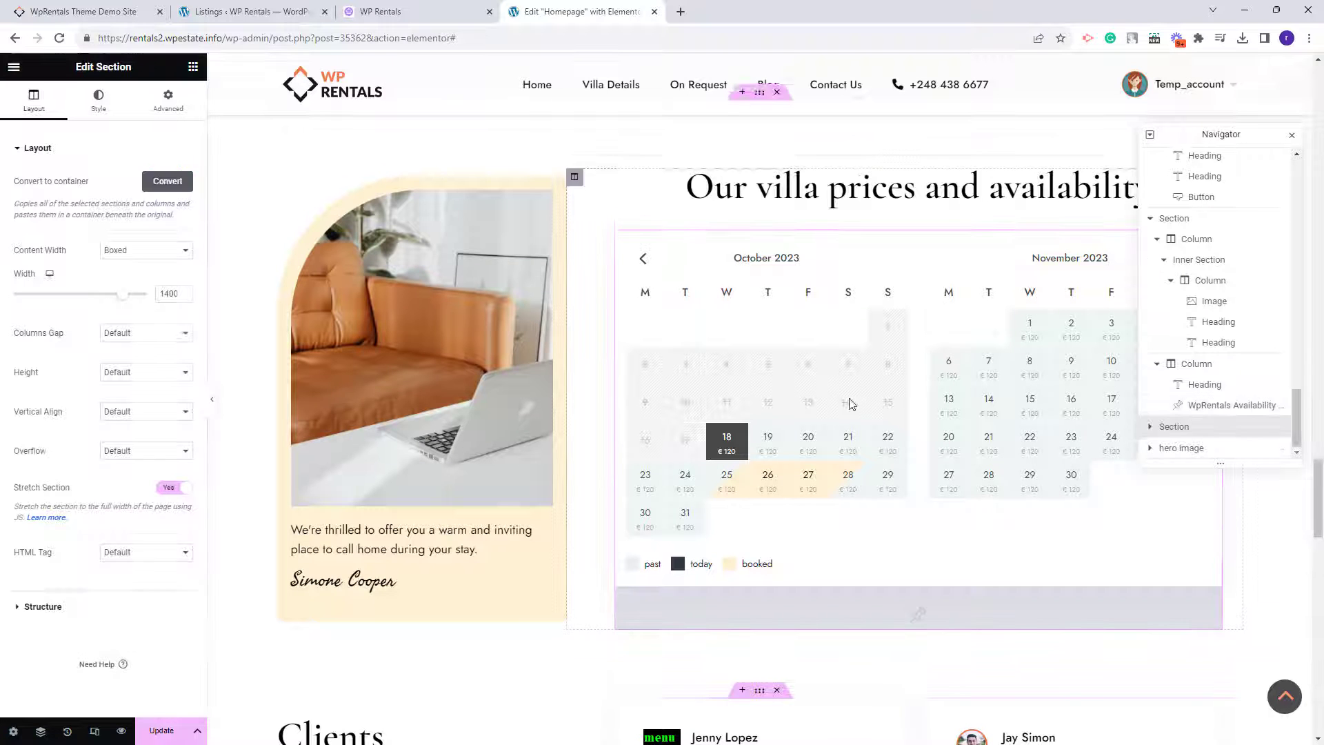
- Inspect the "Clients testimonials" section and its testimonial widgets, including client name, title, image, text, type and stars settings
{"action": "scroll", "coordinate": [598, 470], "scroll_direction": "down", "scroll_amount": 5}
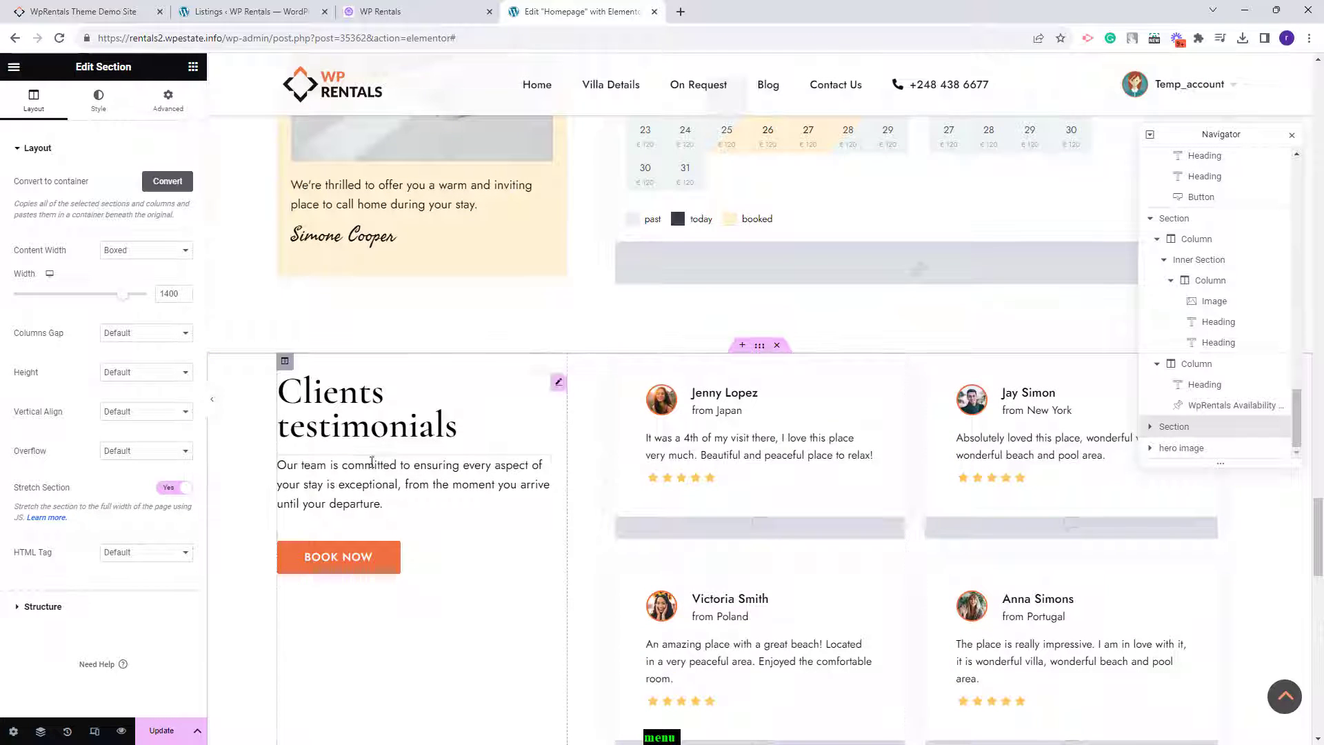
{"action": "left_click", "coordinate": [703, 502]}
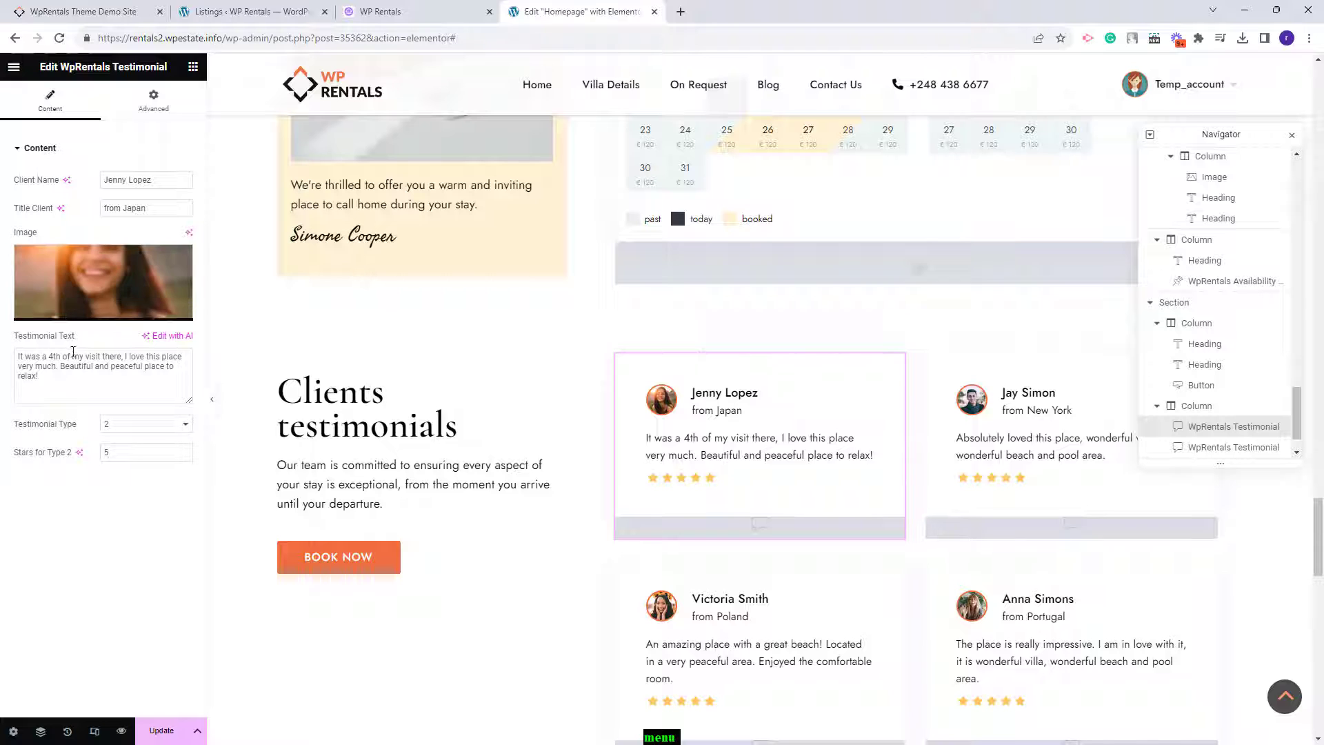
{"action": "left_click", "coordinate": [1110, 504]}
{"action": "left_click", "coordinate": [1161, 599]}
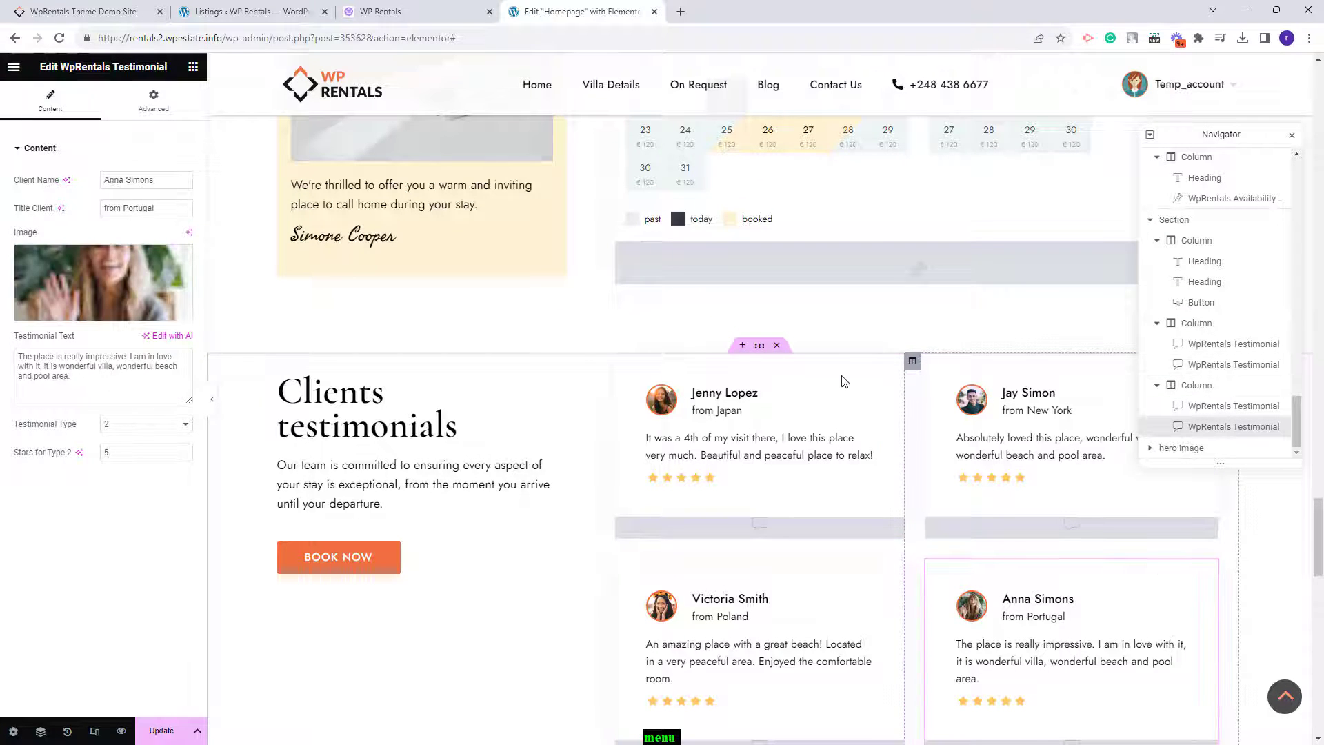
- Inspect the layout of the "hero image" section containing Fun Activities and review its activity boxes
{"action": "scroll", "coordinate": [835, 376], "scroll_direction": "down", "scroll_amount": 3}
{"action": "scroll", "coordinate": [822, 373], "scroll_direction": "down", "scroll_amount": 3}
{"action": "left_click", "coordinate": [438, 418]}
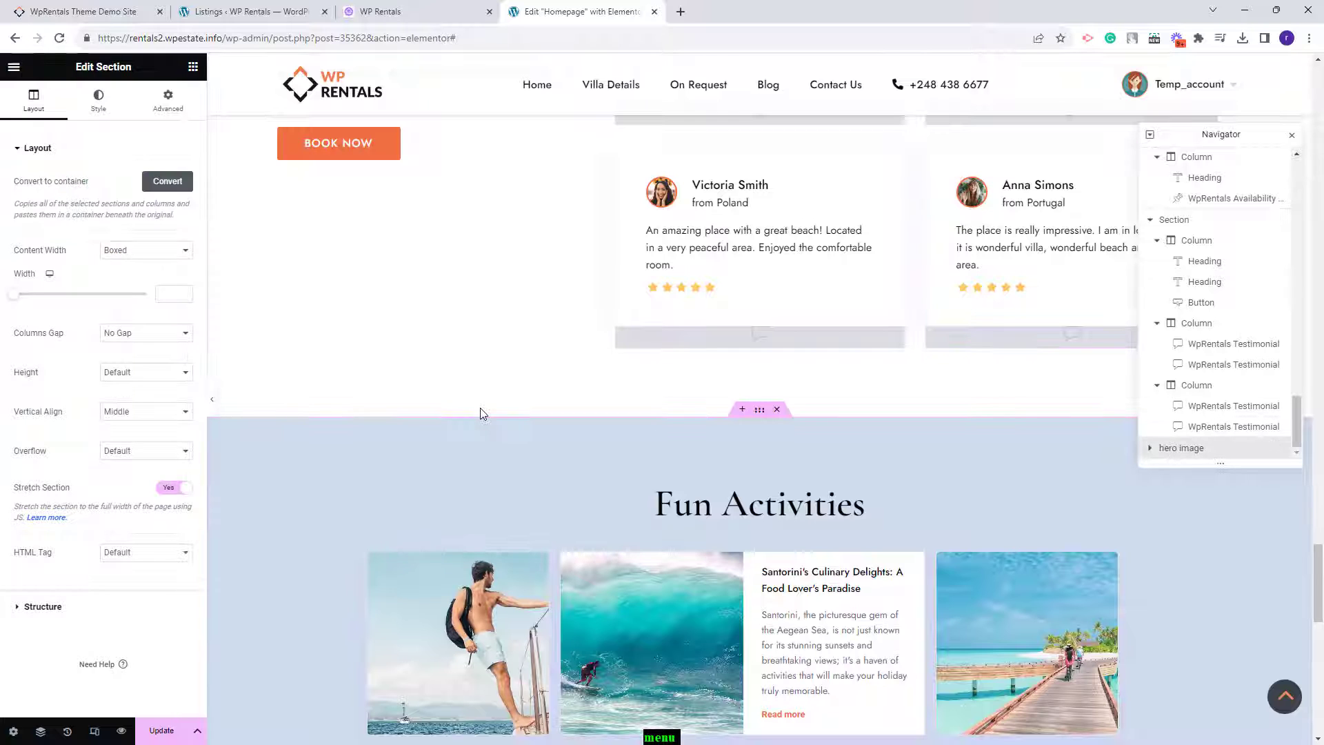
{"action": "scroll", "coordinate": [482, 414], "scroll_direction": "down", "scroll_amount": 3}
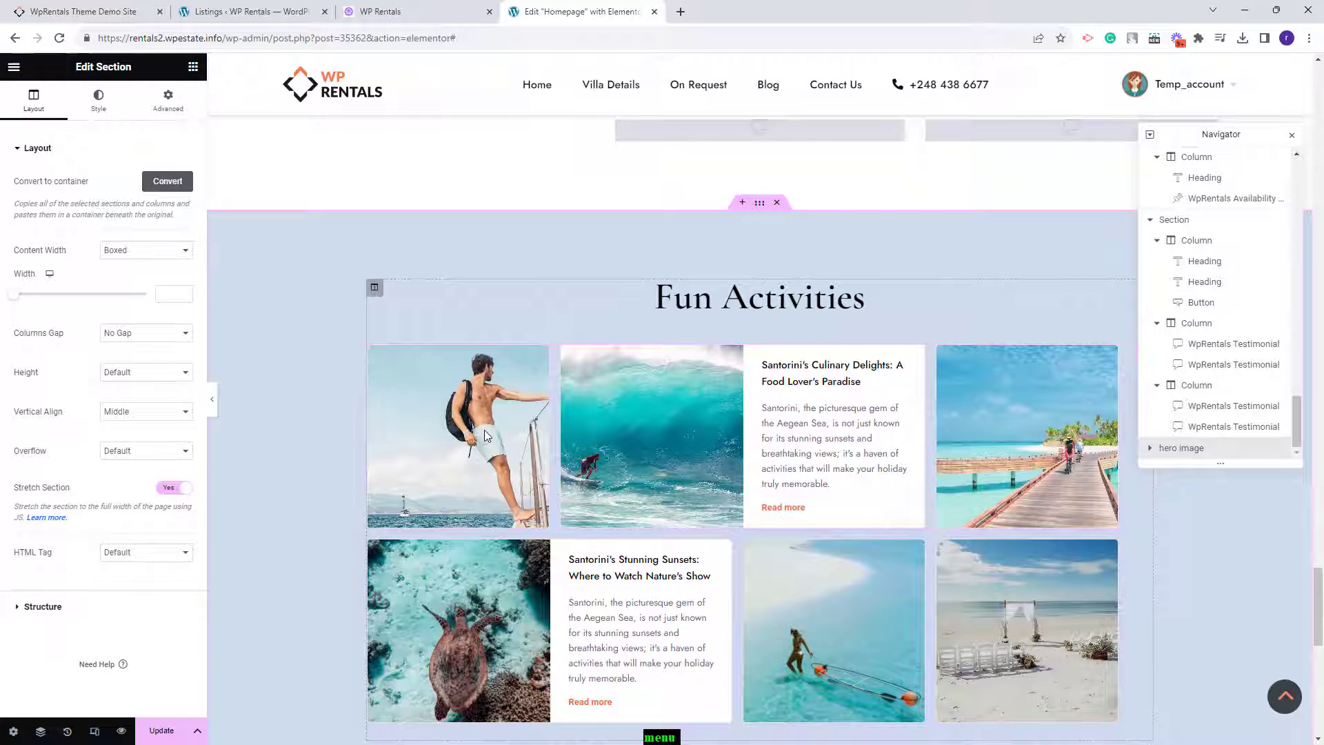
{"action": "scroll", "coordinate": [870, 386], "scroll_direction": "down", "scroll_amount": 2}
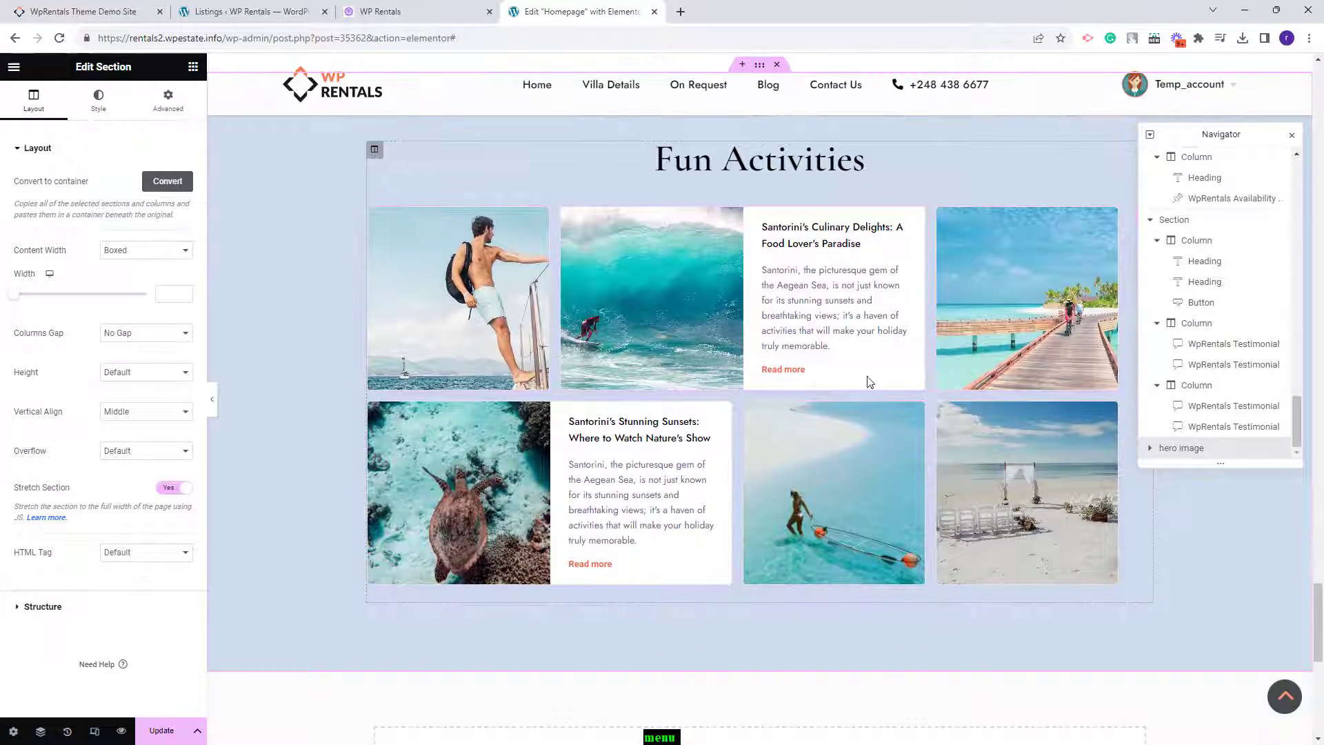
- Inspect the first-row Sliding Box widget in Fun Activities, expanding its Santorini items to review their content settings
{"action": "left_click", "coordinate": [491, 366]}
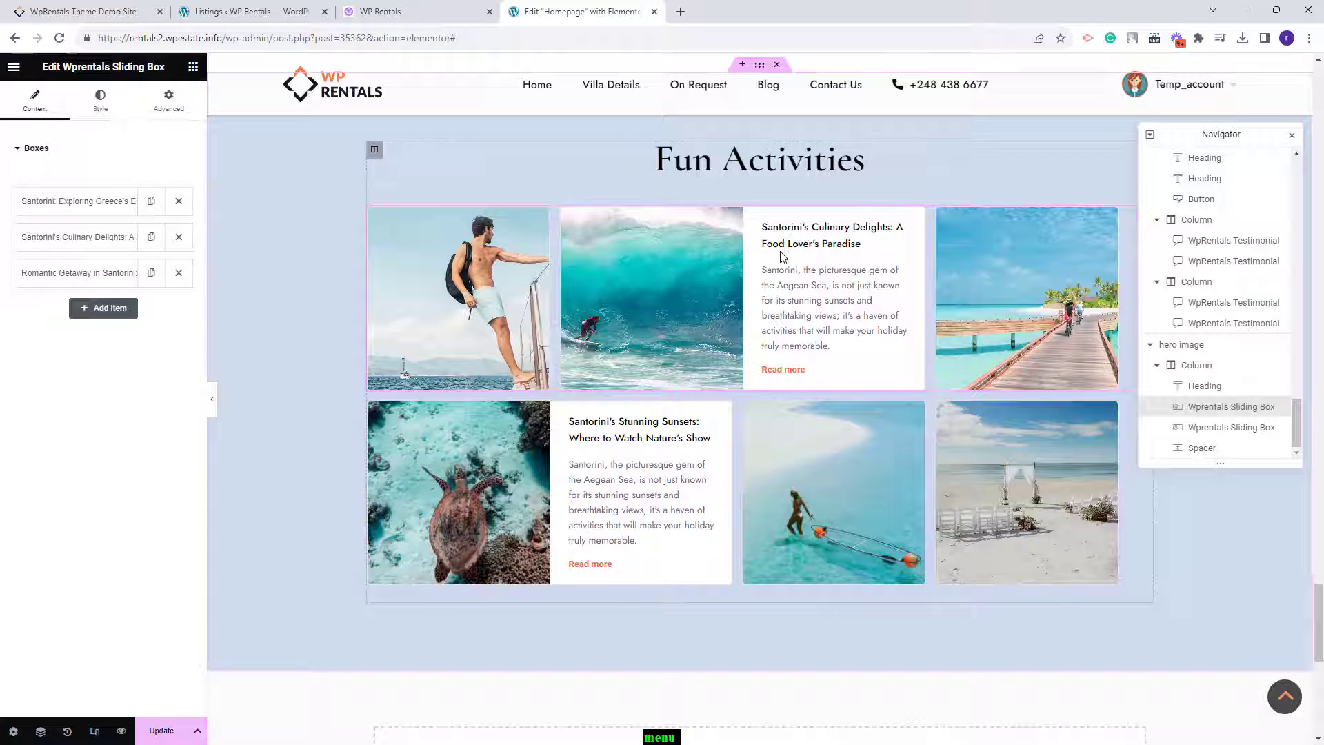
{"action": "left_click", "coordinate": [74, 201]}
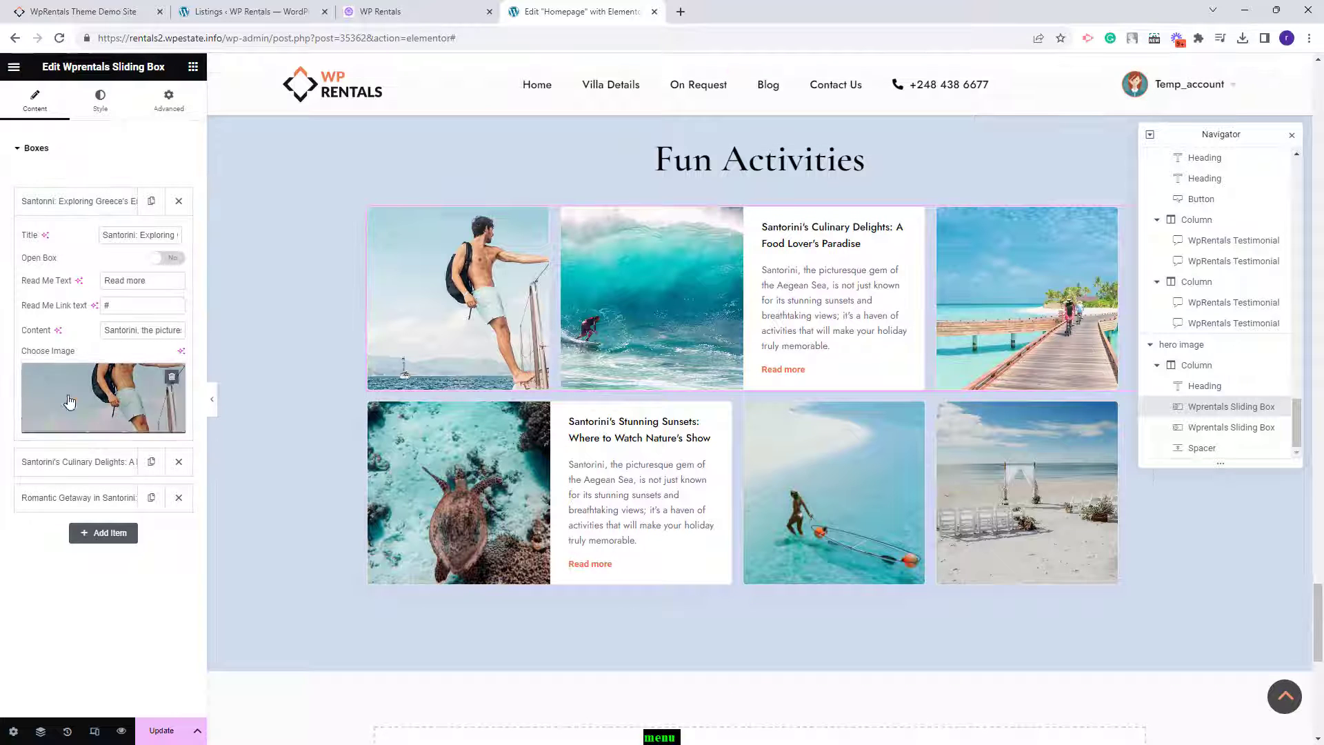
{"action": "left_click", "coordinate": [60, 471]}
- Inspect the second-row Sliding Box widget's Stunning Sunsets, Enjoying Luxury and Ancient Treasures items, including title, link, content and image settings
{"action": "left_click", "coordinate": [601, 476]}
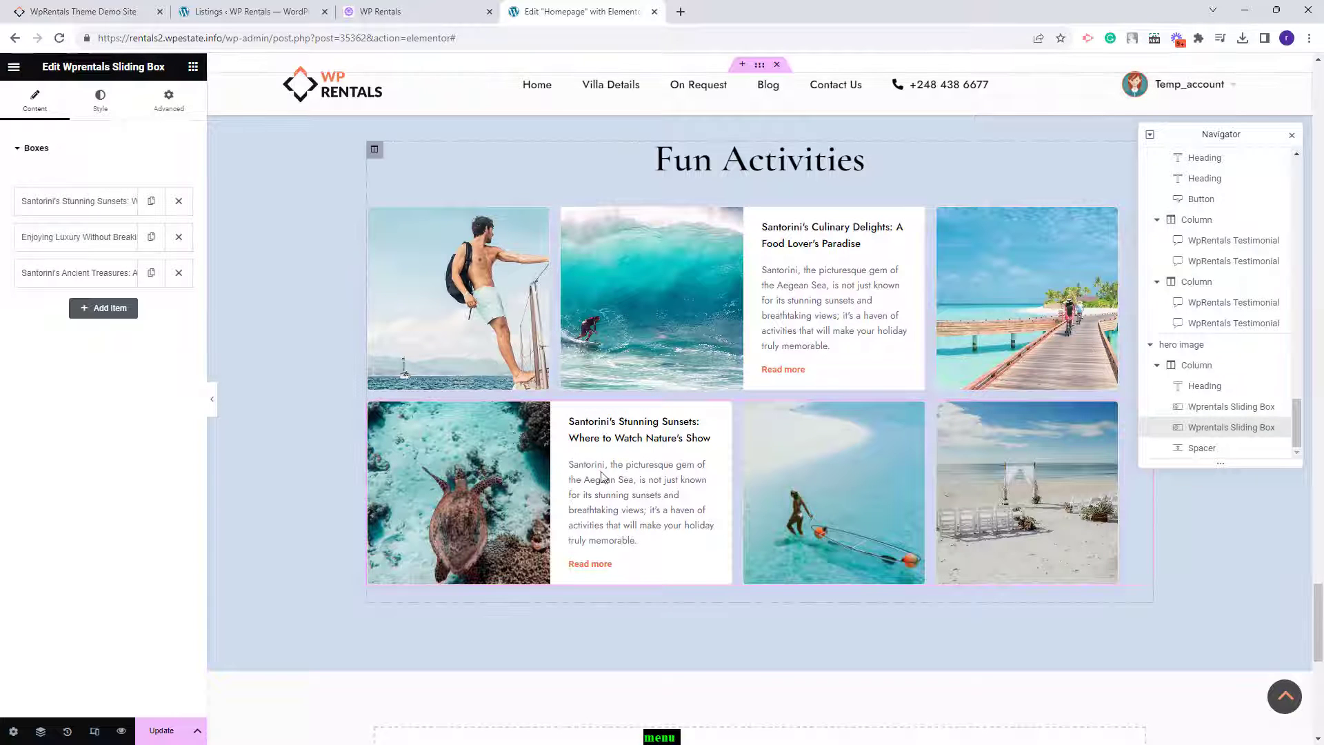
{"action": "left_click", "coordinate": [69, 204]}
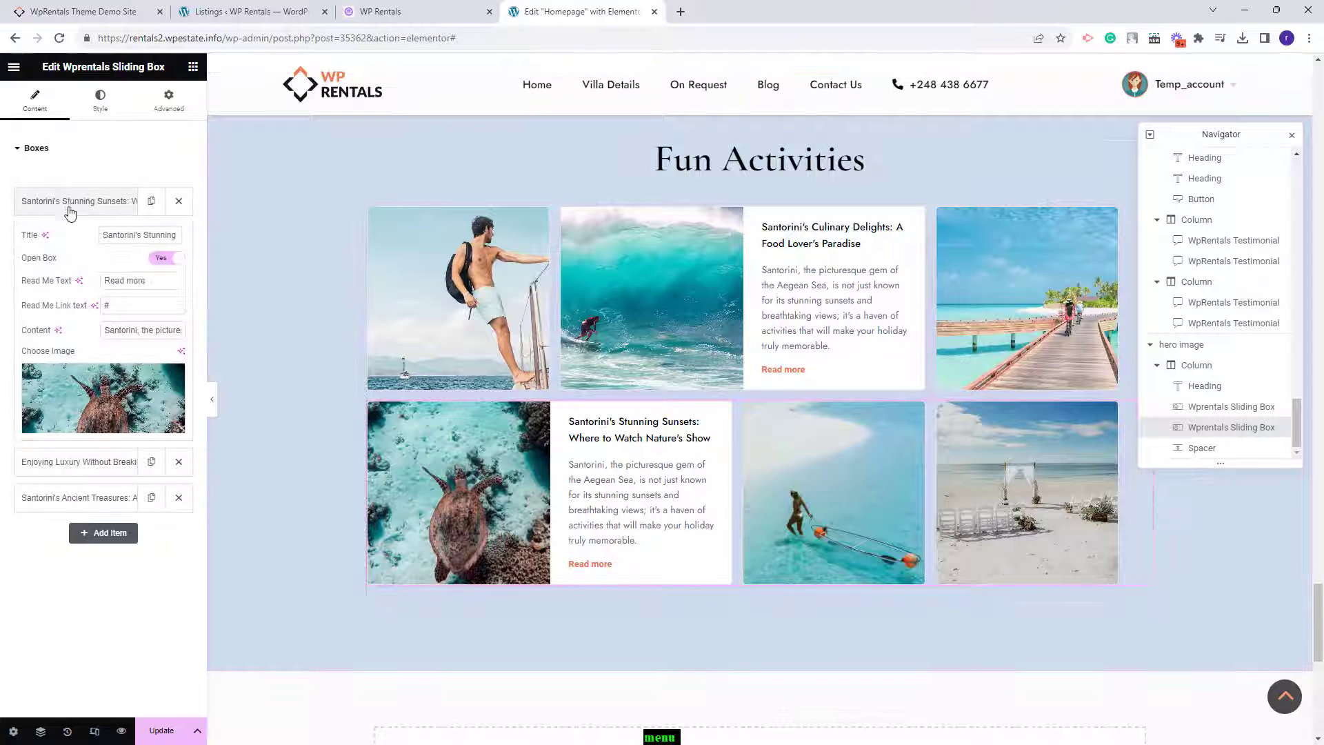
{"action": "left_click", "coordinate": [83, 462]}
{"action": "left_click", "coordinate": [31, 497]}
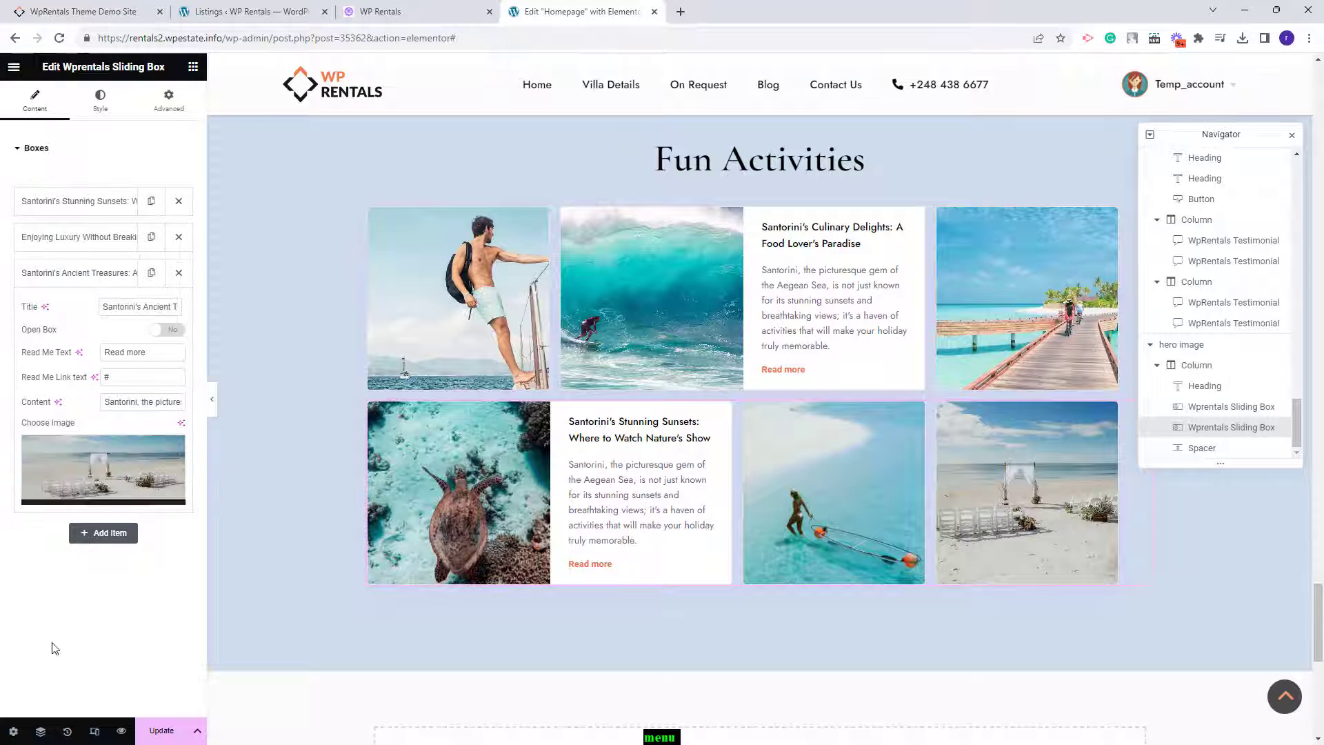